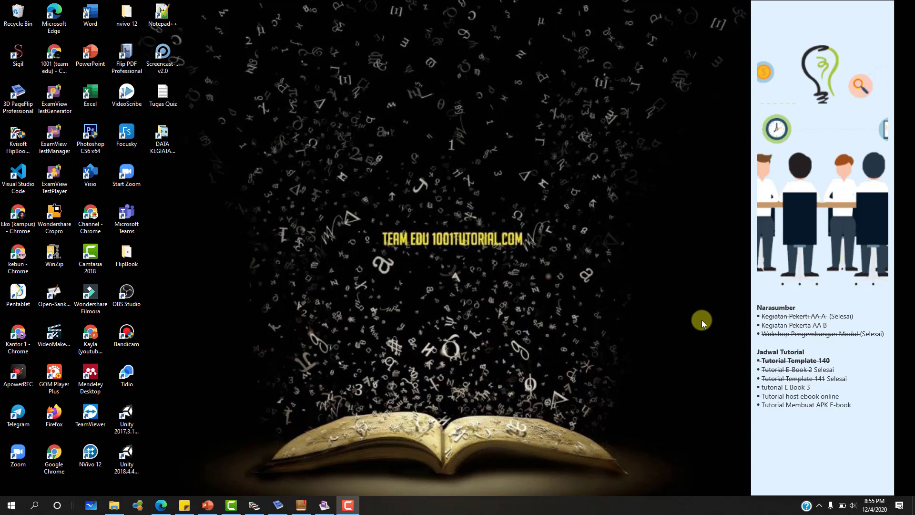
Switch to the Kvisoft flipbook in Flash Player, turn to pages 2-3, and start and pause the Pendahuluan video.
click(254, 506)
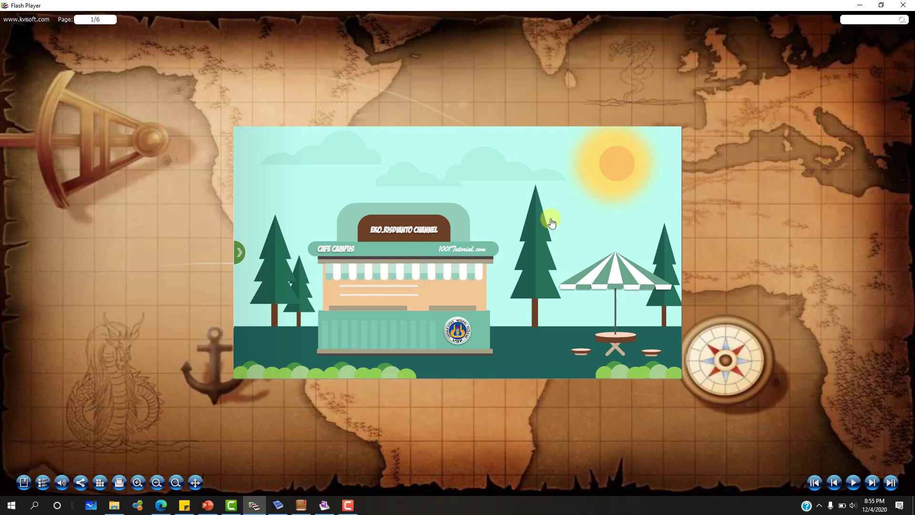
click(689, 384)
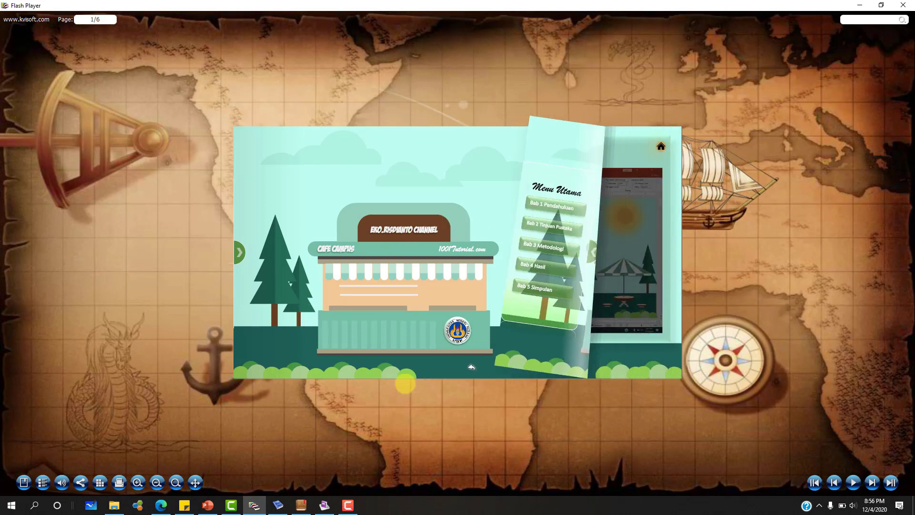
drag(471, 367, 117, 435)
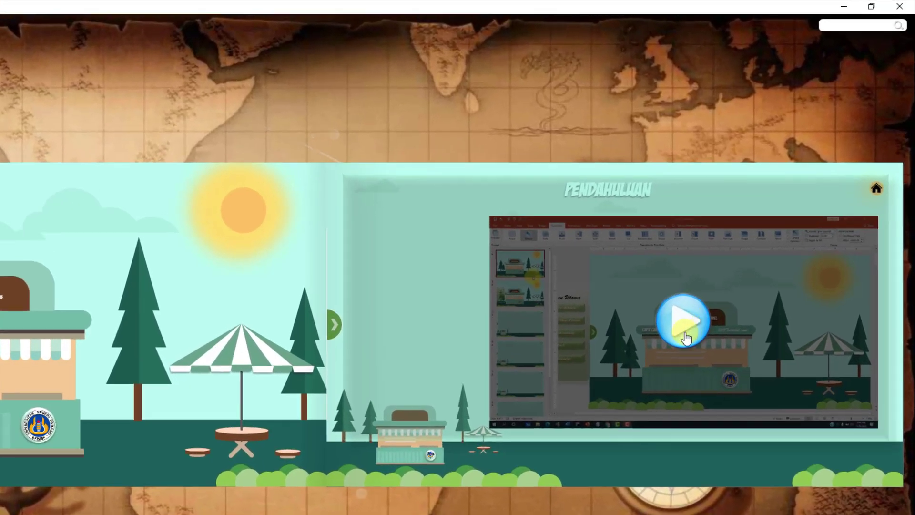
click(684, 338)
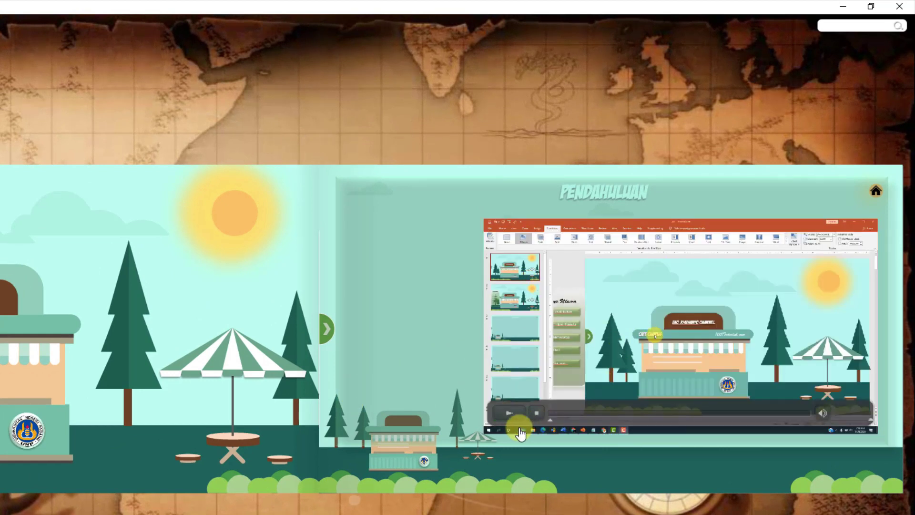
click(510, 419)
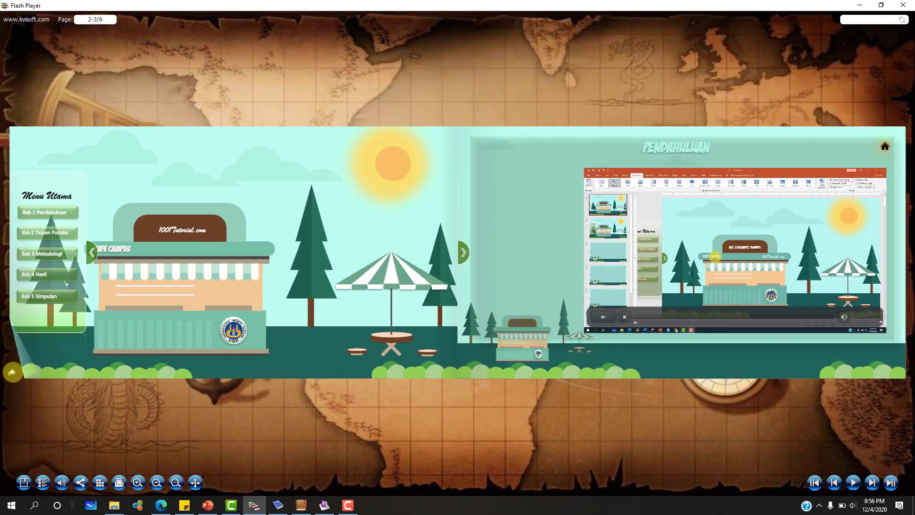
Demonstrate the page-curl effect on pages 2-3 and turn forward to Tinjauan Pustaka and Metodologi Penelitian on pages 4-5.
drag(62, 357, 429, 317)
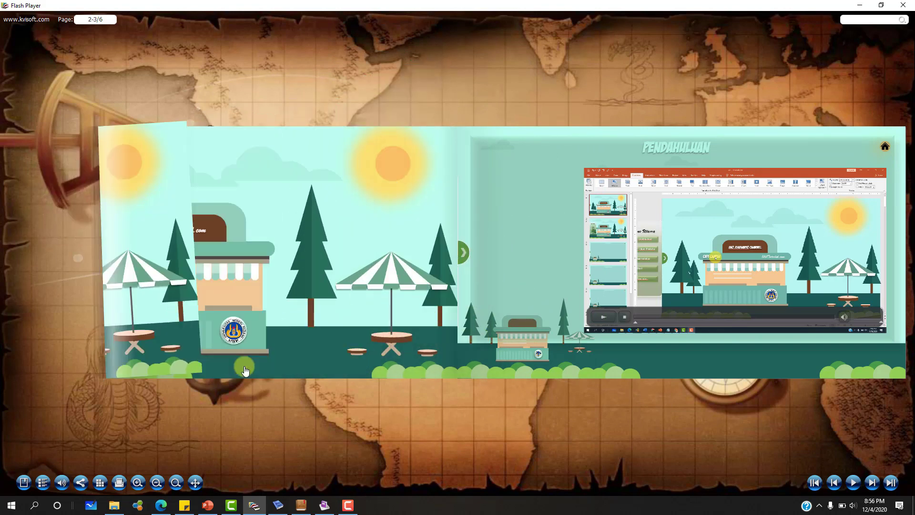
drag(910, 351, 240, 418)
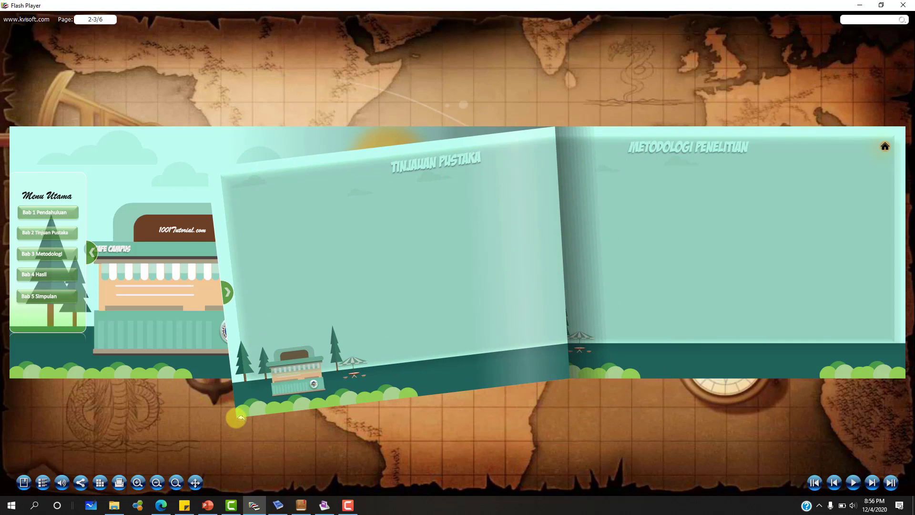
drag(239, 417, 245, 422)
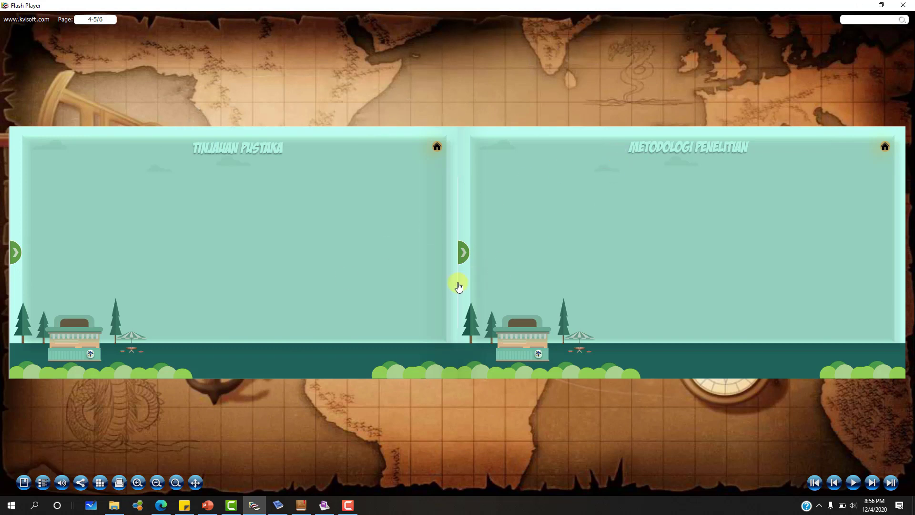
Switch to the EBROSURE flipbook and turn from the Indonesia cover to pages 4-5.
click(302, 505)
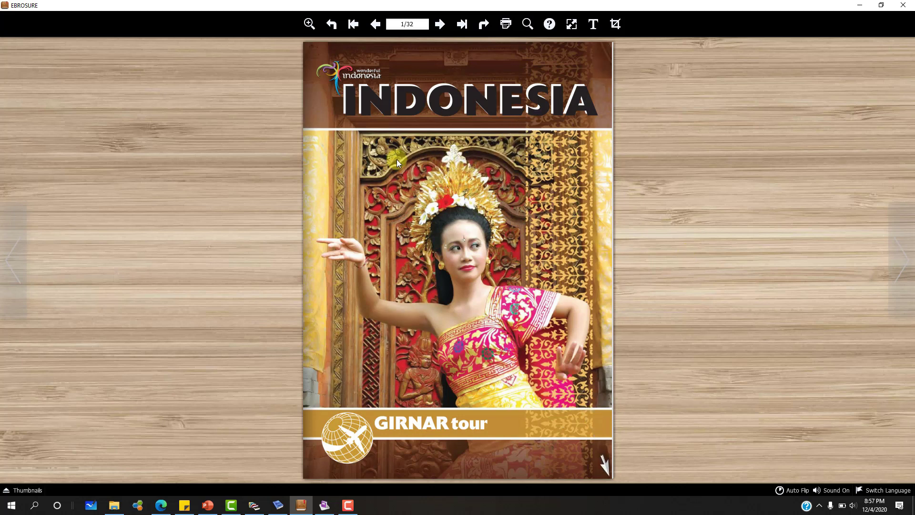
click(539, 445)
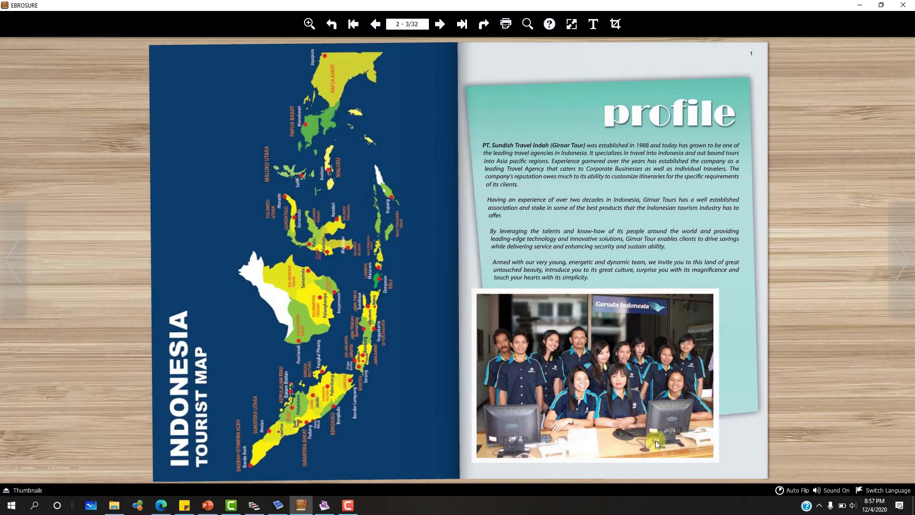
click(759, 471)
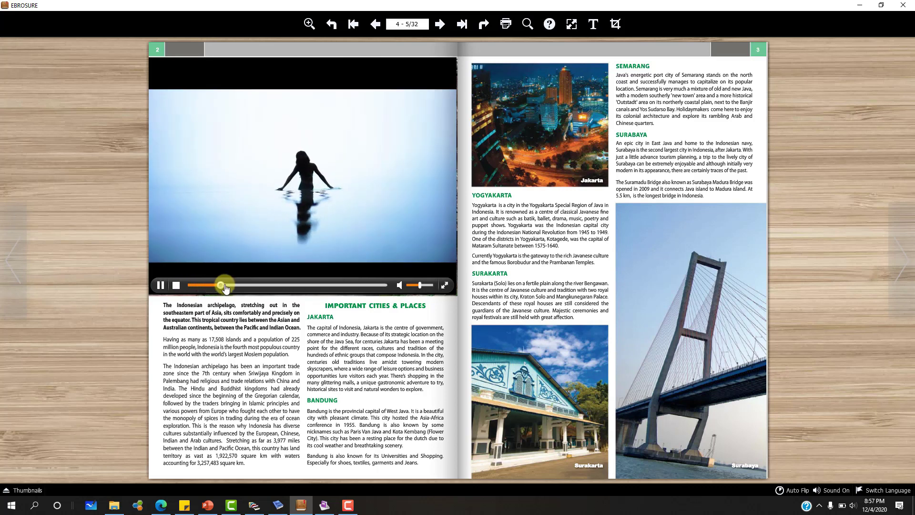
Test pause and playback on the embedded video on pages 4-5, then view it full screen and return to the book.
click(160, 285)
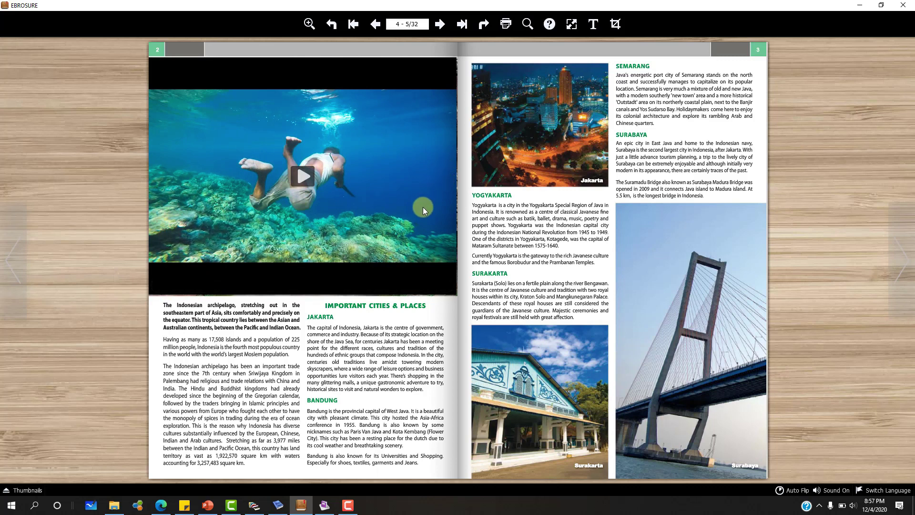
click(304, 176)
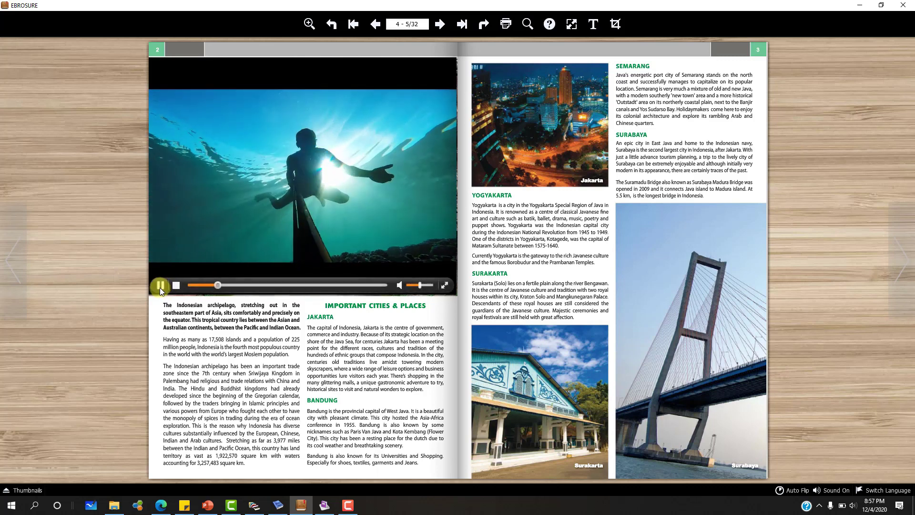
click(159, 286)
click(442, 286)
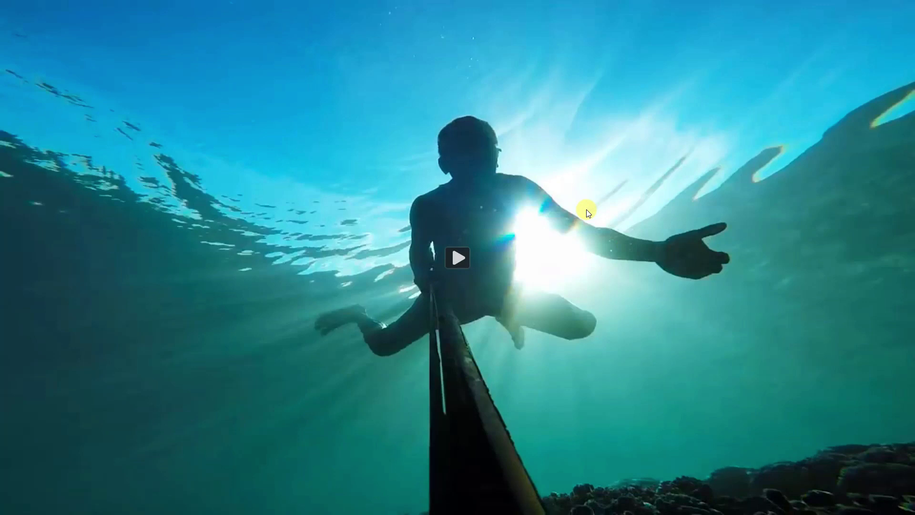
key(Escape)
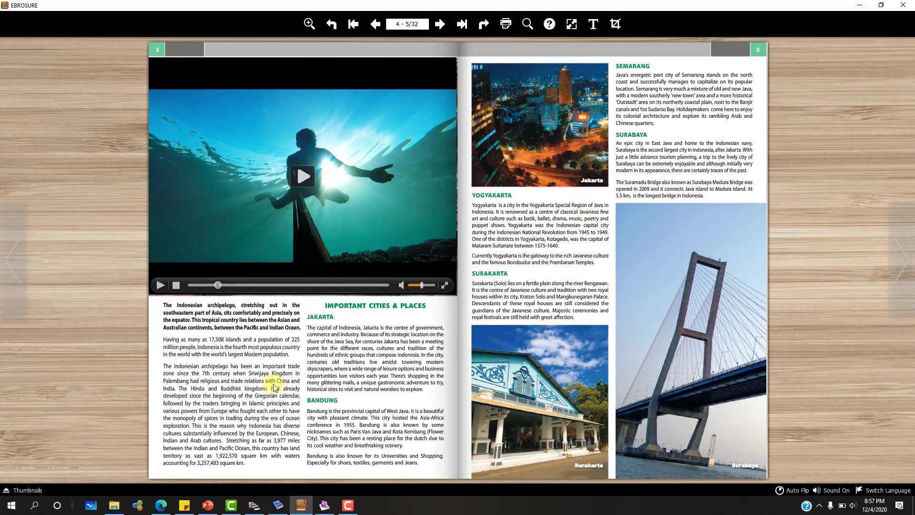
drag(168, 473, 443, 472)
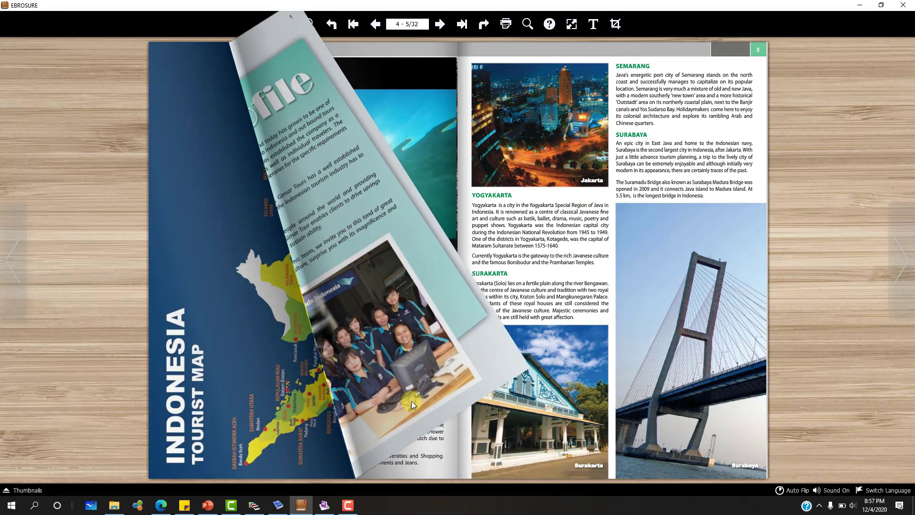
Switch back to the Kvisoft flipbook, turn back to pages 2-3, and use the Pendahuluan video's play control.
click(254, 506)
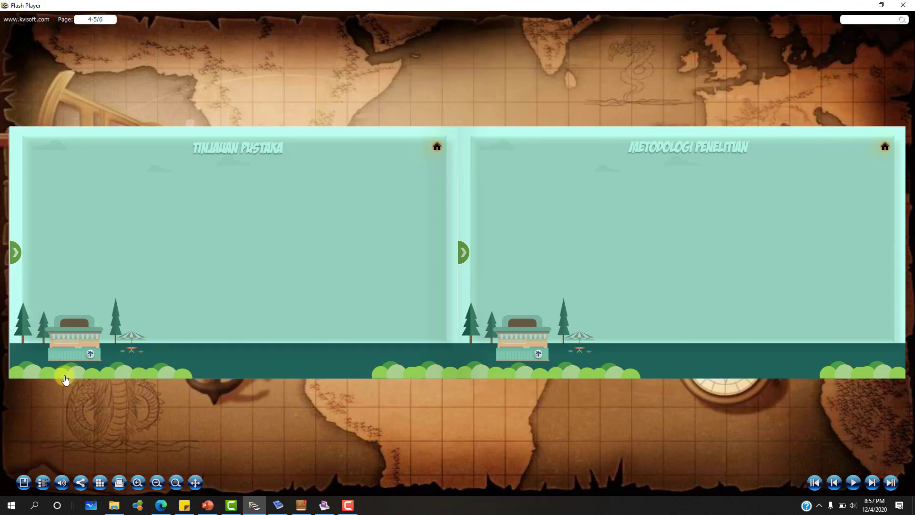
click(22, 373)
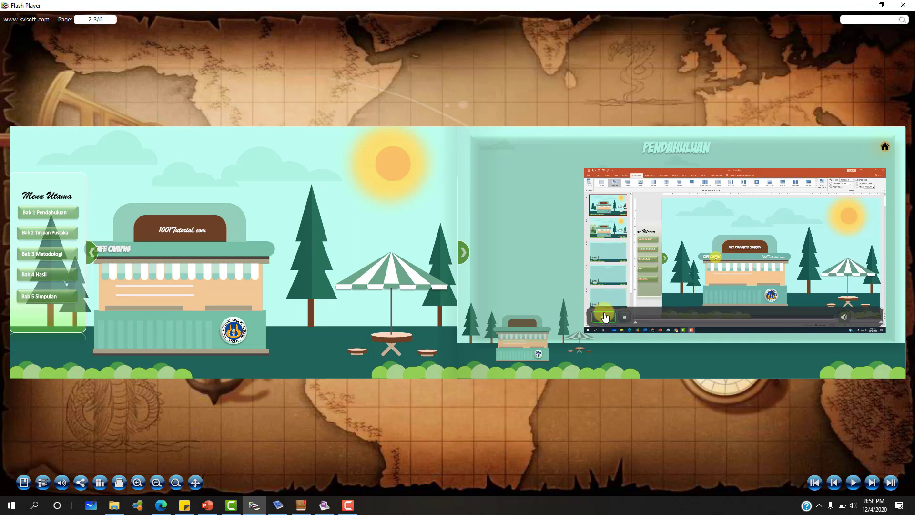
click(604, 317)
Return to the EBROSURE flipbook, demonstrate its page curl, and turn back to the front cover.
click(298, 506)
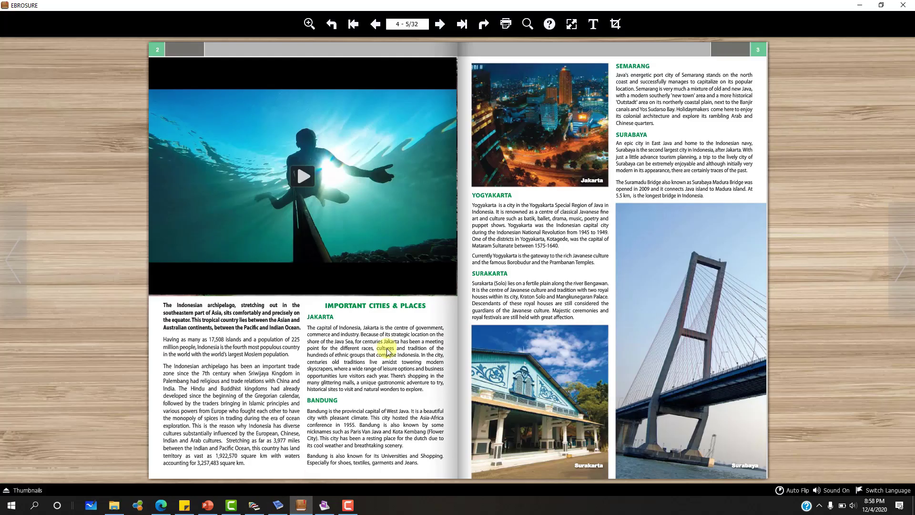
drag(152, 478, 267, 446)
click(155, 472)
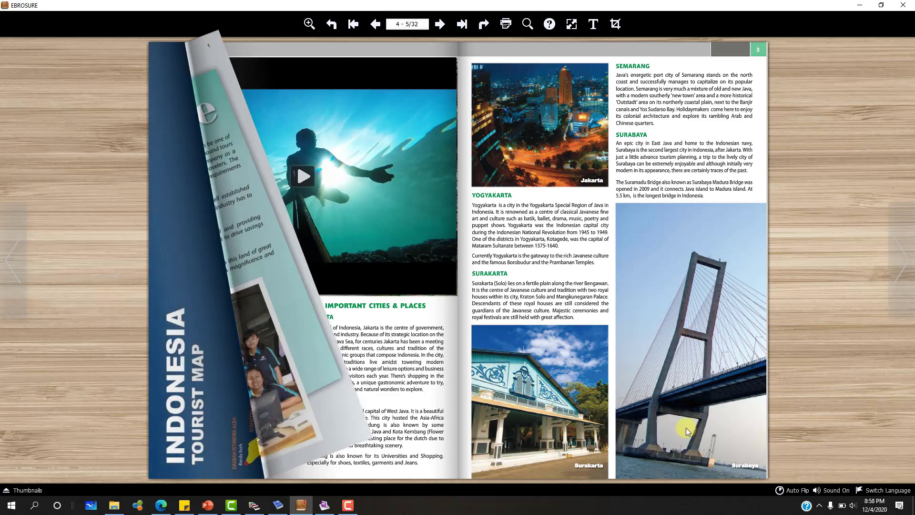
drag(158, 474, 844, 334)
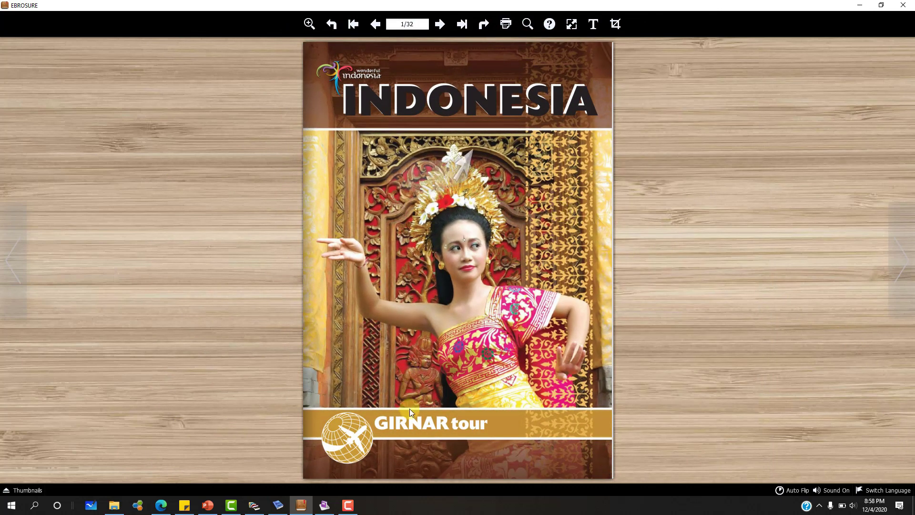
Switch to the contoh modul flipbook, open it at pages 24-25, and page back to the tourist map on pages 2-3.
click(325, 509)
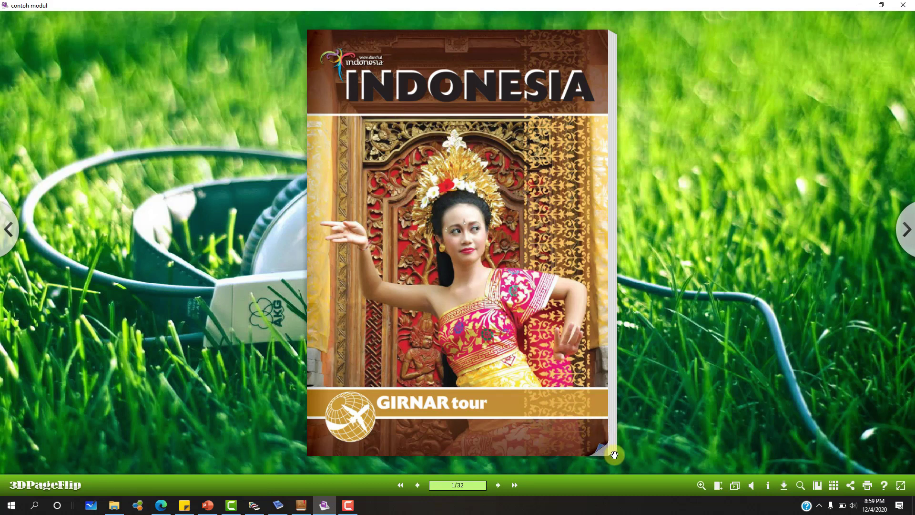
click(614, 332)
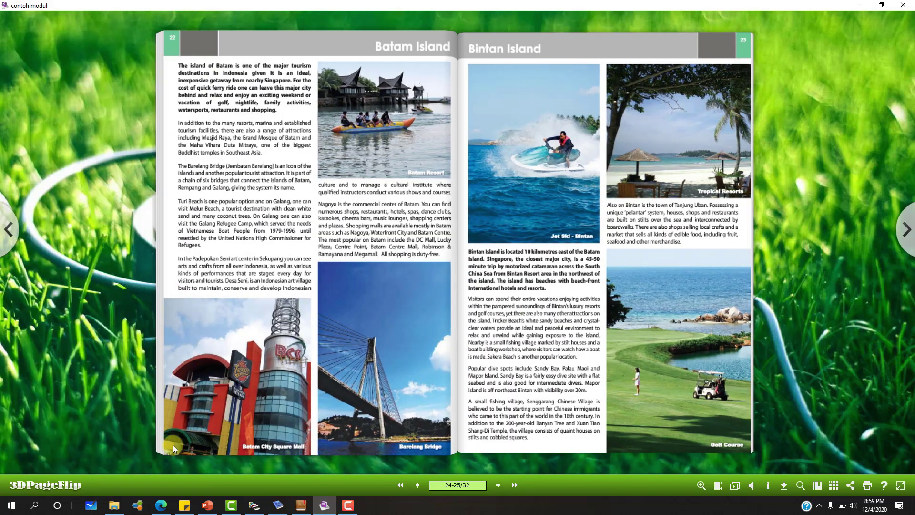
click(173, 444)
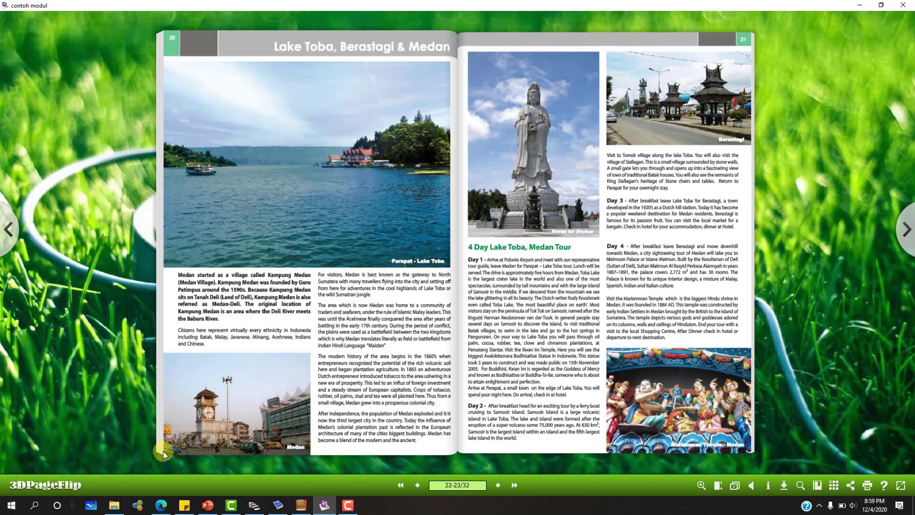
click(163, 451)
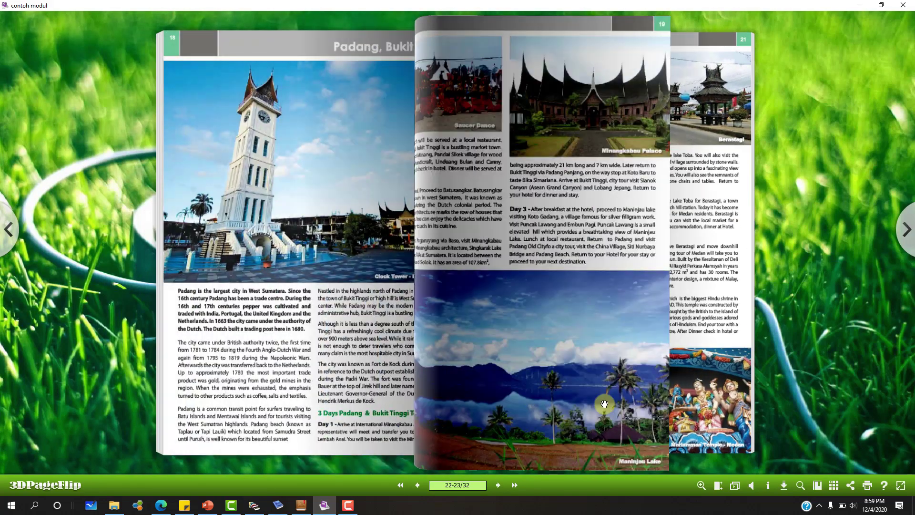
click(158, 224)
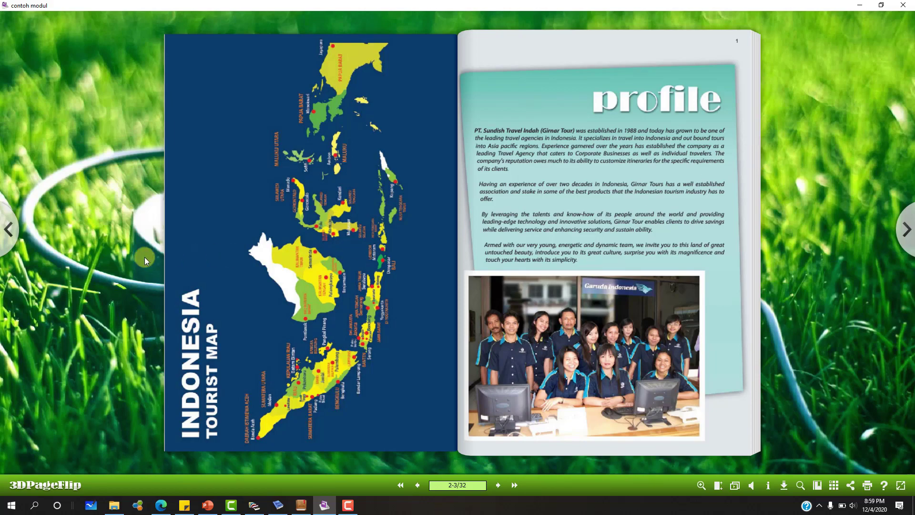
Turn to pages 4-5, open the embedded video in its 3D pop-up view, and test its play, pause and seek controls.
drag(738, 447, 164, 465)
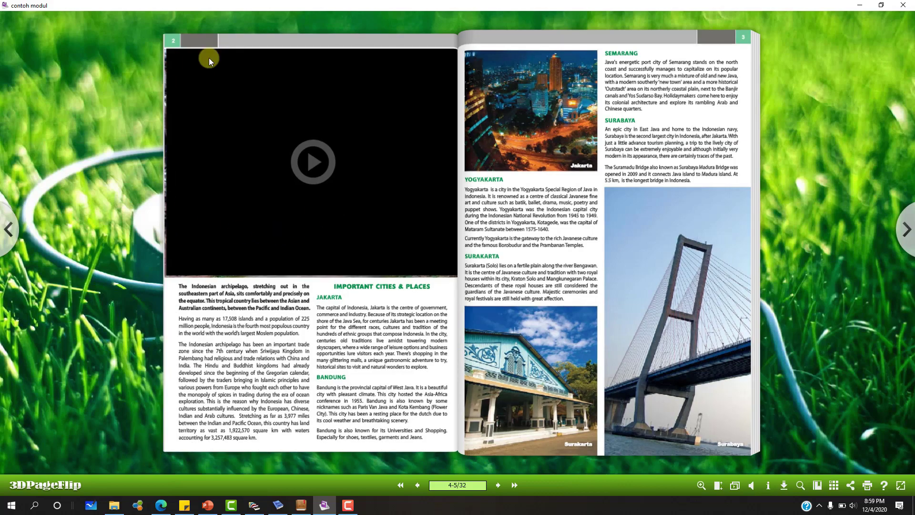
click(313, 161)
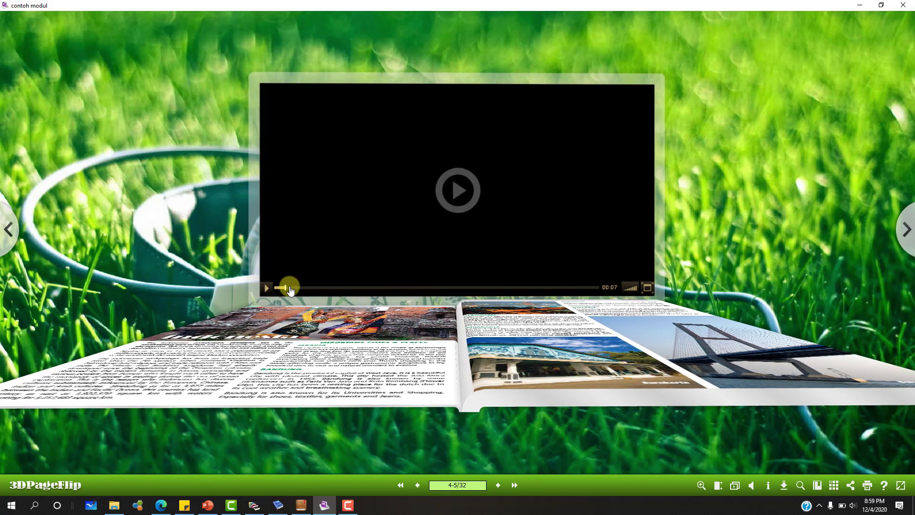
mouse_move(293, 288)
mouse_down()
mouse_move(361, 295)
mouse_move(491, 288)
mouse_move(377, 298)
mouse_move(419, 290)
mouse_move(321, 287)
mouse_move(310, 271)
mouse_move(312, 322)
mouse_move(292, 308)
mouse_move(290, 288)
mouse_up()
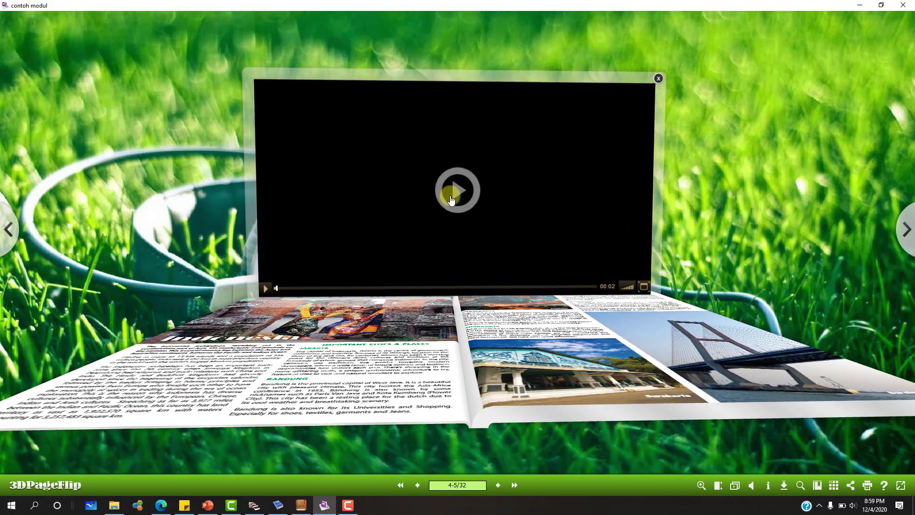
click(455, 191)
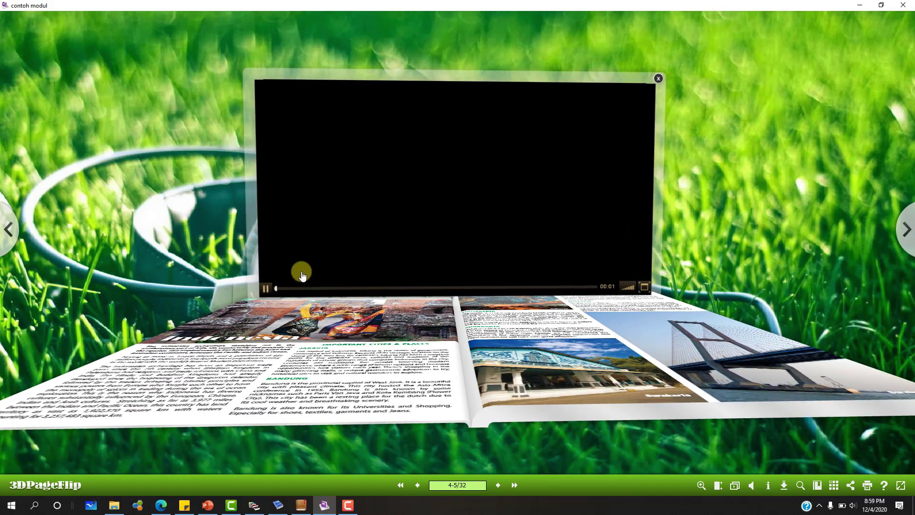
click(266, 287)
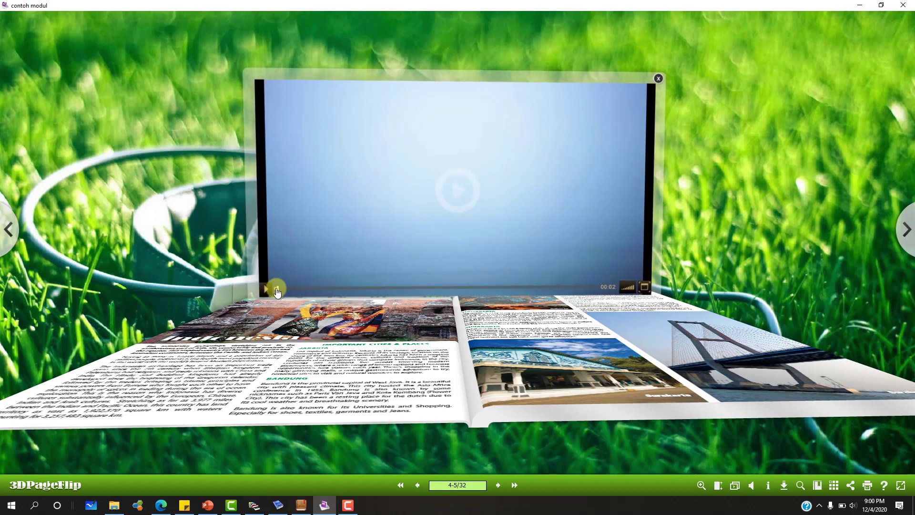
mouse_move(290, 289)
mouse_down()
mouse_move(338, 287)
mouse_move(318, 270)
mouse_move(267, 291)
mouse_move(284, 276)
mouse_up()
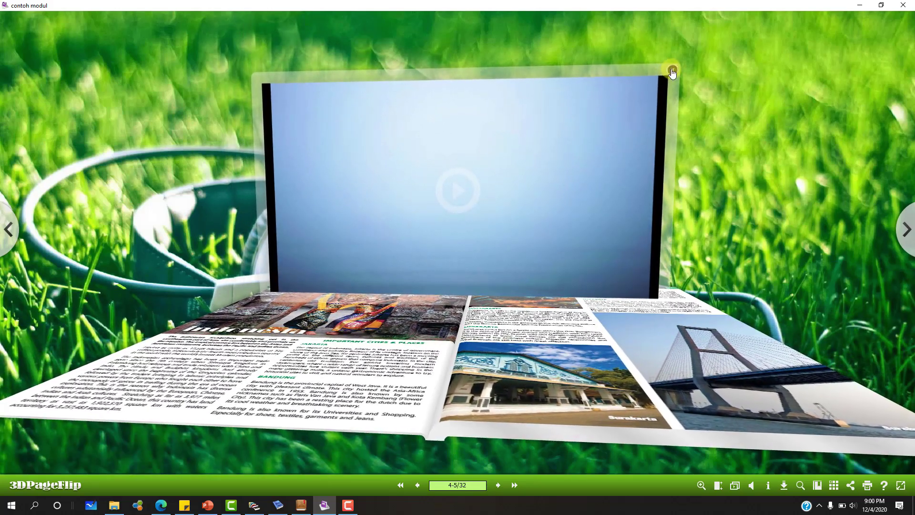
Close the video pop-up and page forward through the brochure beyond pages 4-5.
click(669, 71)
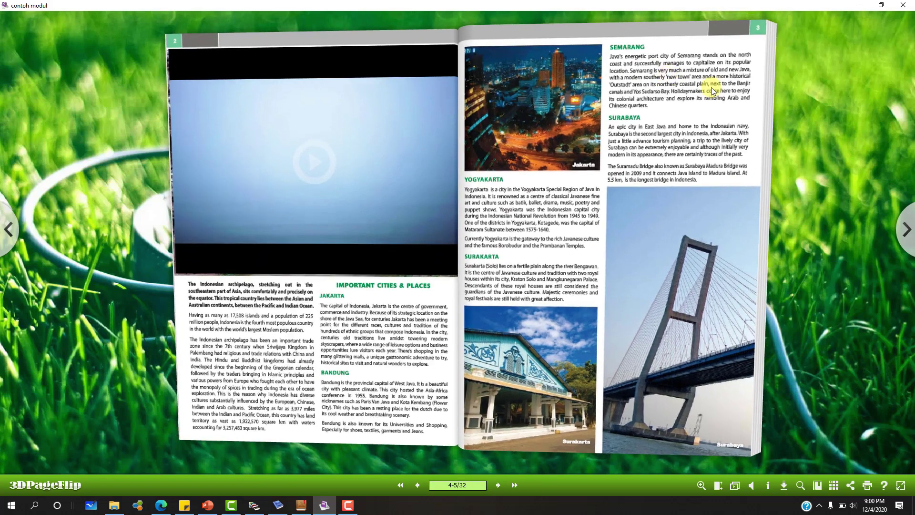
click(910, 224)
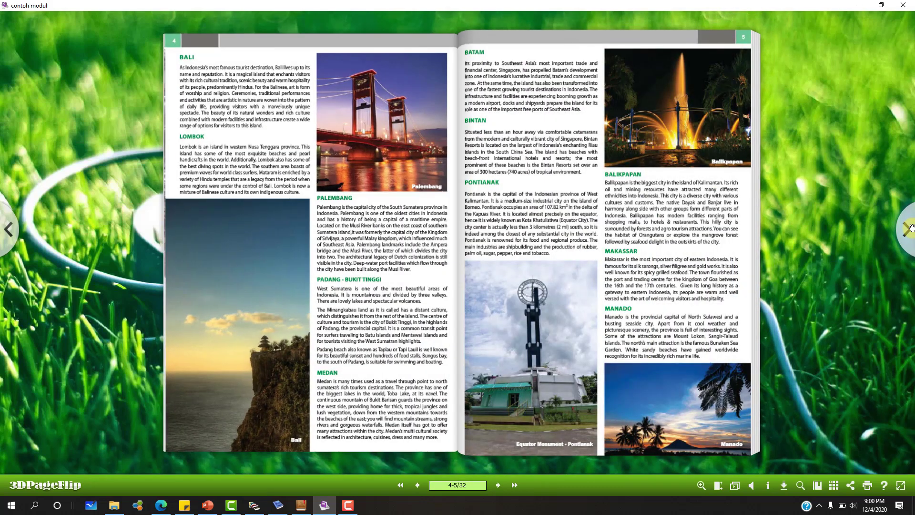
click(909, 231)
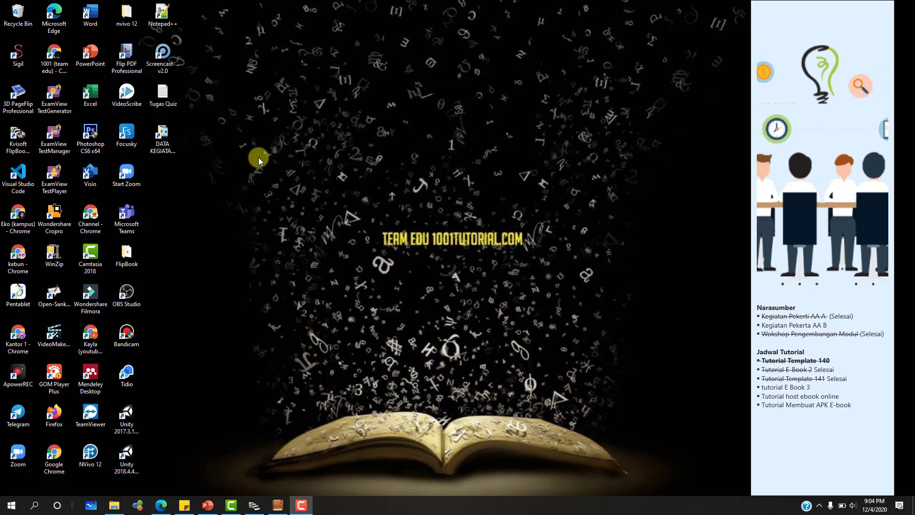
Launch 3D PageFlip Professional, open its 3D Demo book, and page forward from the cover to pages 4-5.
double_click(21, 94)
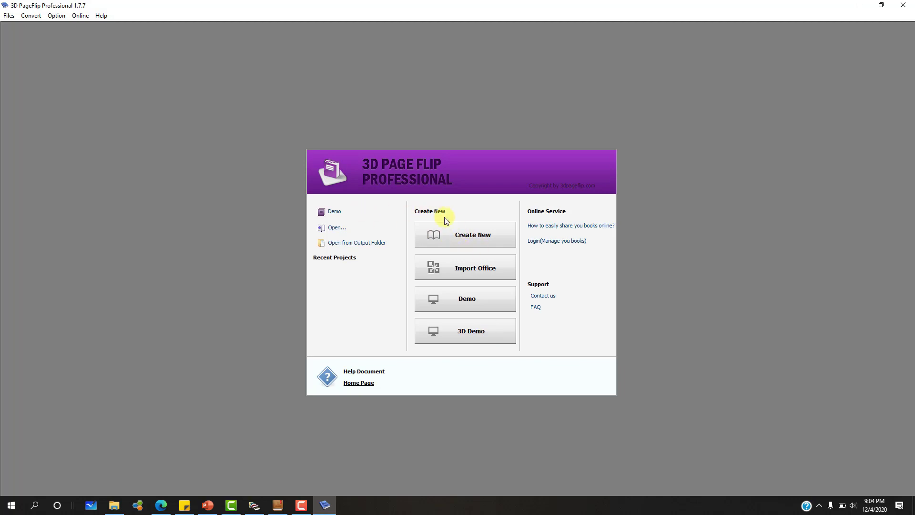
click(460, 336)
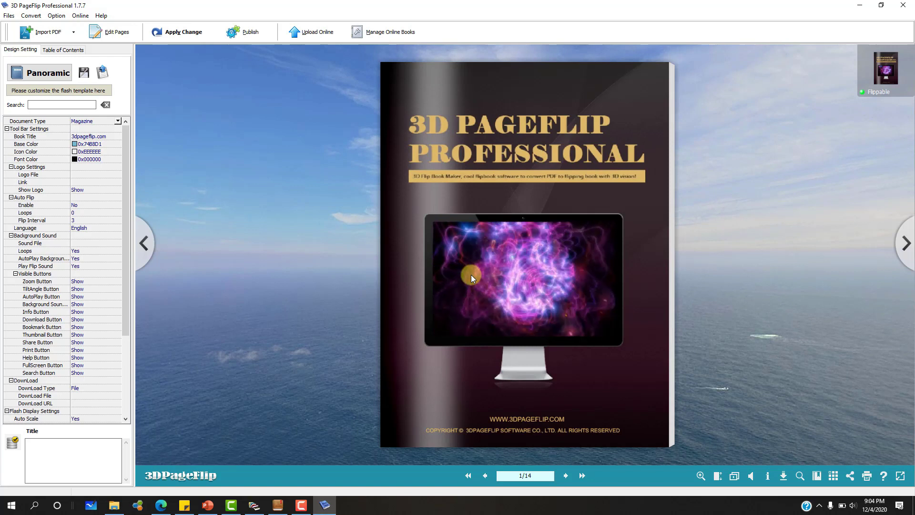
click(666, 445)
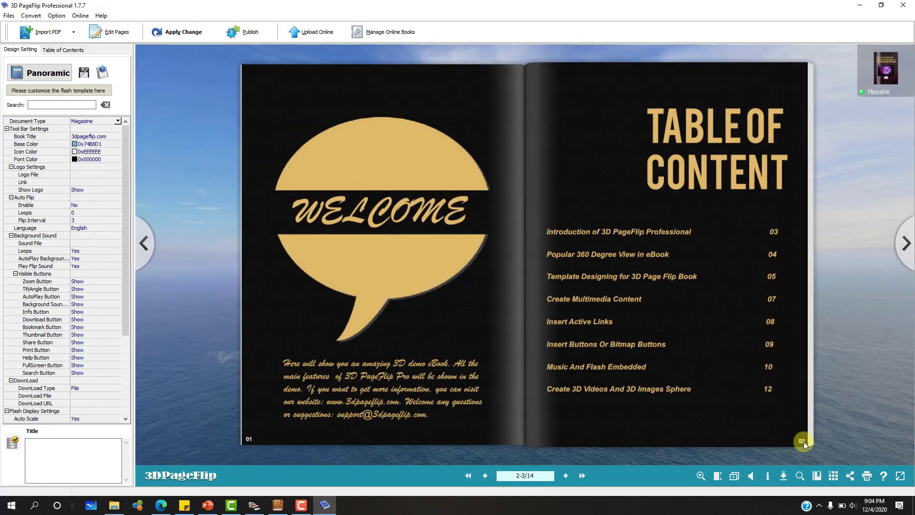
click(803, 441)
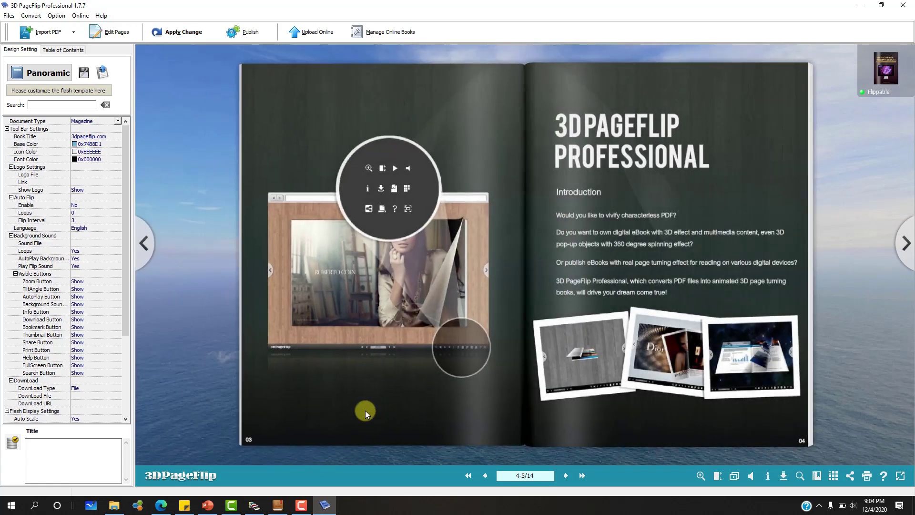
Pop up the 3D image sphere from the photos on pages 4-5 and browse through its three enlarged images.
click(625, 358)
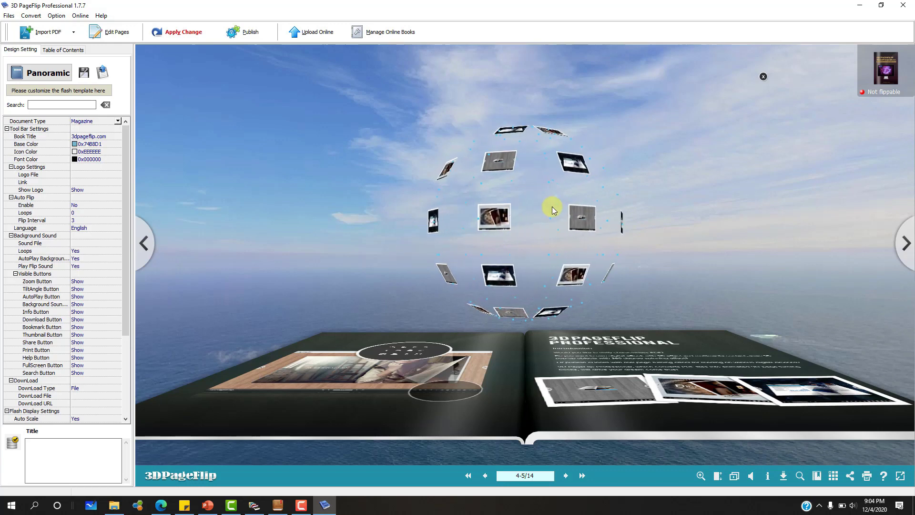
click(542, 225)
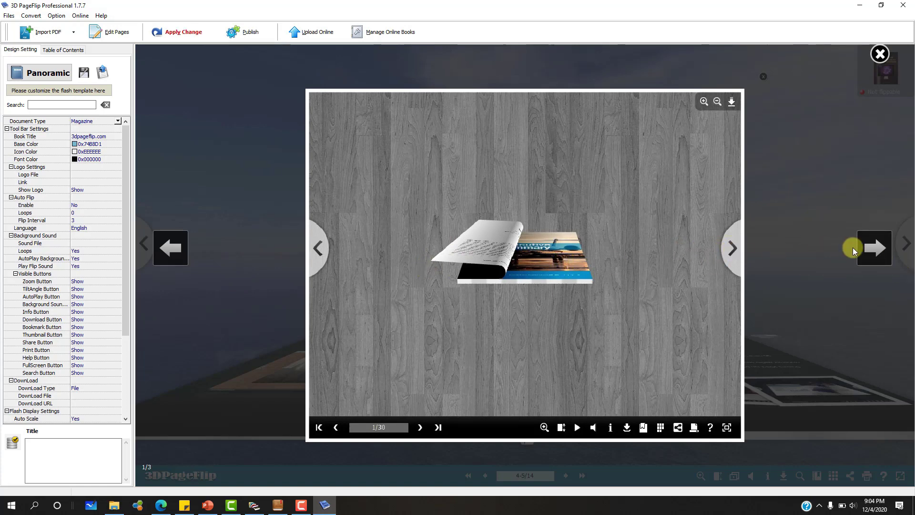
click(873, 248)
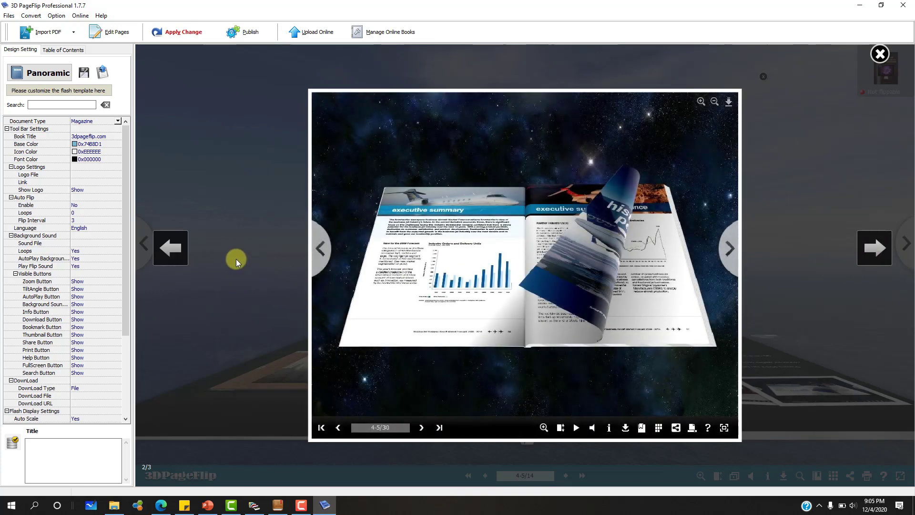
click(878, 252)
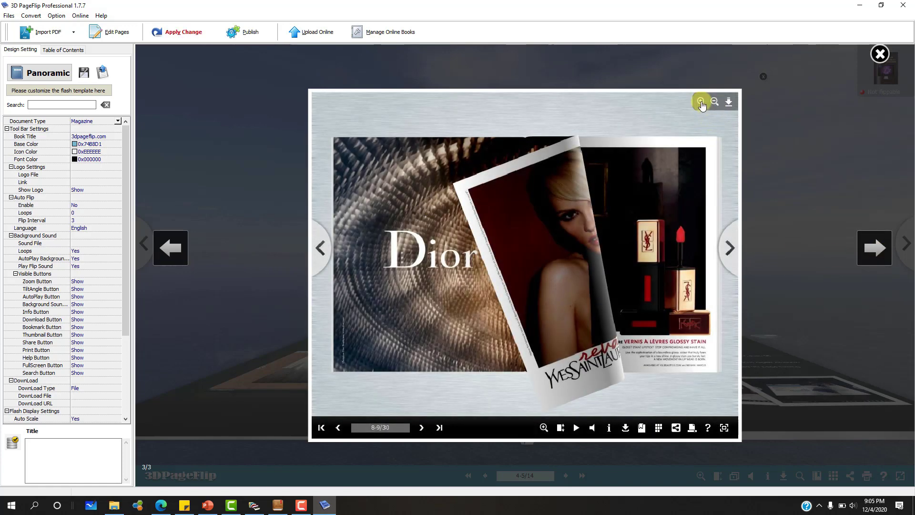
Zoom the enlarged Dior image in and back out, then close the image viewer and the 3D sphere.
click(701, 102)
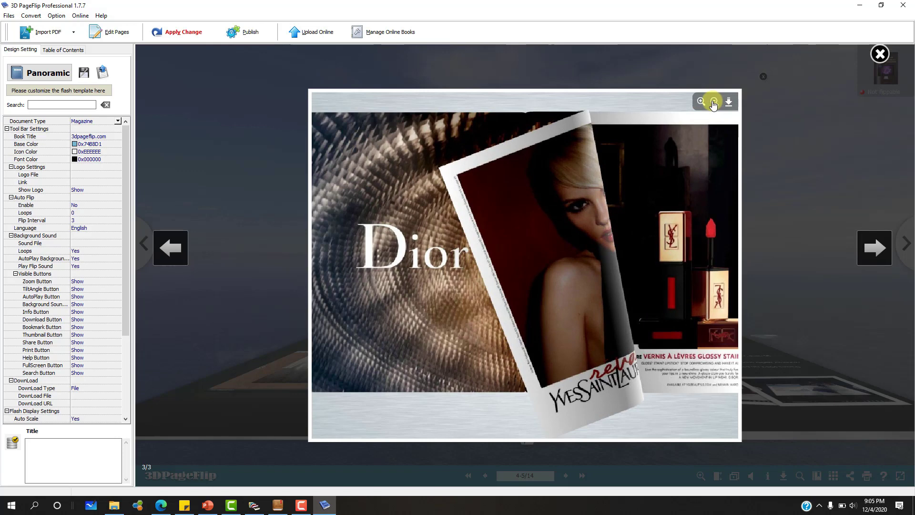
click(713, 103)
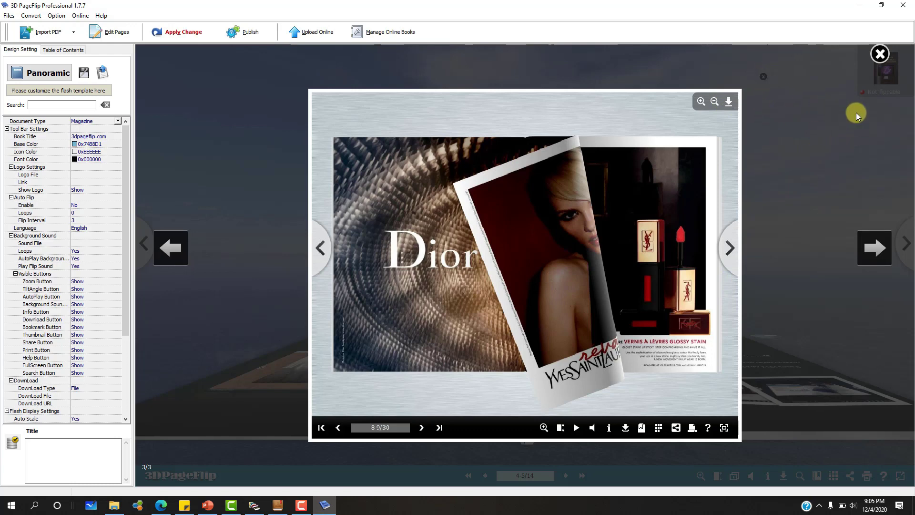
click(882, 57)
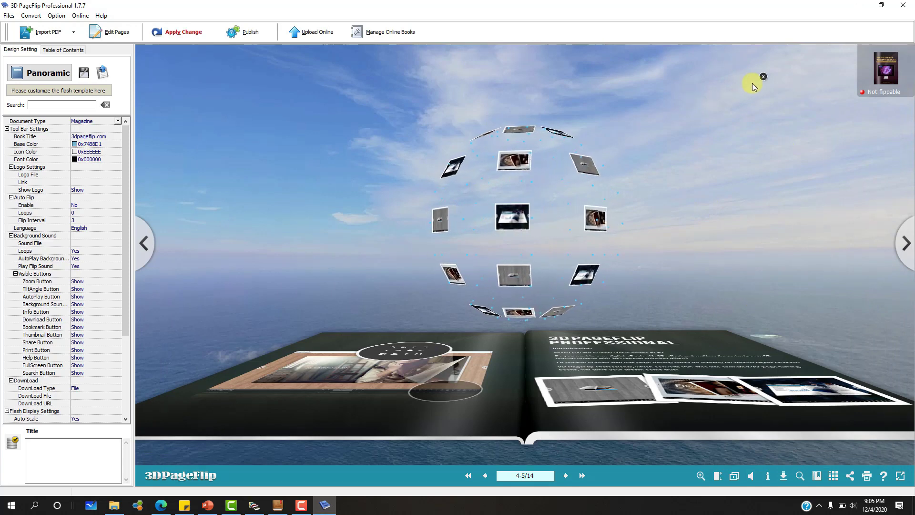
click(763, 78)
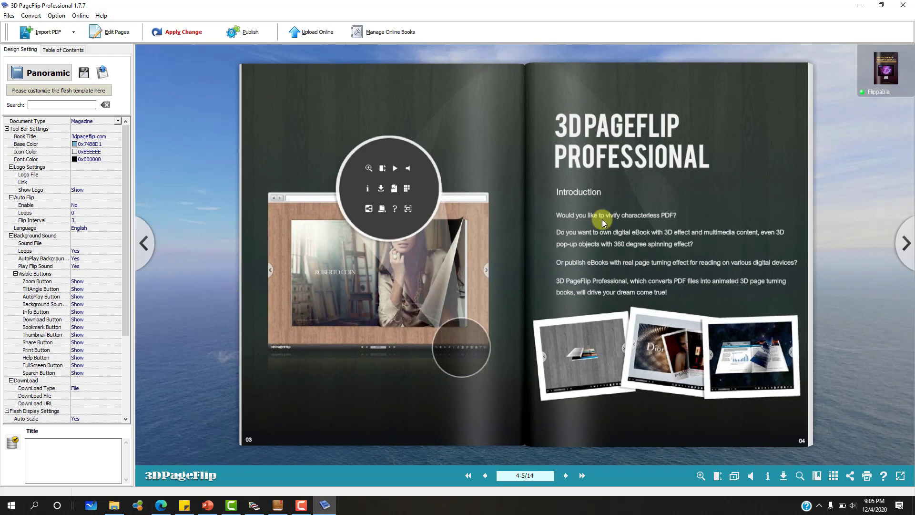
Turn to pages 8-9, open the Flash show window, reposition it on the page, and close it.
click(906, 246)
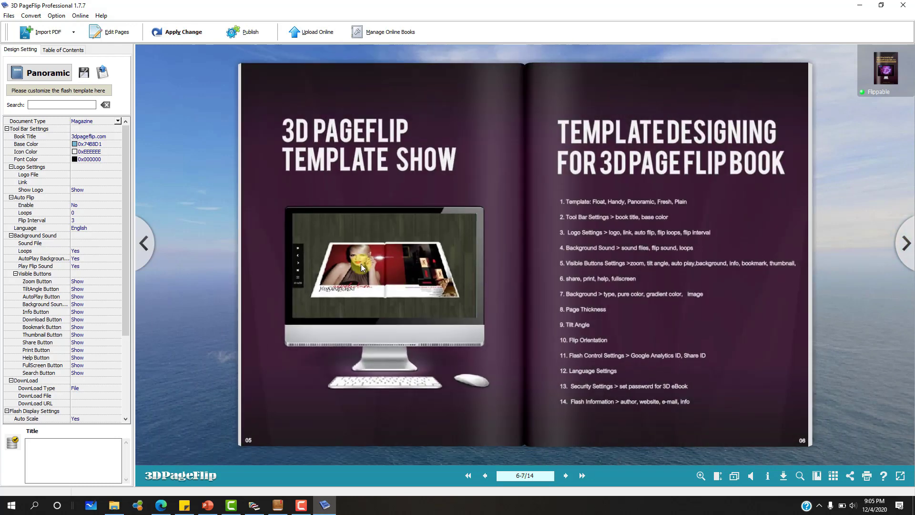
click(906, 244)
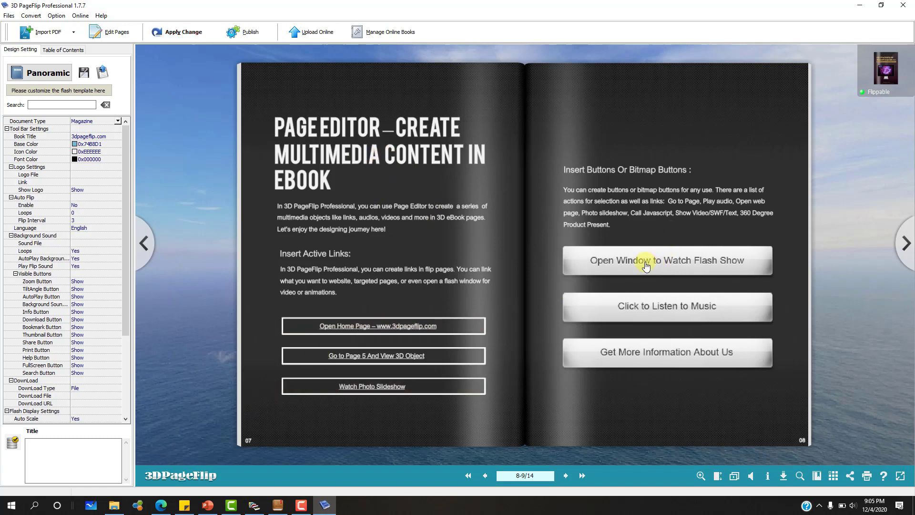
click(705, 265)
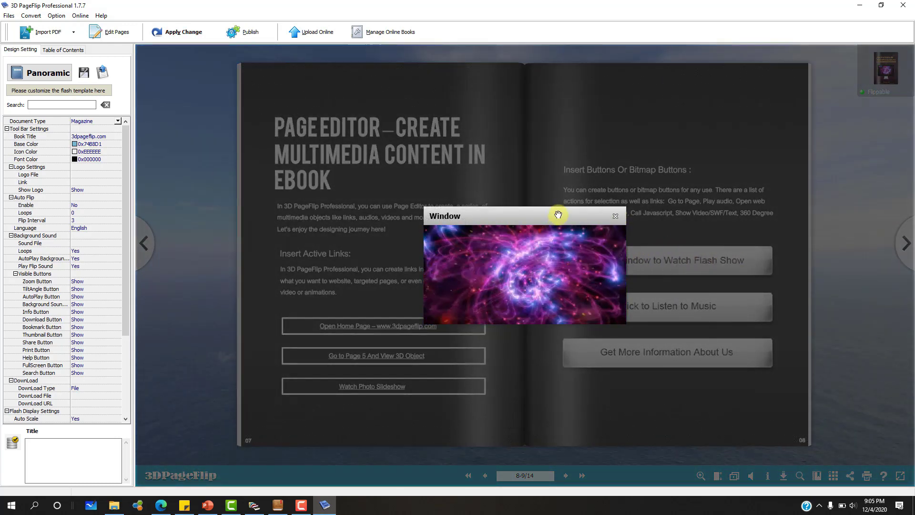
drag(558, 214, 509, 161)
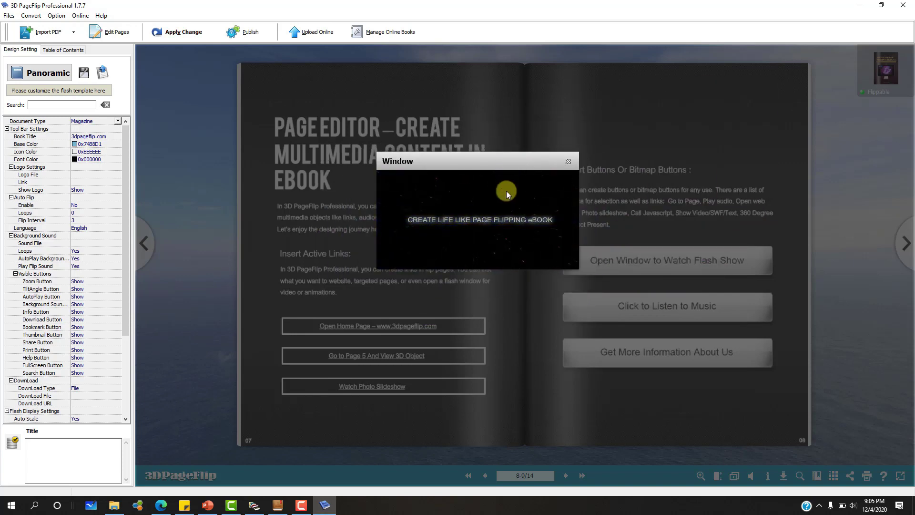
click(568, 161)
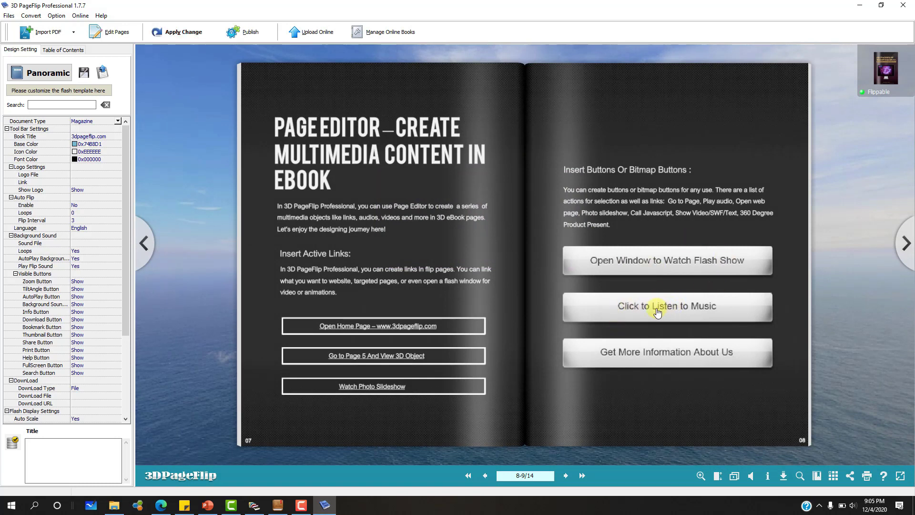
Open the "Get More Information About Us" text window, move it higher on the page, and close it.
click(640, 358)
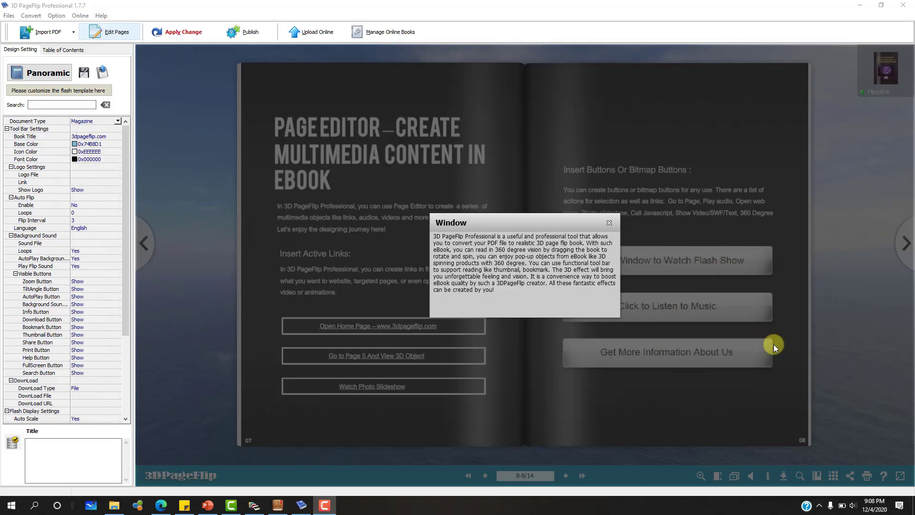
drag(547, 223, 545, 171)
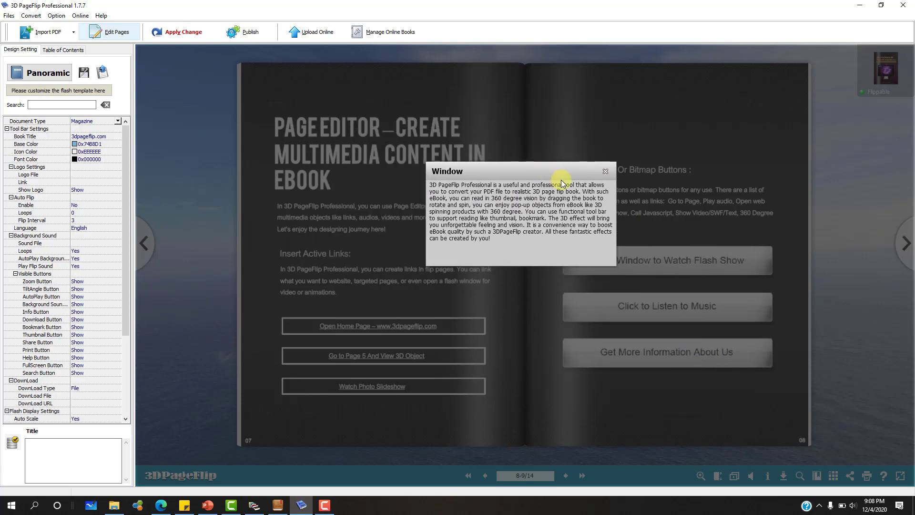
click(604, 172)
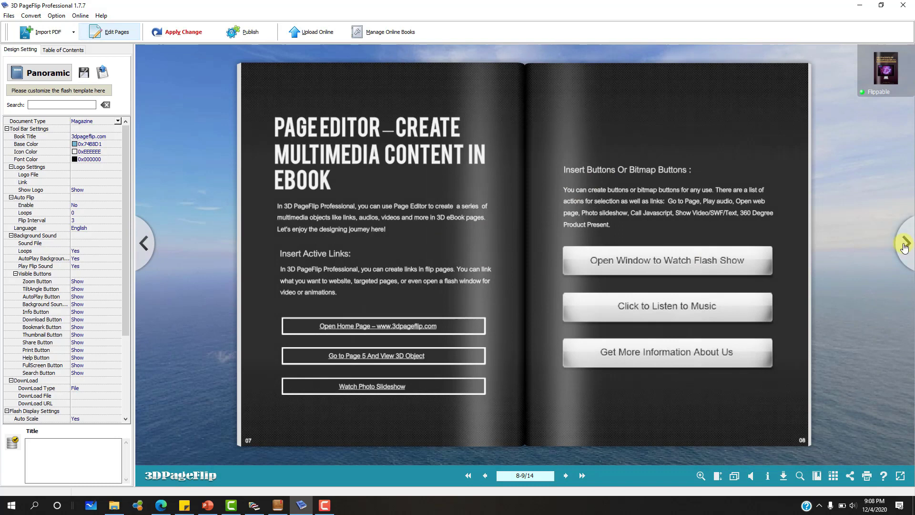
Turn to pages 12-13 and open the embedded video in its 3D pop-up view.
click(903, 244)
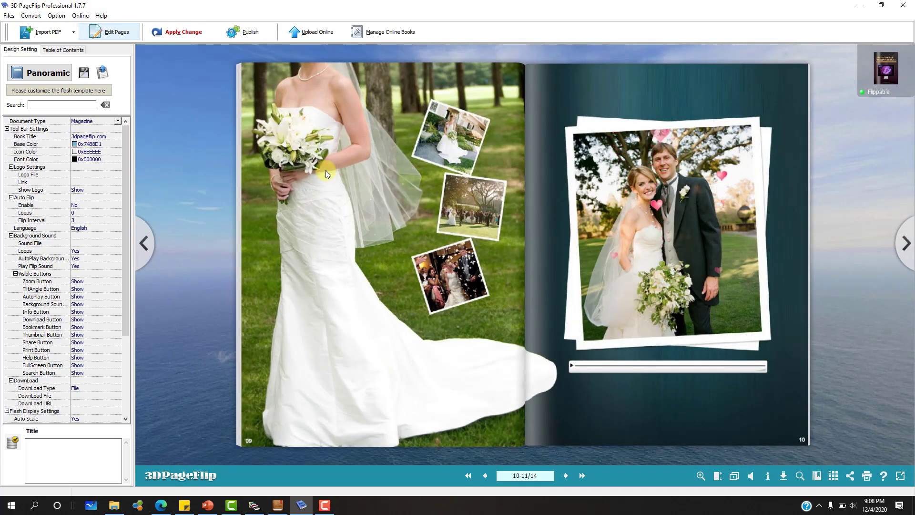
click(905, 246)
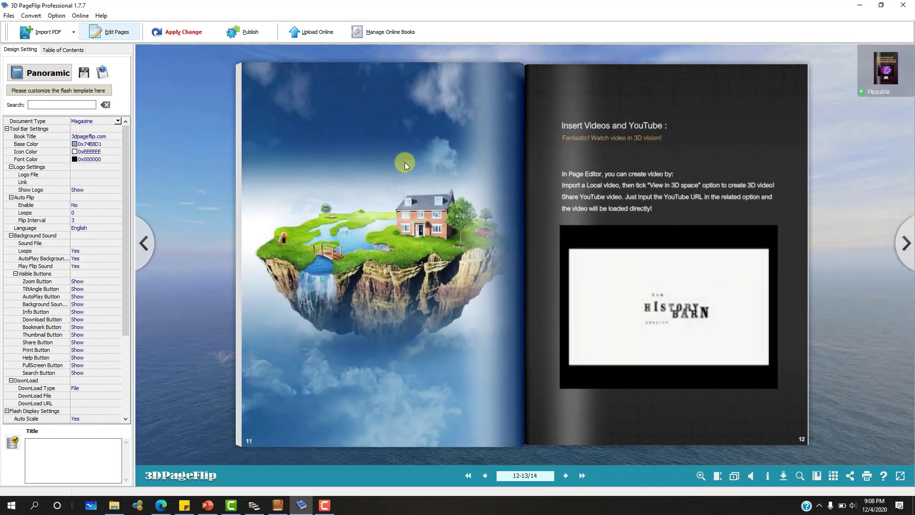
click(666, 299)
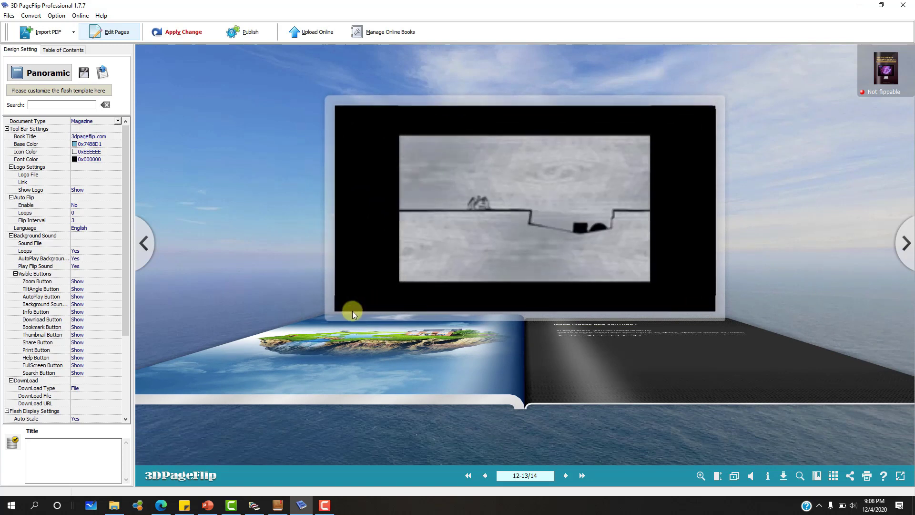
Pause the video, try its volume control, then leave the 3D view and return to the front cover.
mouse_move(338, 308)
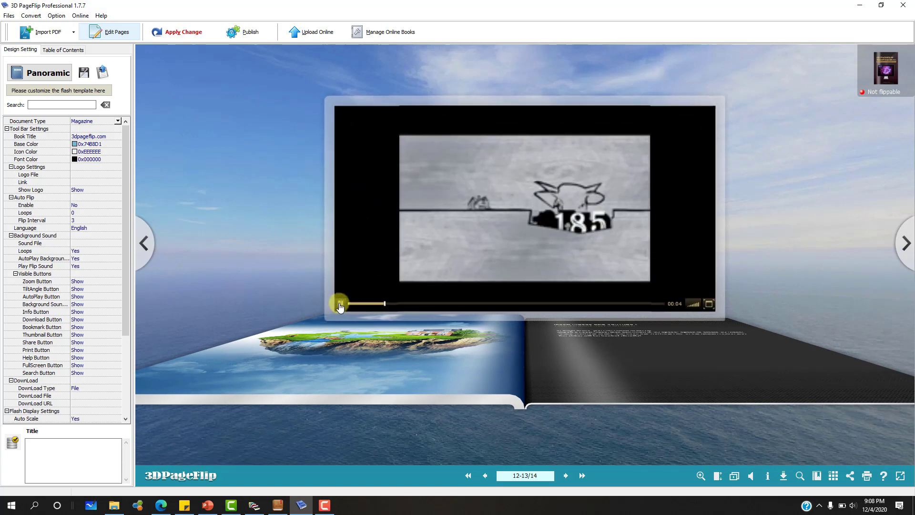
click(338, 307)
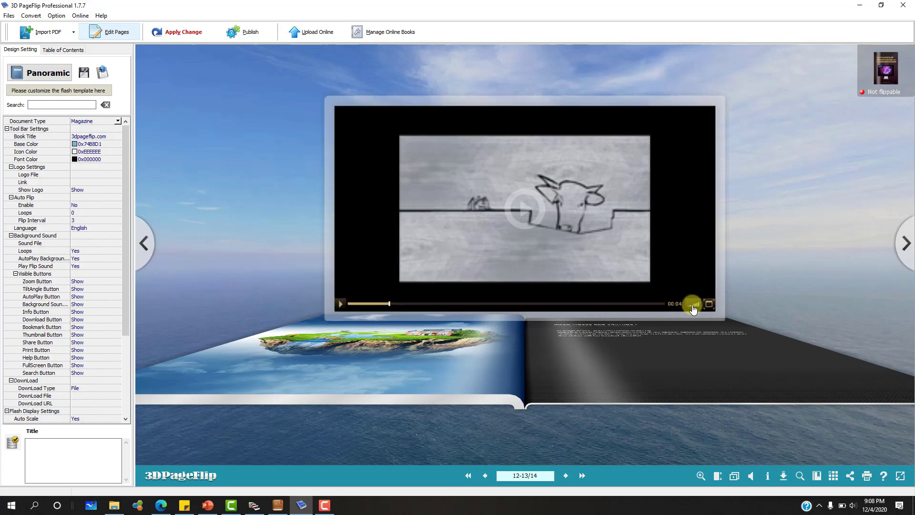
drag(693, 309, 727, 99)
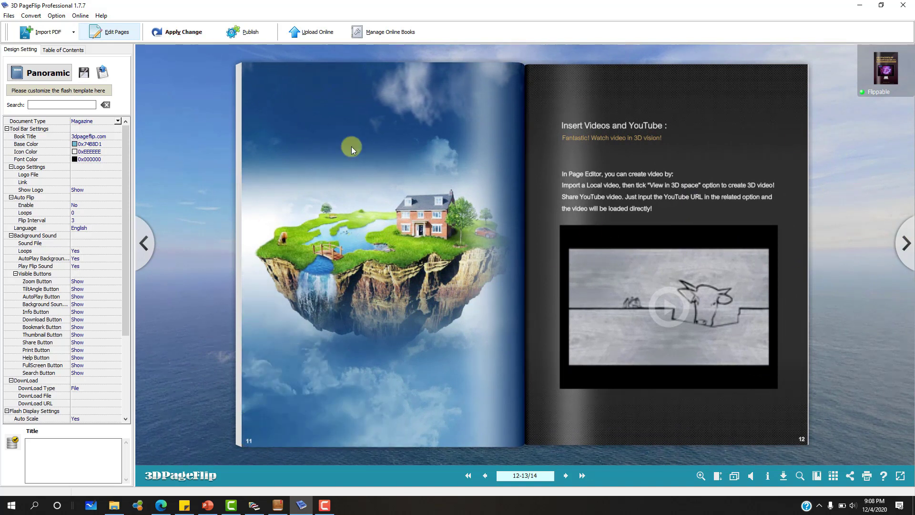
click(236, 426)
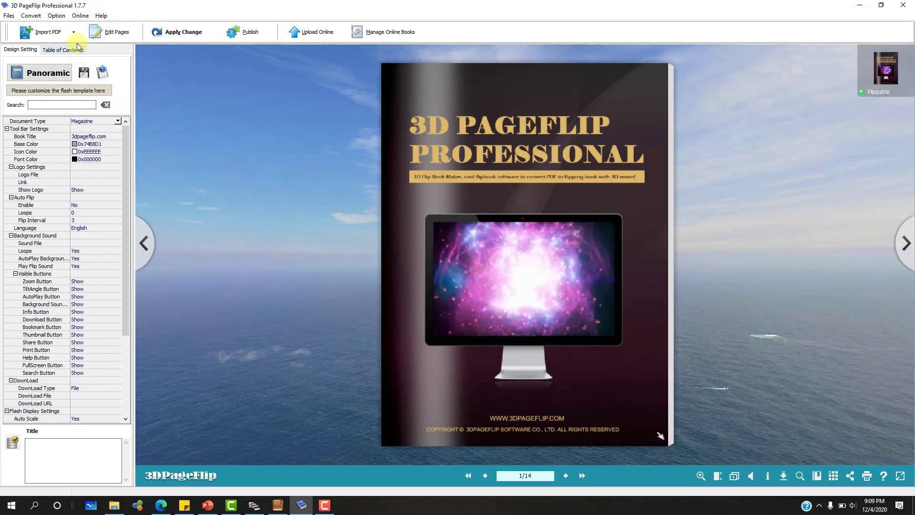
Close the 3D demo project without saving it.
click(10, 16)
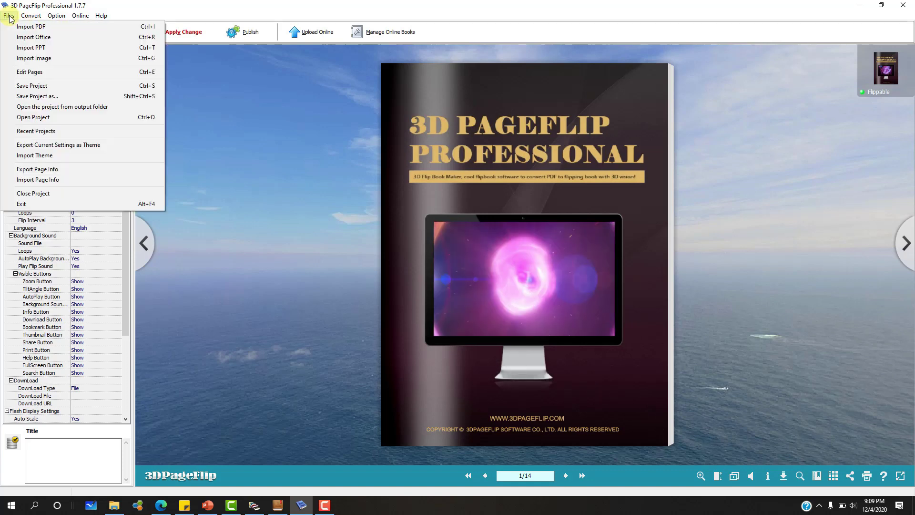
click(34, 72)
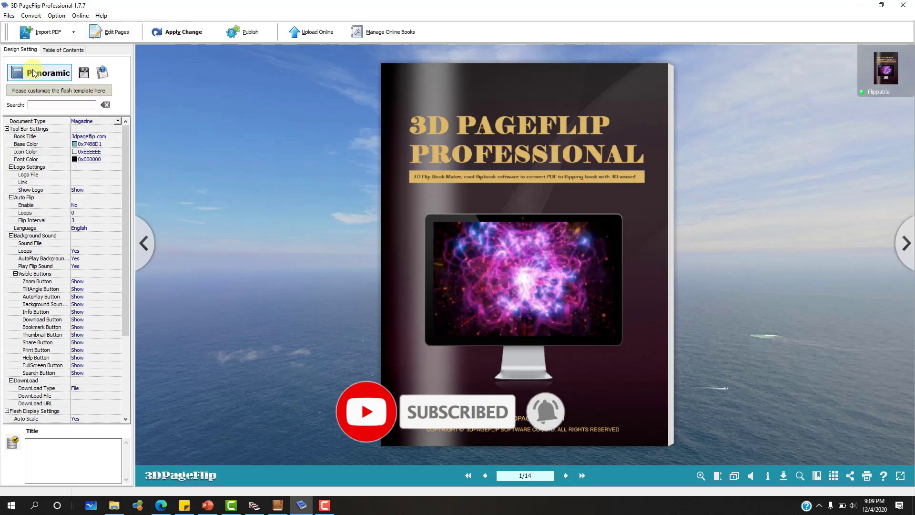
click(12, 15)
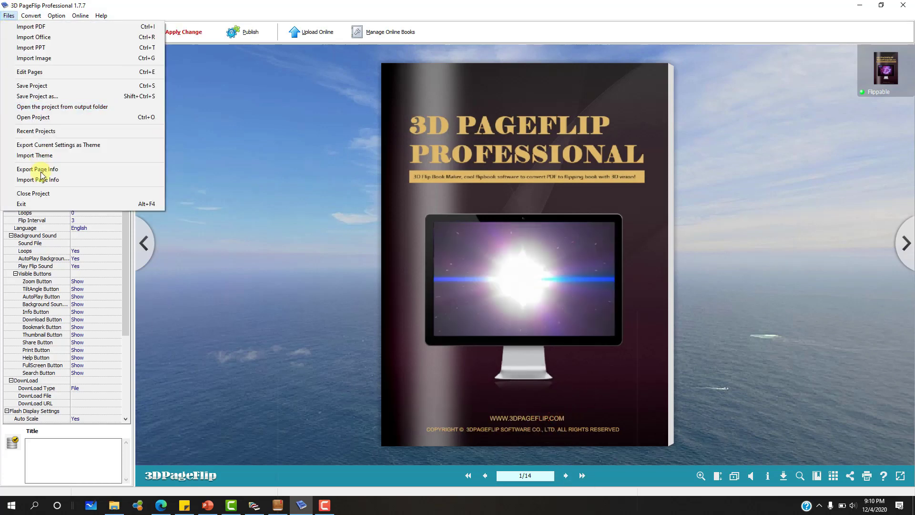
click(38, 194)
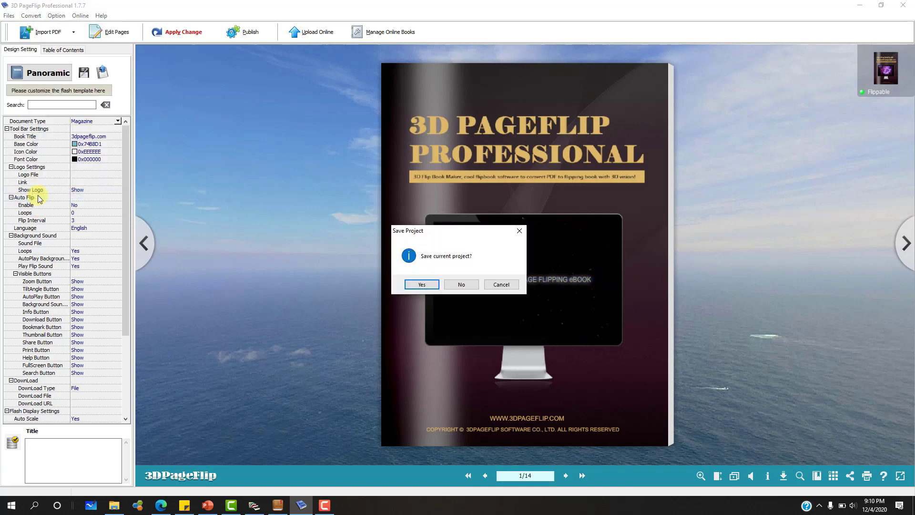
click(461, 285)
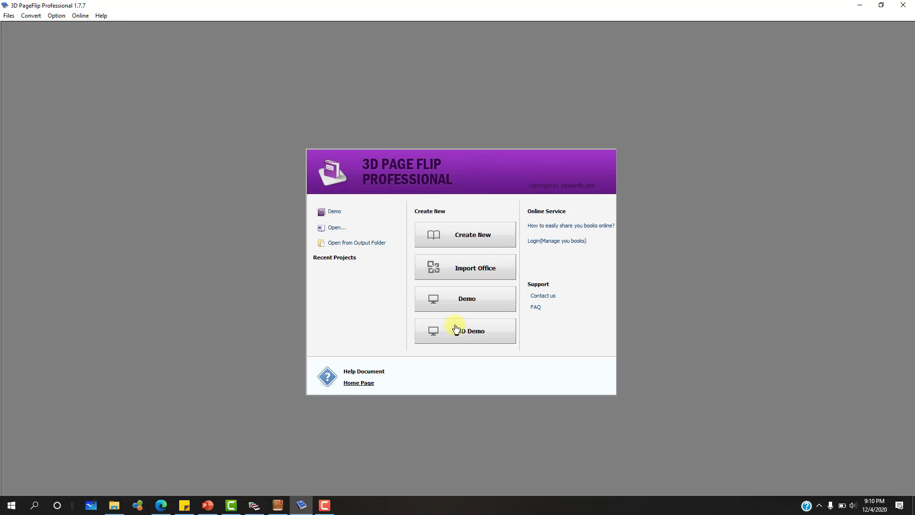
Open the new-project options and compare the Document, Photo and Magazine project types.
click(463, 237)
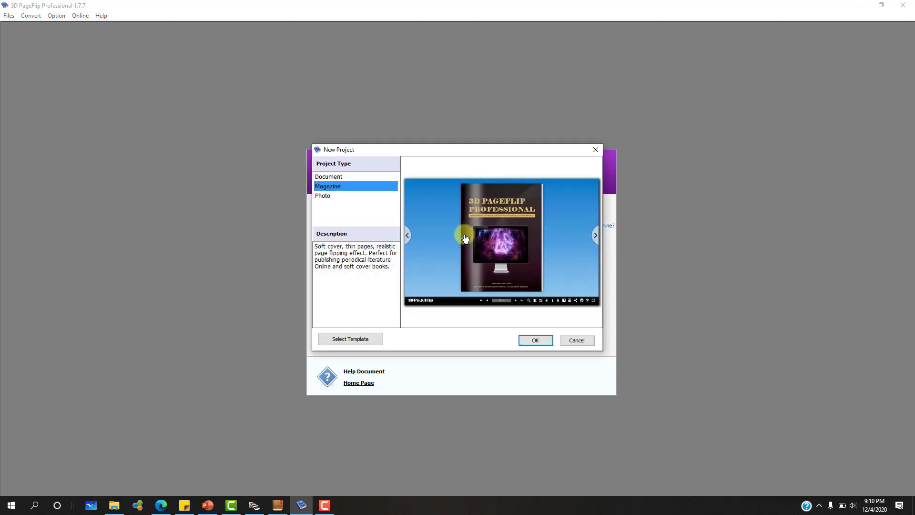
click(336, 178)
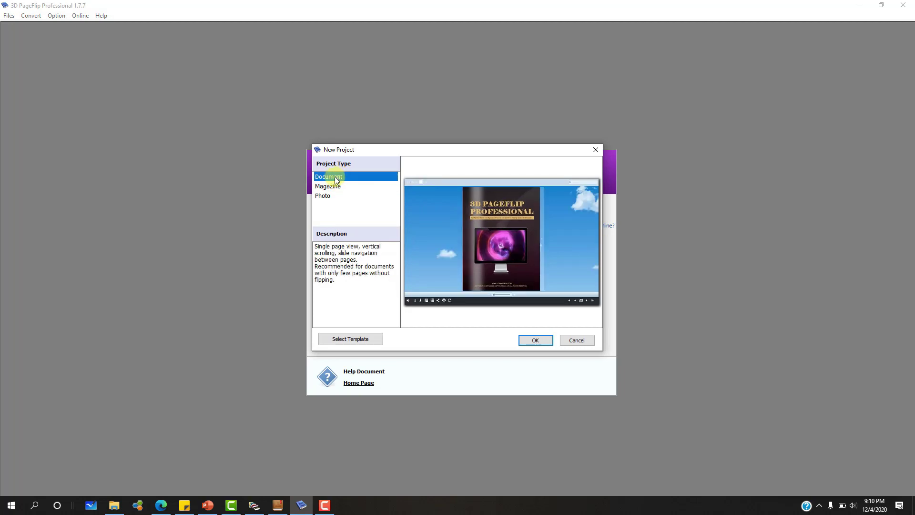
click(333, 186)
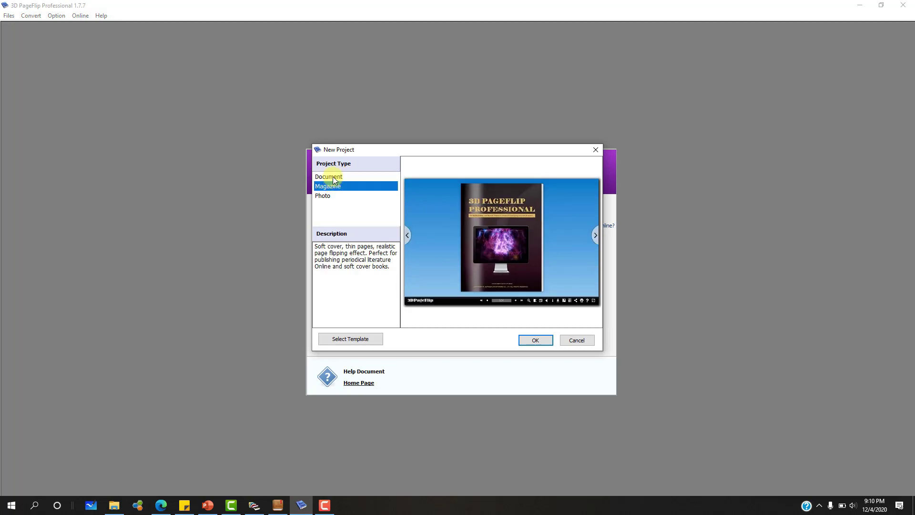
click(334, 179)
click(334, 187)
click(327, 195)
click(330, 187)
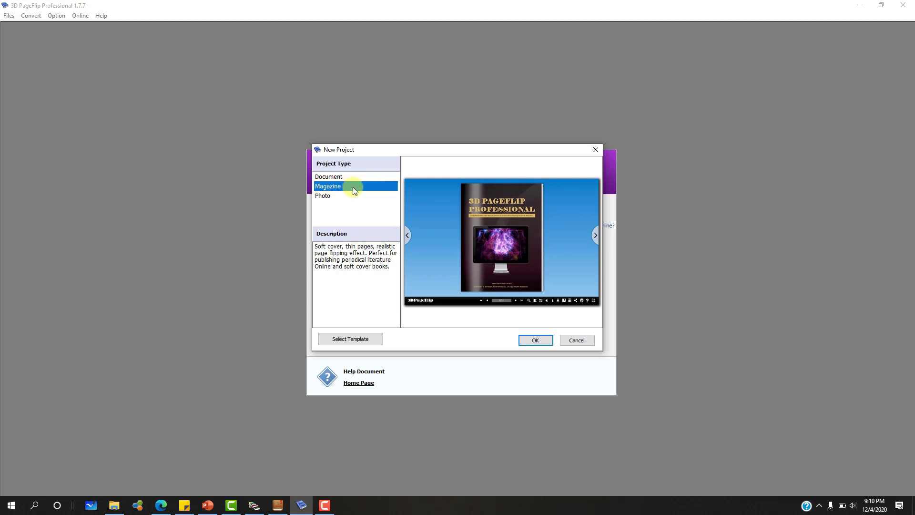
click(535, 341)
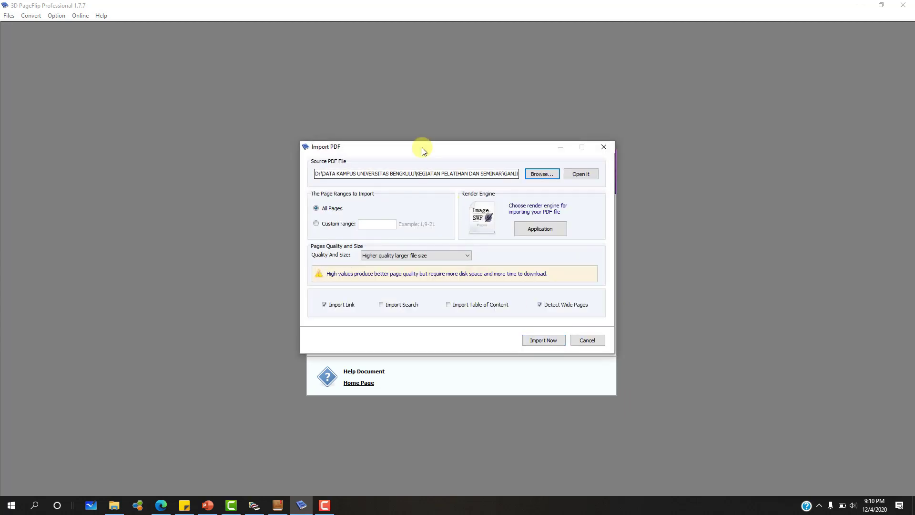
drag(433, 151, 419, 106)
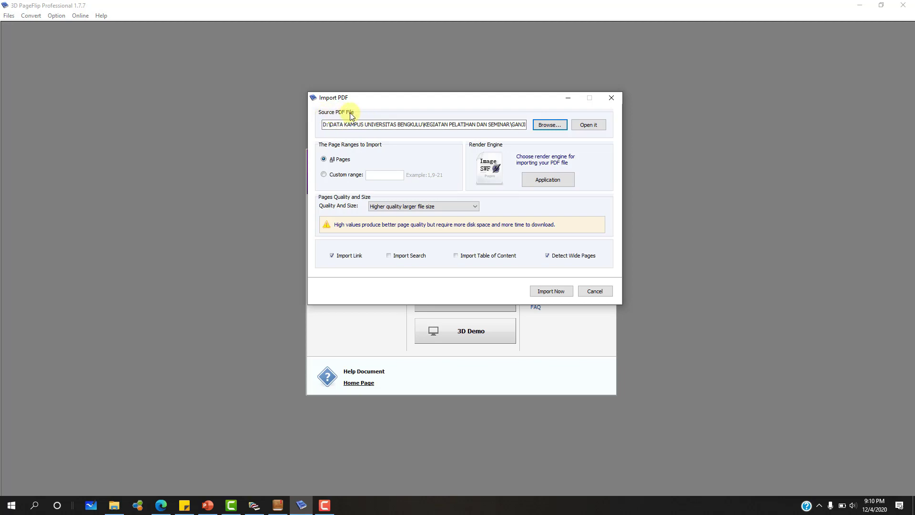
click(551, 124)
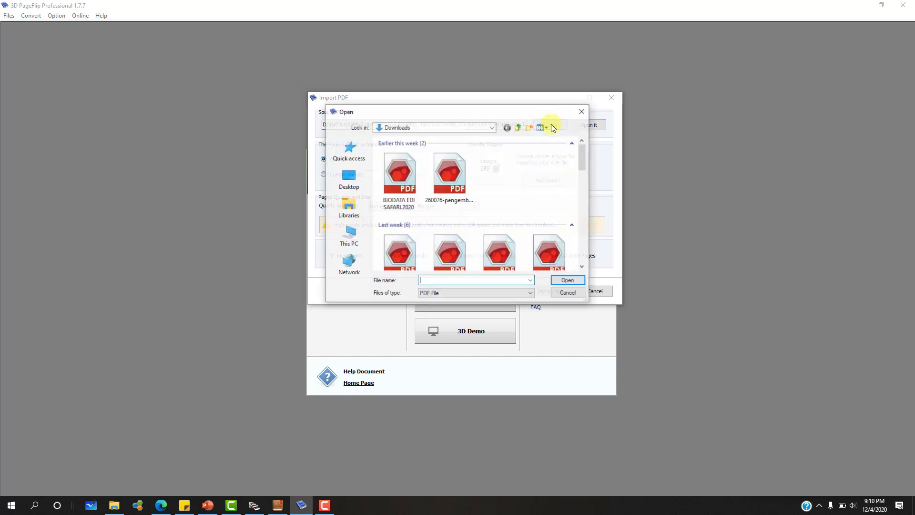
click(567, 296)
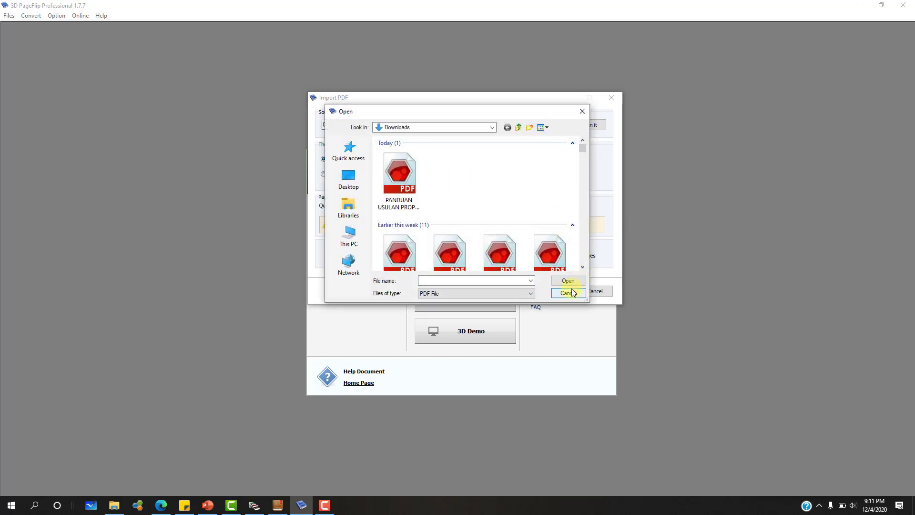
click(596, 291)
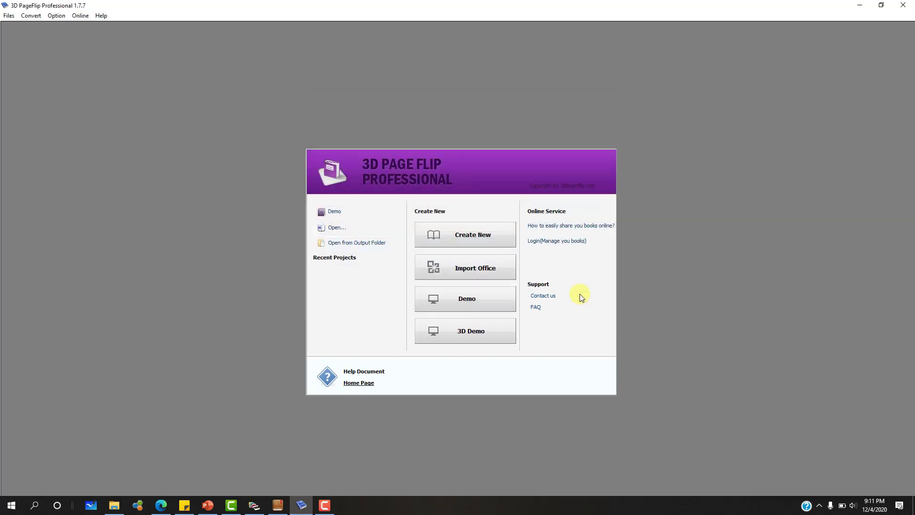
Create a new Magazine project with "BROSUR GIRNAR INDONESIA - Girnar Tours.pdf" as the source PDF.
click(480, 237)
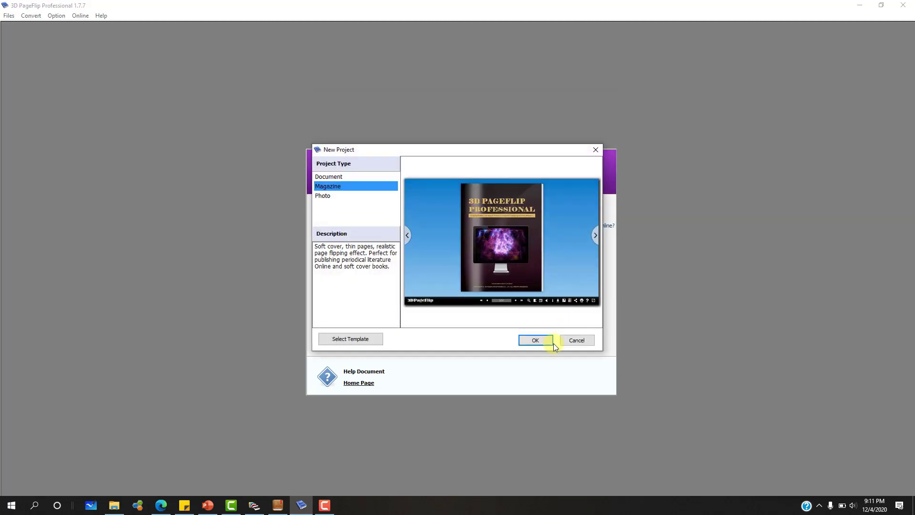
click(536, 341)
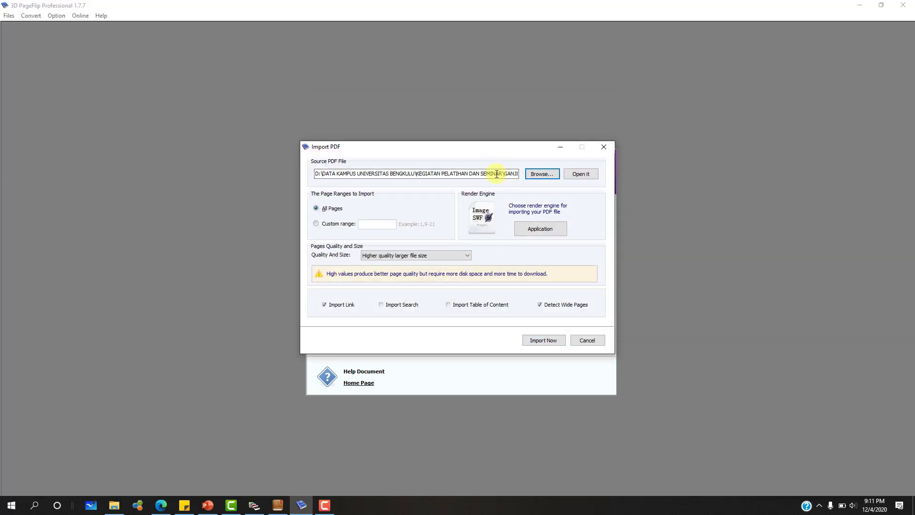
click(496, 174)
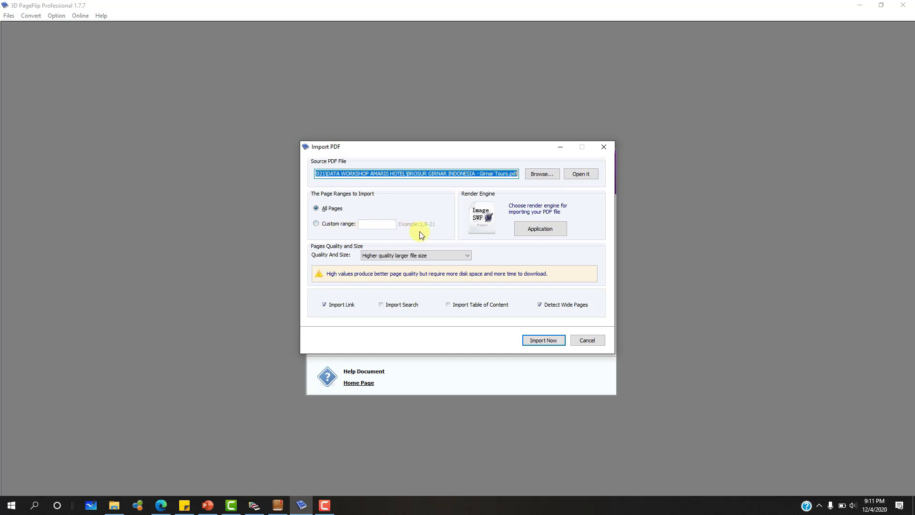
Try a custom import range of pages 1-5, then clear it and return to importing all pages.
click(317, 224)
click(363, 224)
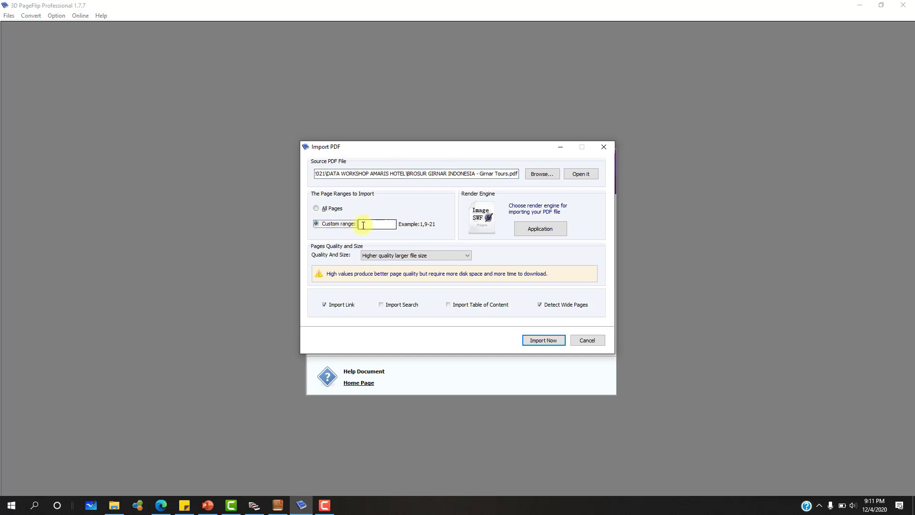
click(363, 225)
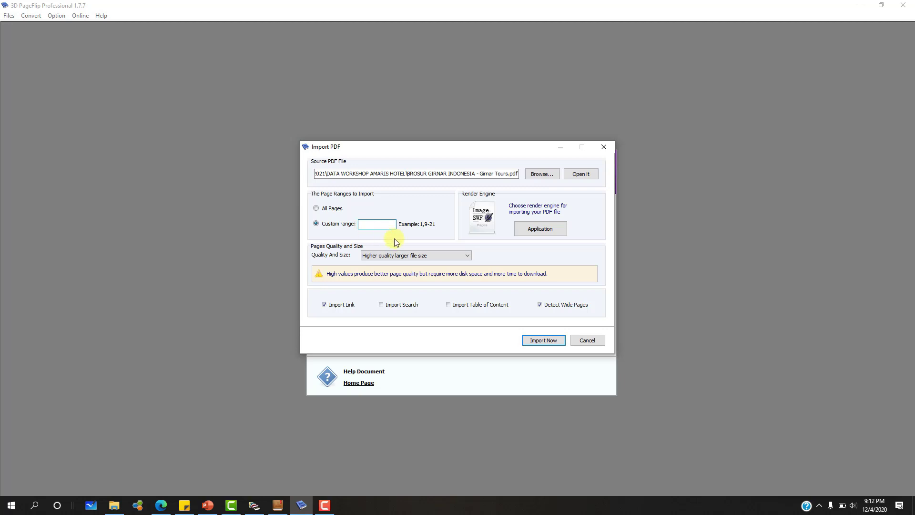
text(1-5)
drag(380, 223, 348, 223)
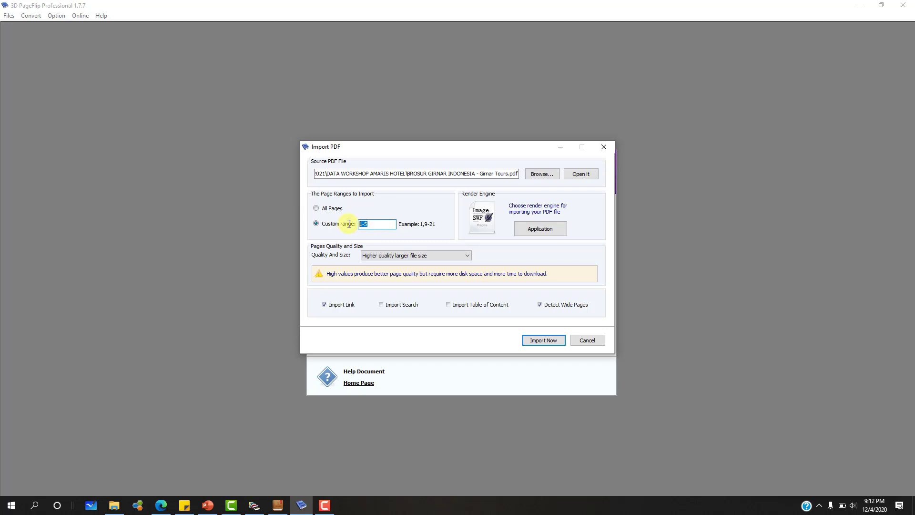
key(BackSpace)
click(318, 208)
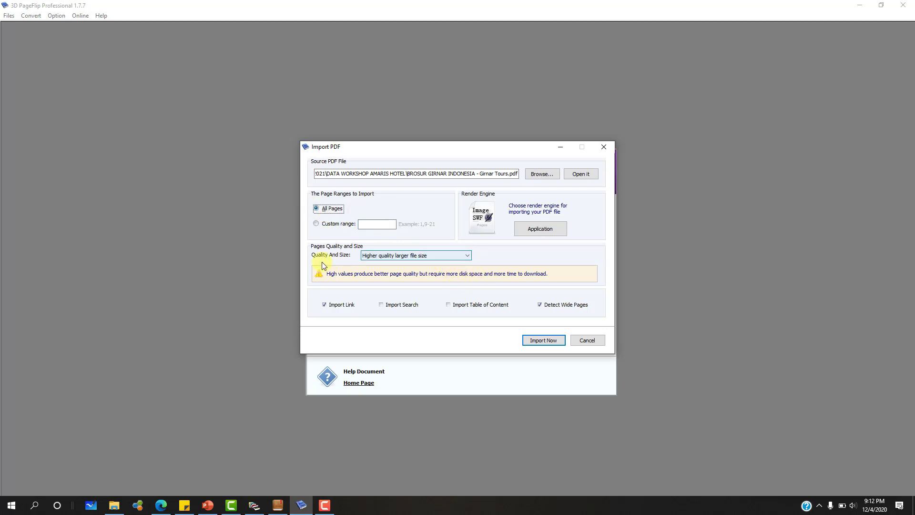
Review the quality choices, keep "Higher quality larger file size", and import all pages of the brochure PDF.
click(391, 258)
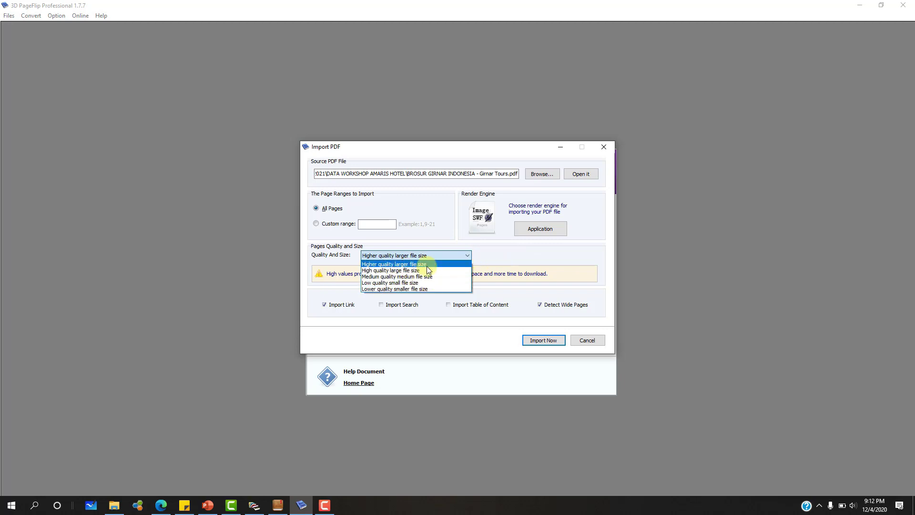
click(488, 259)
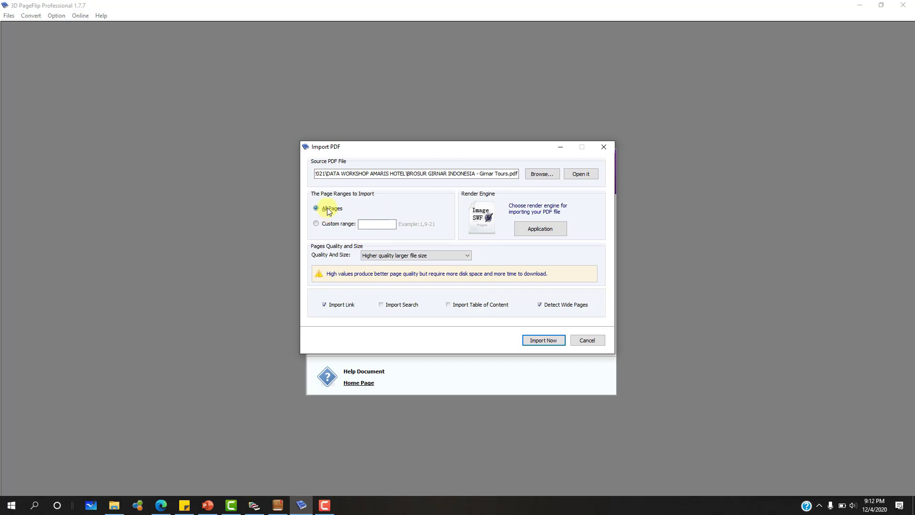
click(471, 174)
click(444, 173)
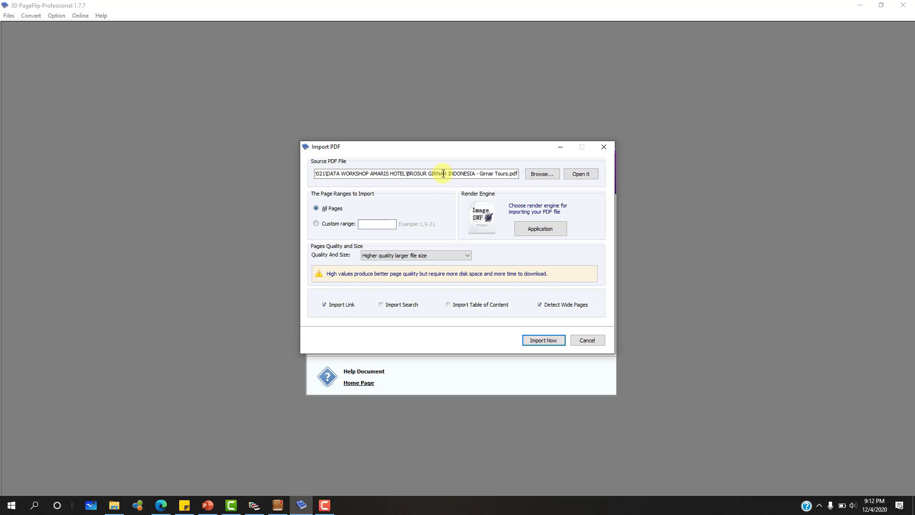
click(541, 340)
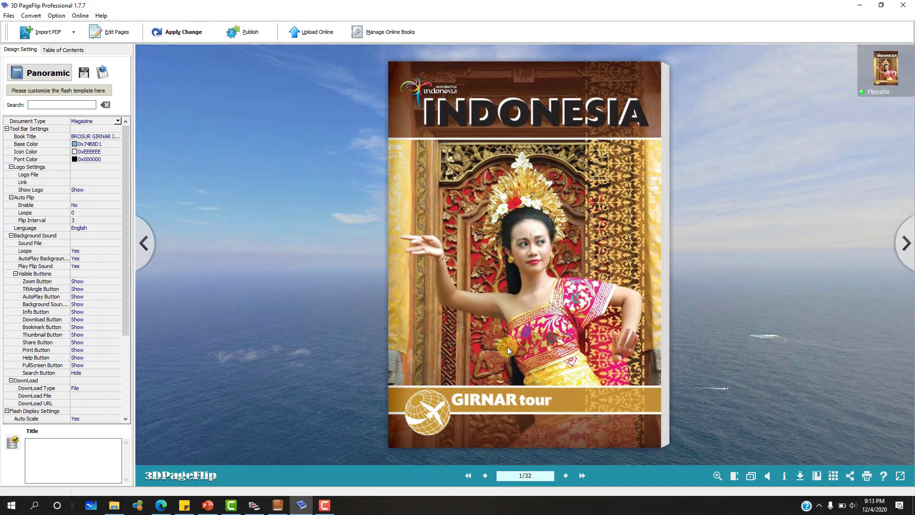
Look briefly at the separate EBROSURE book, then flip through the imported brochure's pages and return to its cover.
click(277, 505)
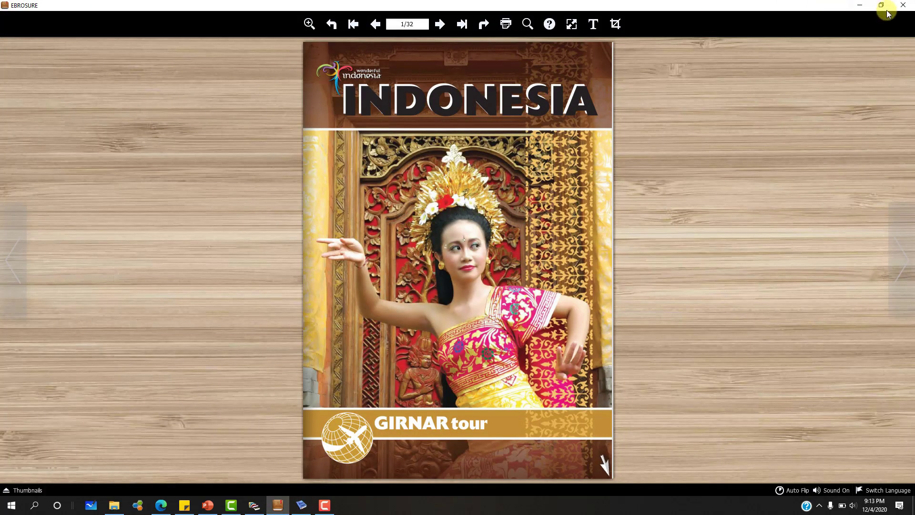
click(860, 6)
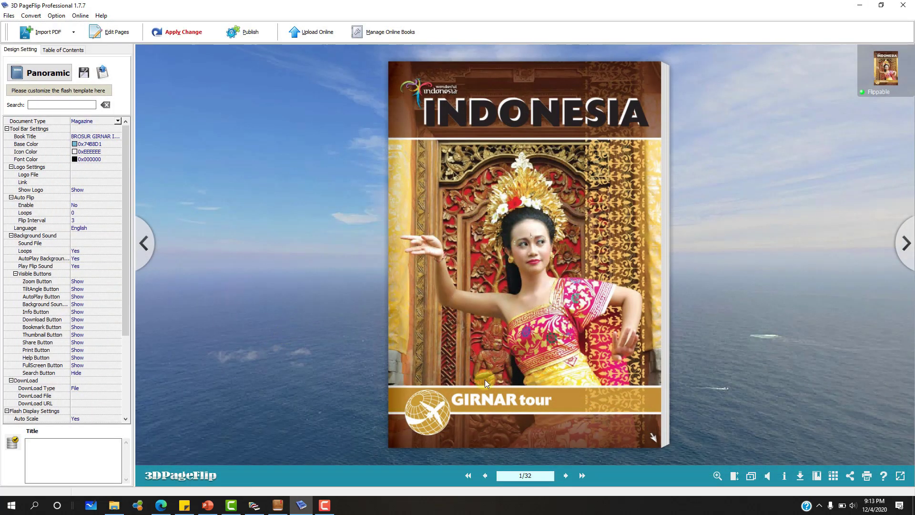
drag(657, 444, 179, 463)
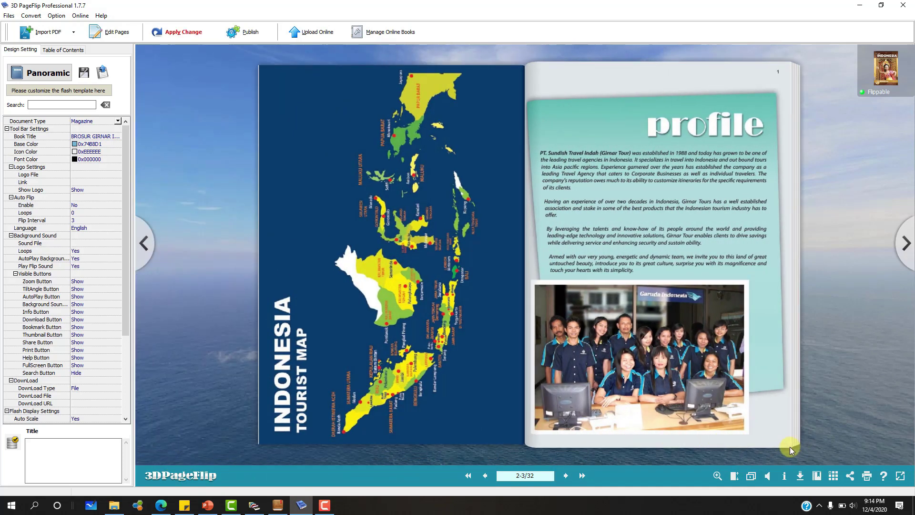
click(796, 111)
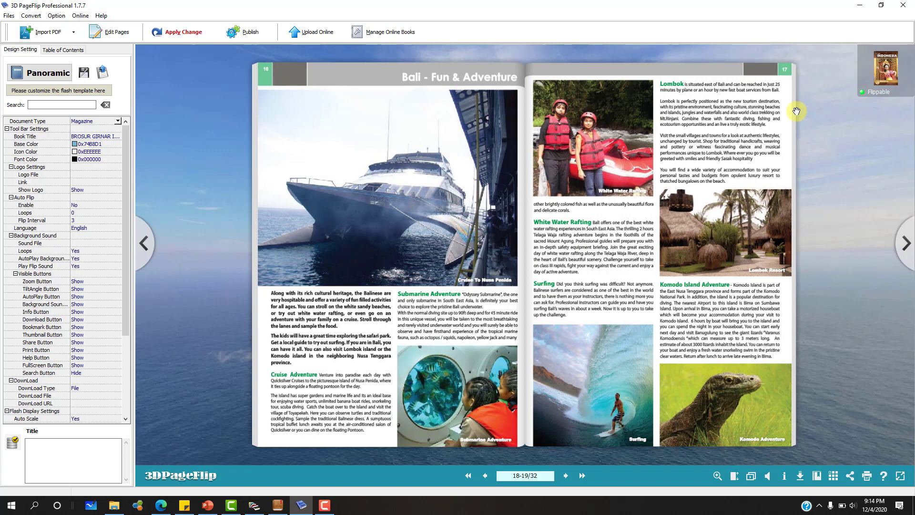
click(254, 166)
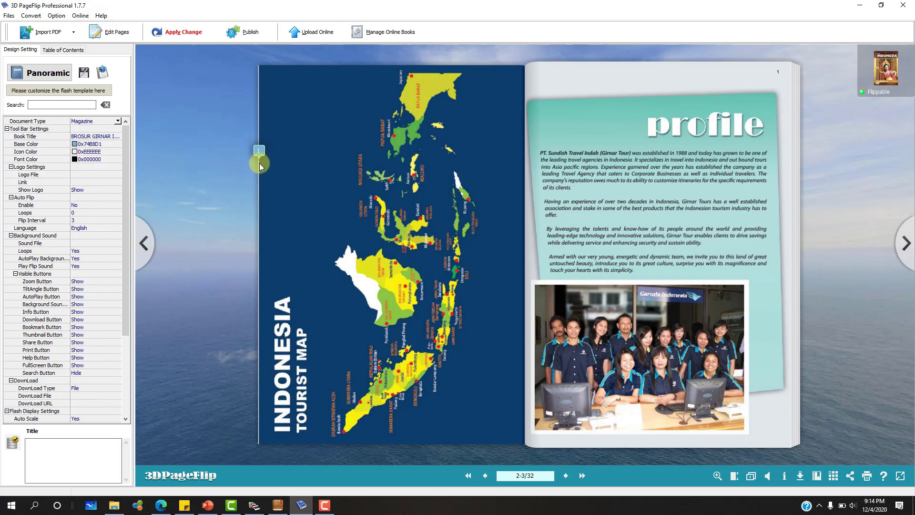
click(259, 163)
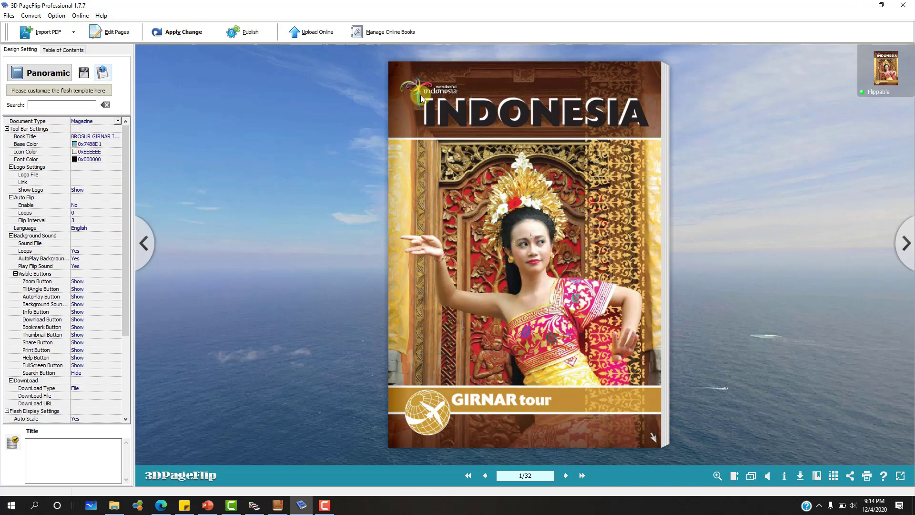
Open the template chooser and browse the Plain, Panda, Neat, Moving, Handy and Facile template groups.
click(39, 74)
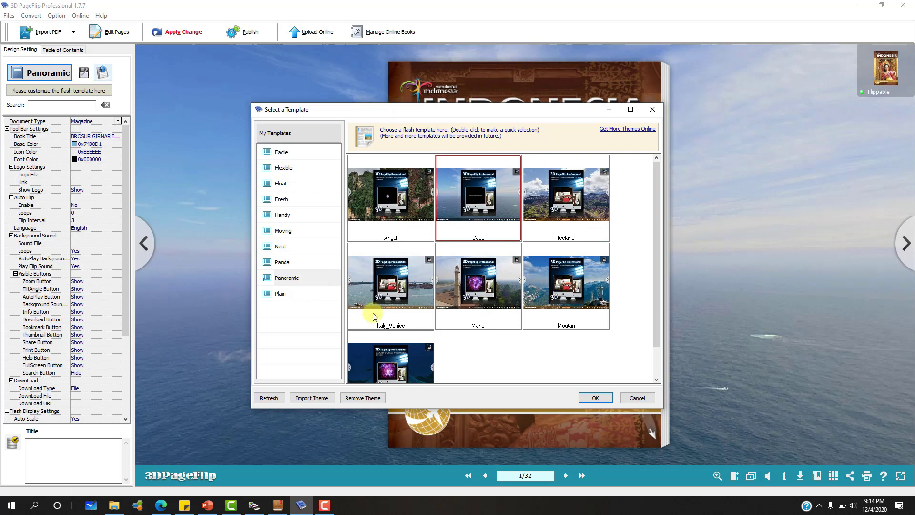
click(280, 294)
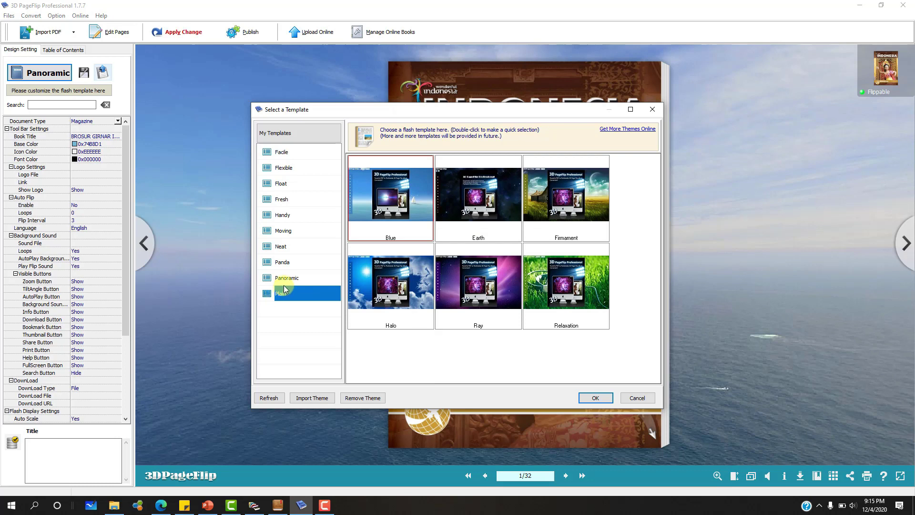
click(286, 278)
click(282, 265)
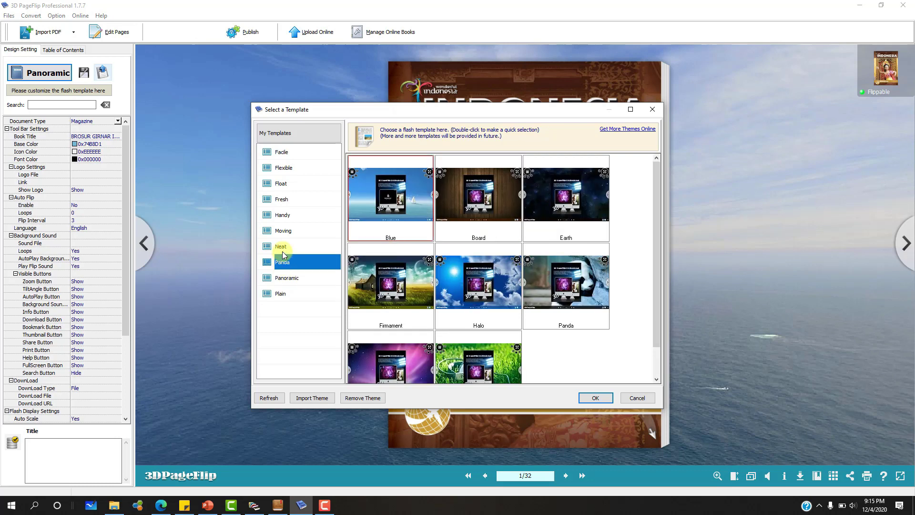
click(282, 251)
click(282, 229)
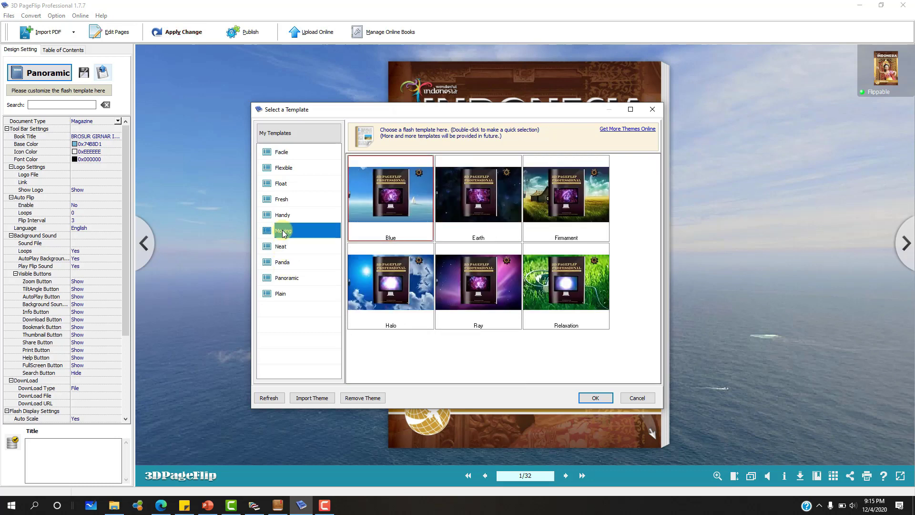
click(282, 215)
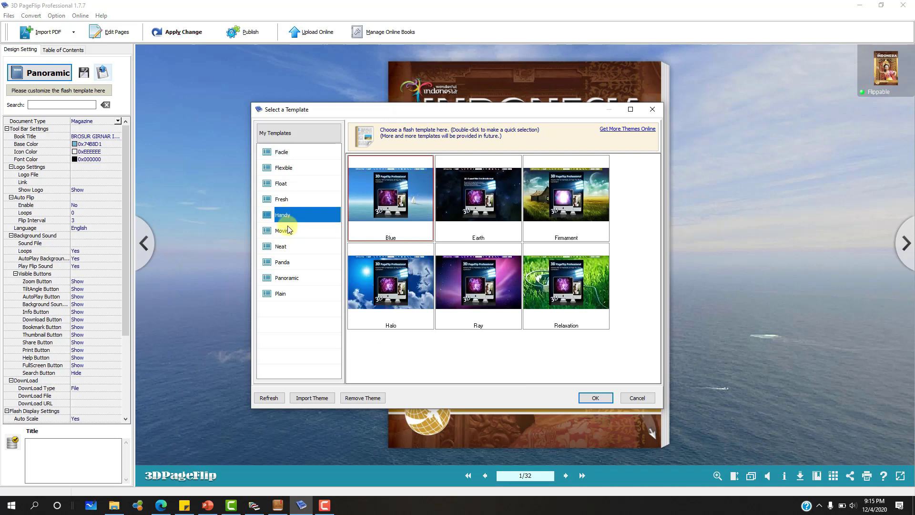
click(274, 152)
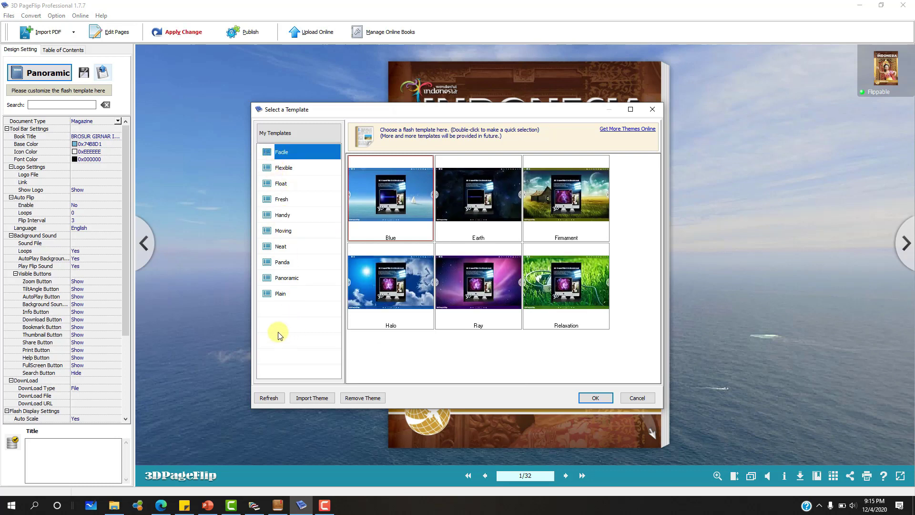
click(269, 293)
Apply the Underwater template from the Panoramic group to the book and accept losing the current skin changes.
click(286, 278)
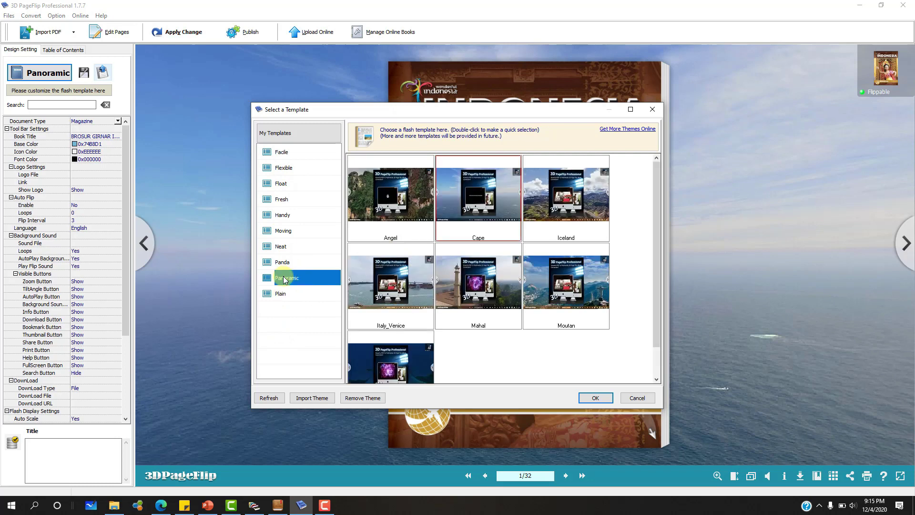
click(468, 206)
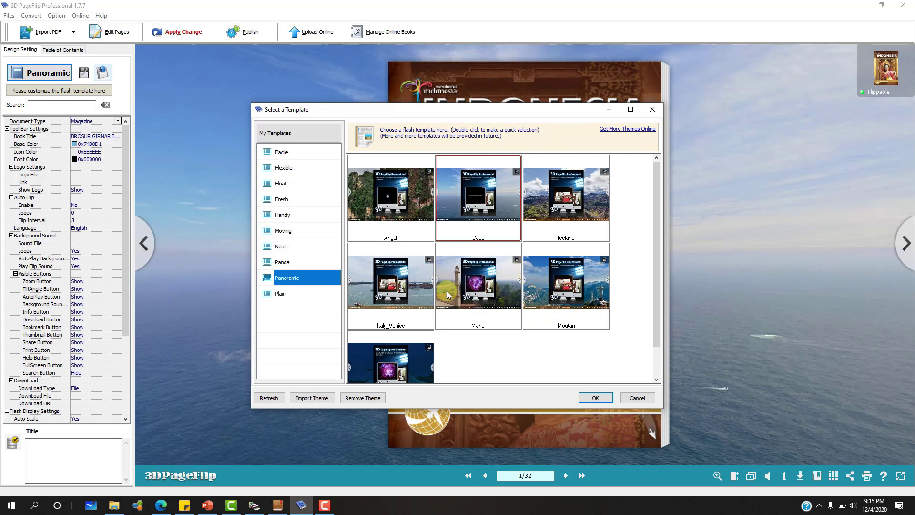
scroll(448, 291, down, 1)
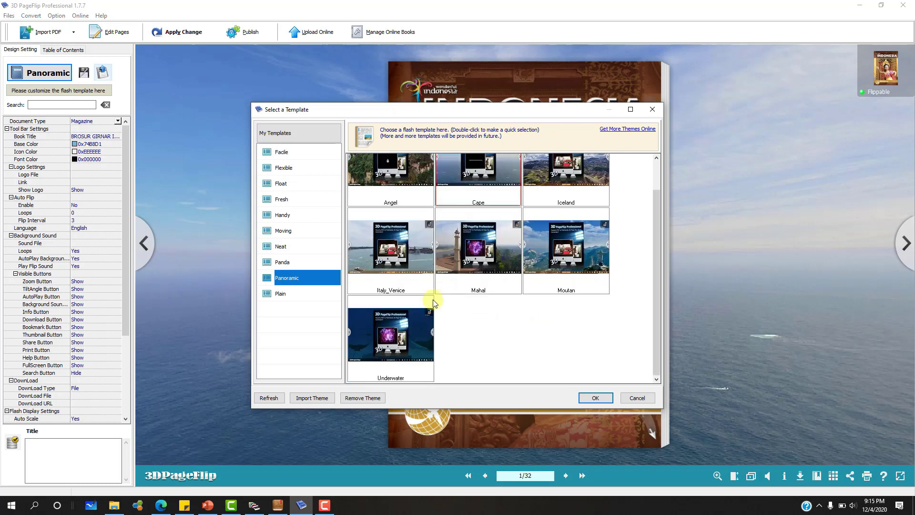
click(412, 333)
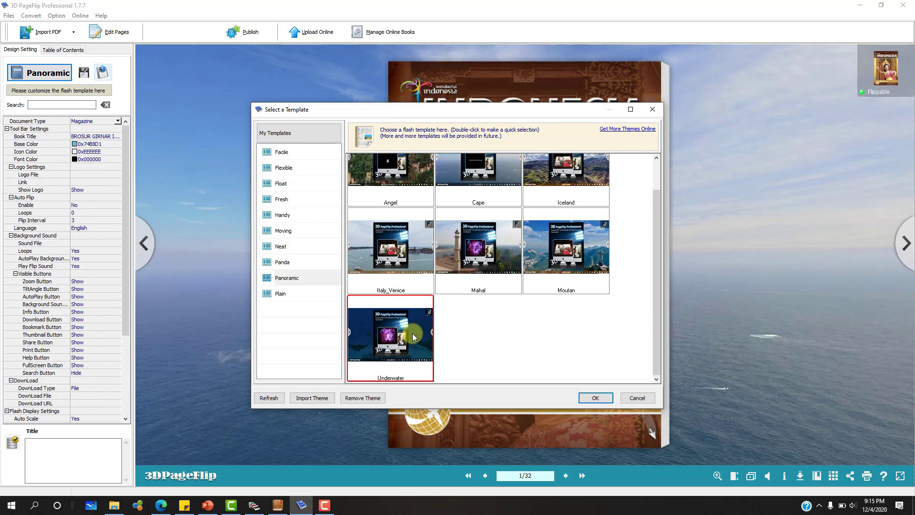
click(596, 397)
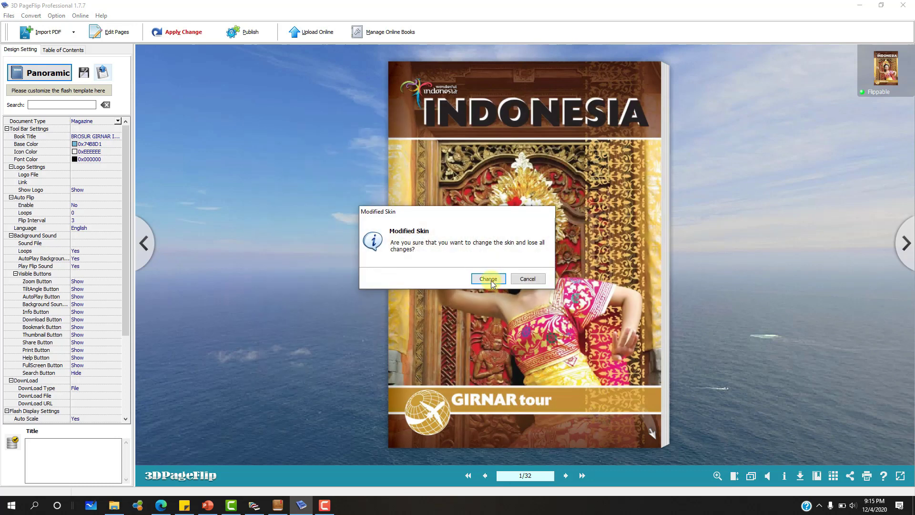
click(491, 279)
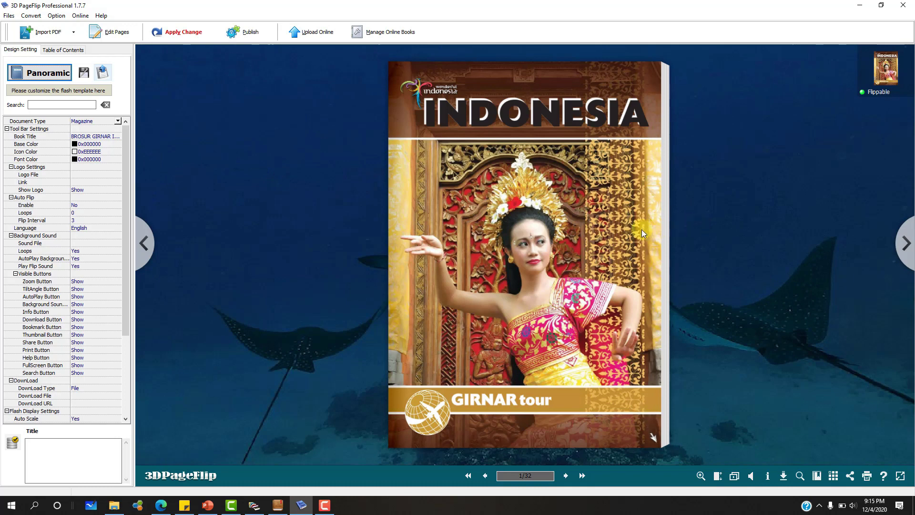
Flip past the book's cover, then open the page editor and select page 4 for editing.
drag(657, 441, 239, 379)
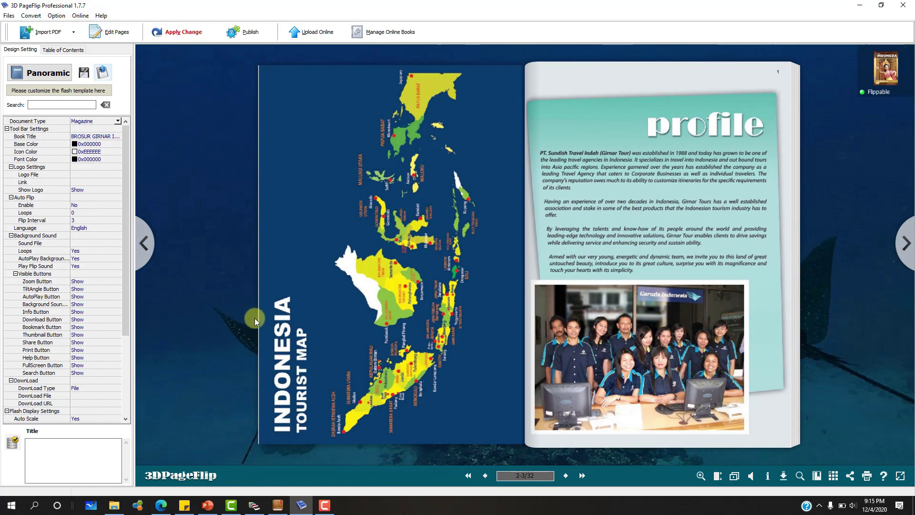
click(107, 35)
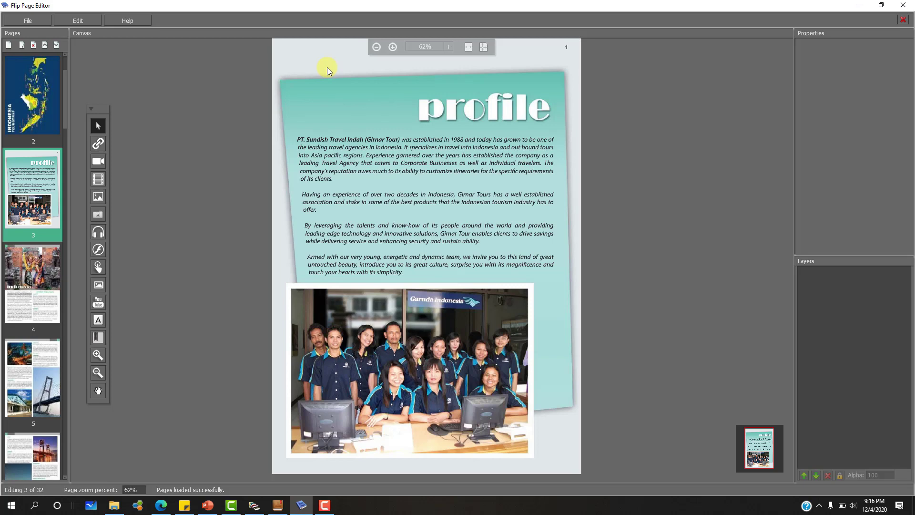
click(35, 98)
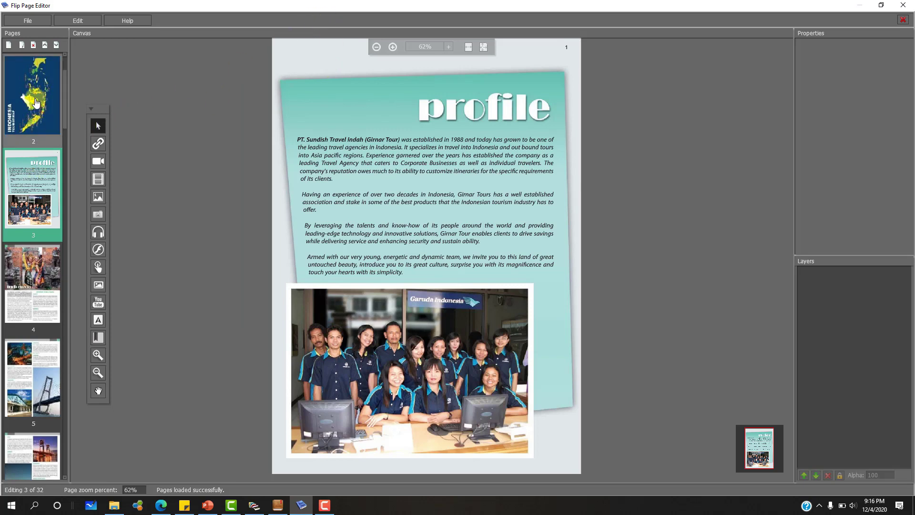
click(33, 176)
click(36, 270)
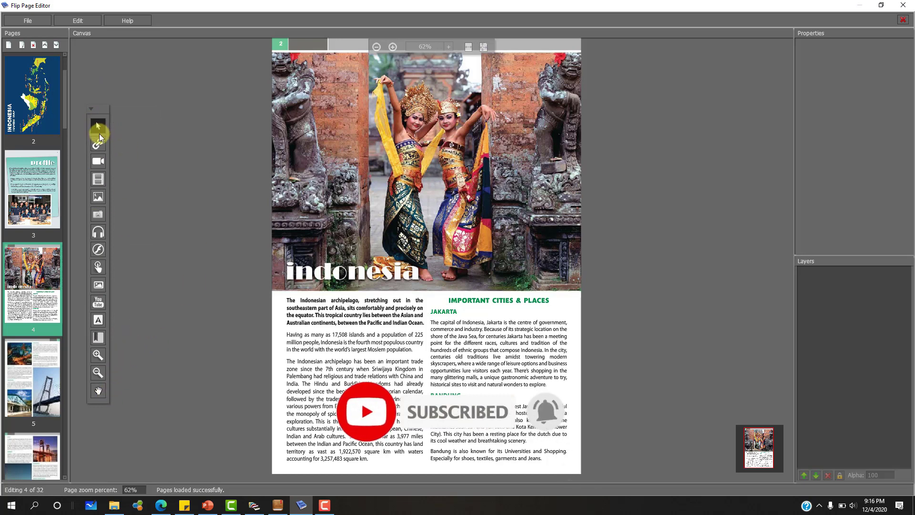
Add a video frame about 1026 by 797 over page 4's dancer photo and load "Wonderful Indonesia _ A Visual Journey" from Downloads.
click(98, 163)
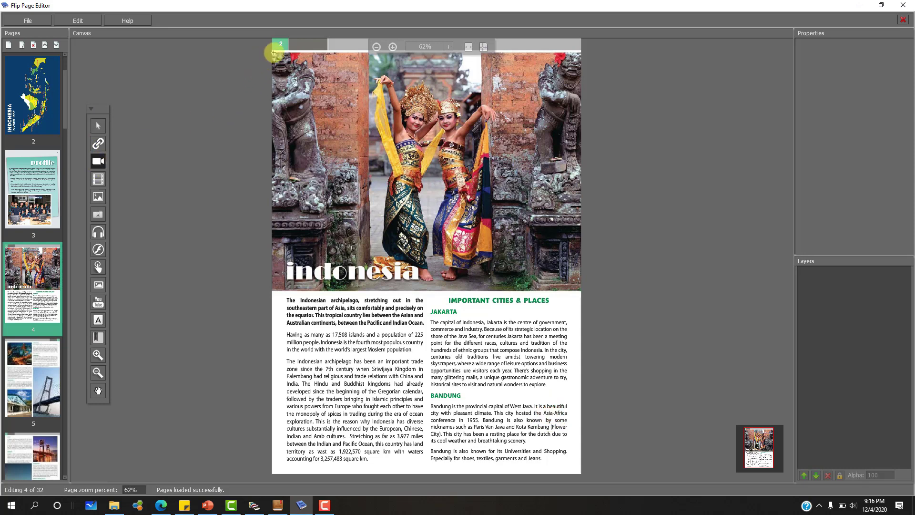
drag(272, 51, 579, 290)
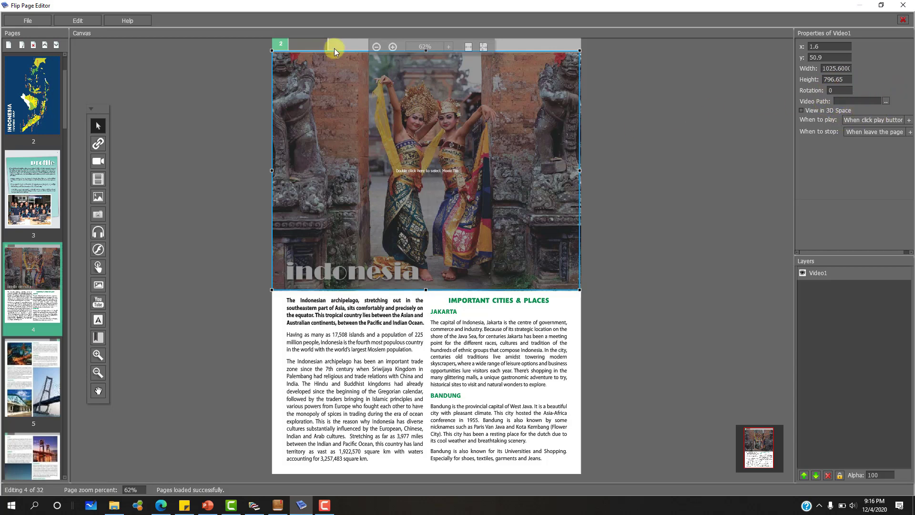
click(885, 102)
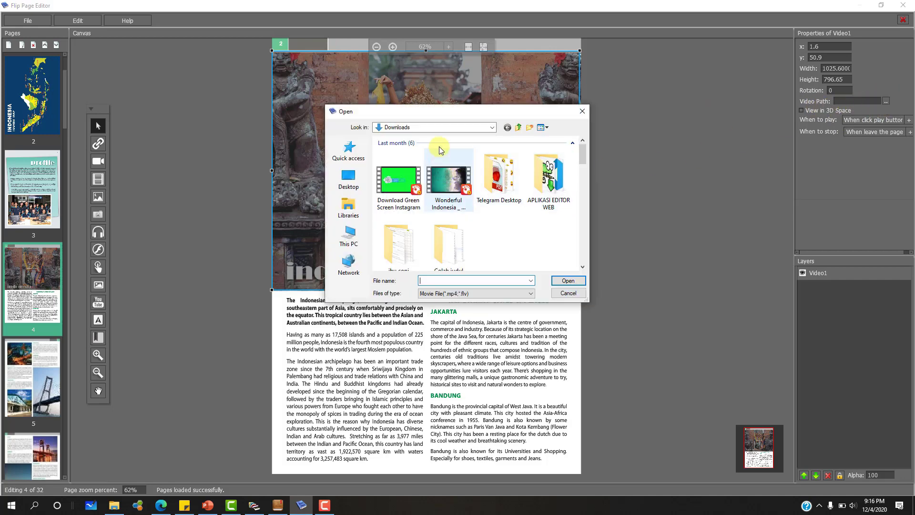
drag(439, 115, 622, 233)
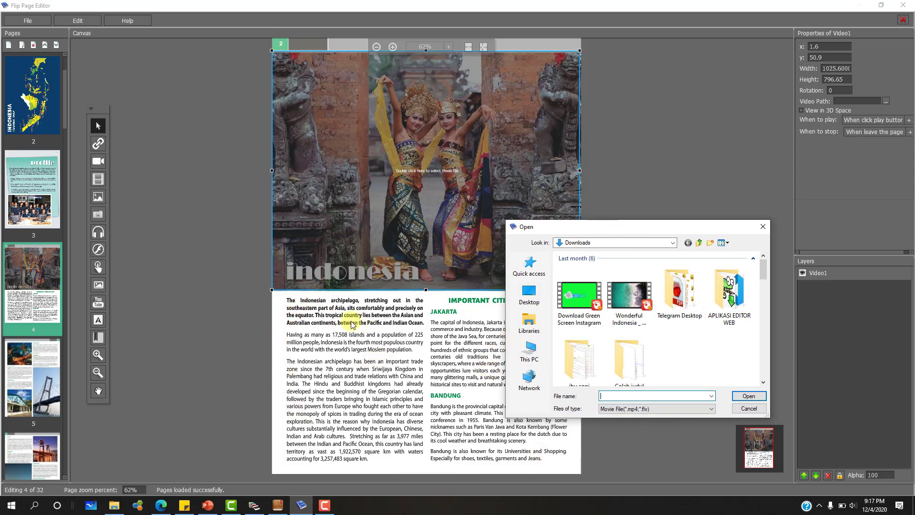
drag(653, 226, 764, 161)
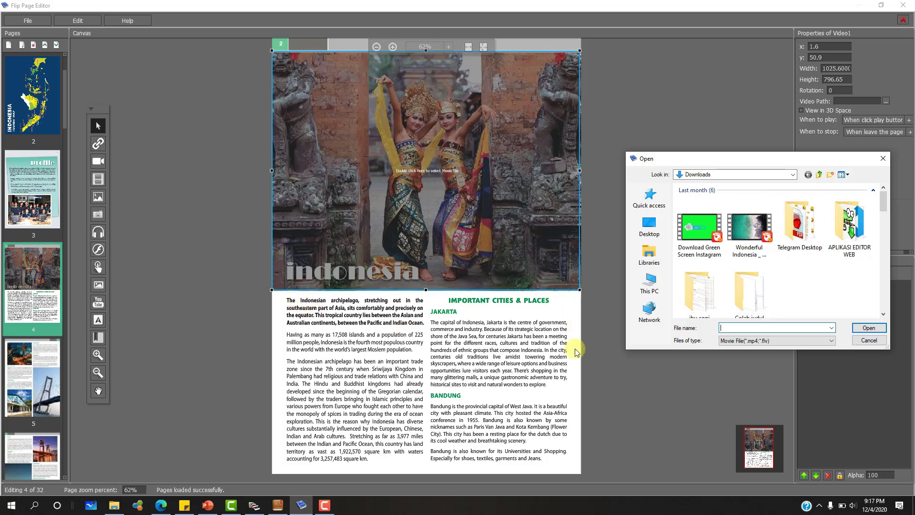
click(748, 228)
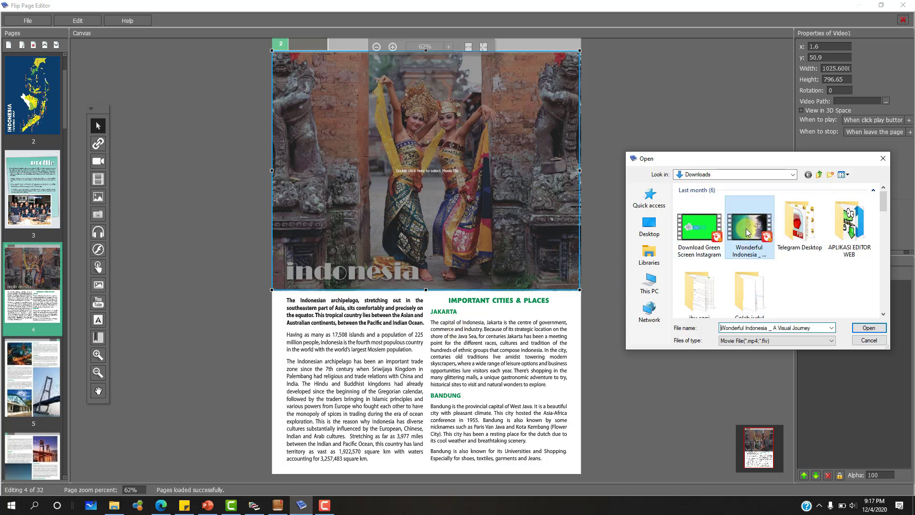
click(866, 327)
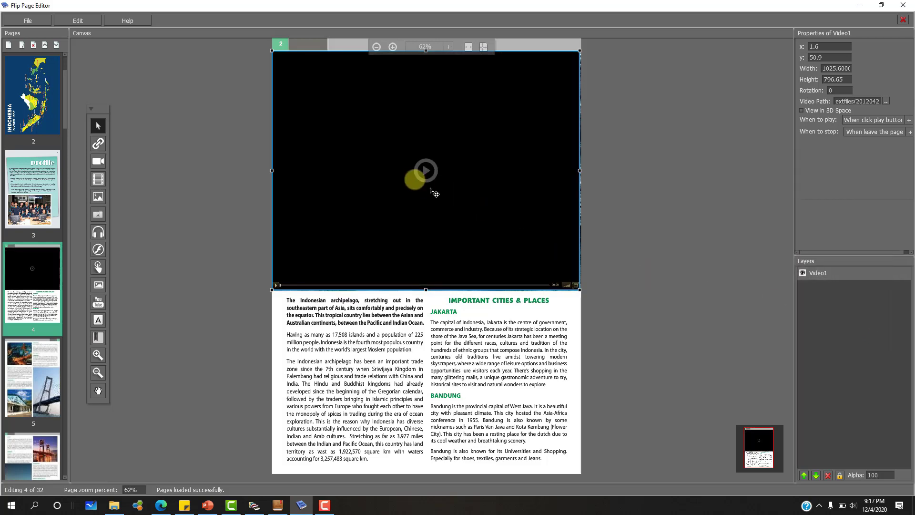
Preview the video's playback on the page and adjust its frame to about 1031 by 794 over the photo area.
click(425, 170)
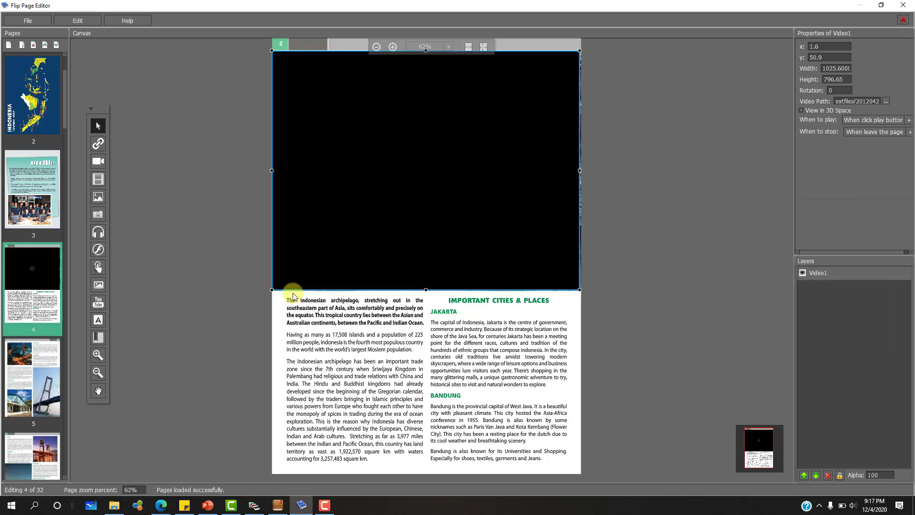
click(276, 284)
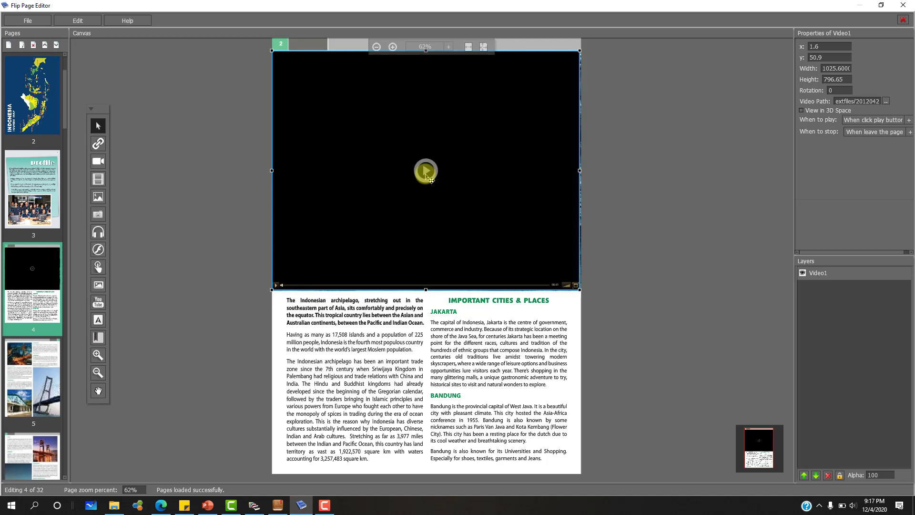
click(425, 172)
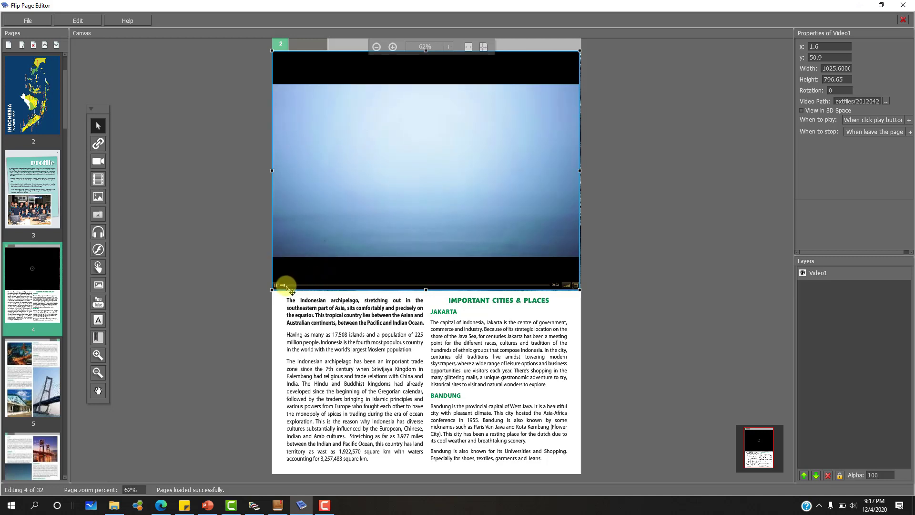
mouse_move(292, 292)
mouse_down()
mouse_move(327, 287)
mouse_move(292, 294)
mouse_up()
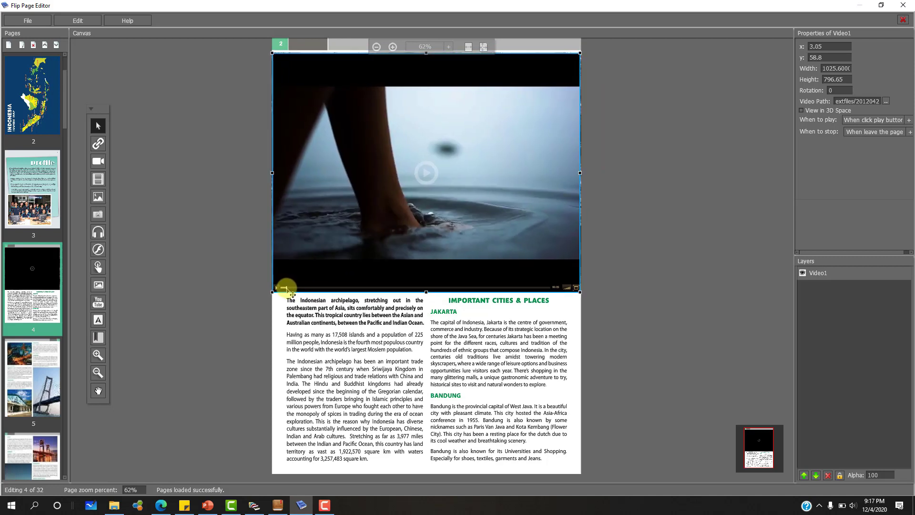
click(290, 288)
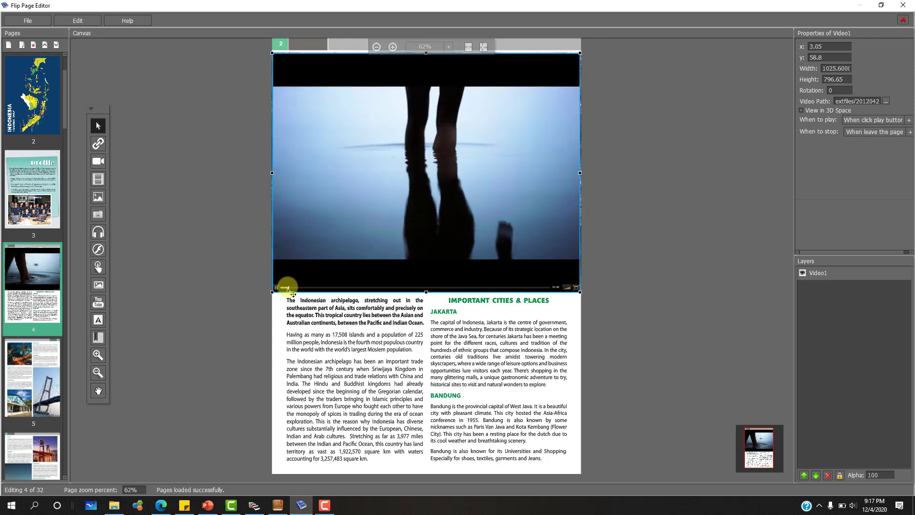
drag(290, 288, 290, 286)
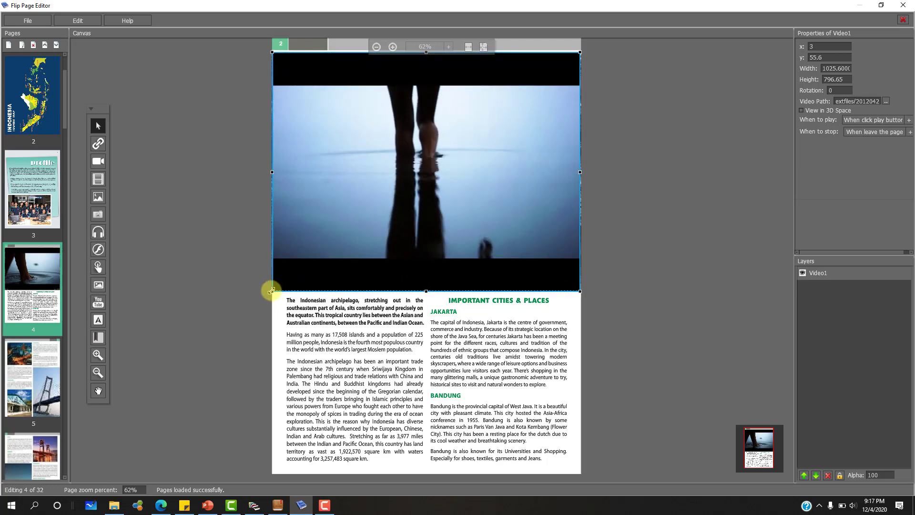
drag(272, 290, 269, 289)
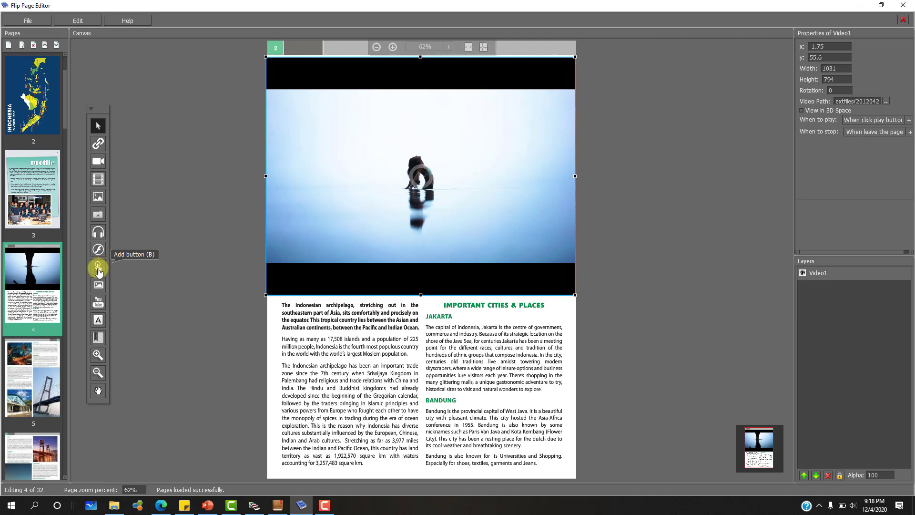
Add a button about 398 by 40 over the "IMPORTANT CITIES & PLACES" heading and caption it "1001tutorial.com".
click(98, 270)
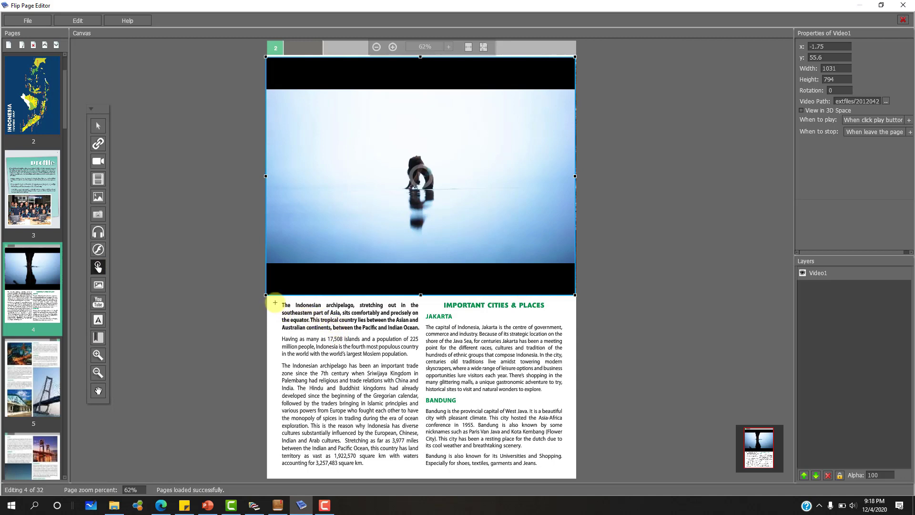
drag(434, 300, 553, 310)
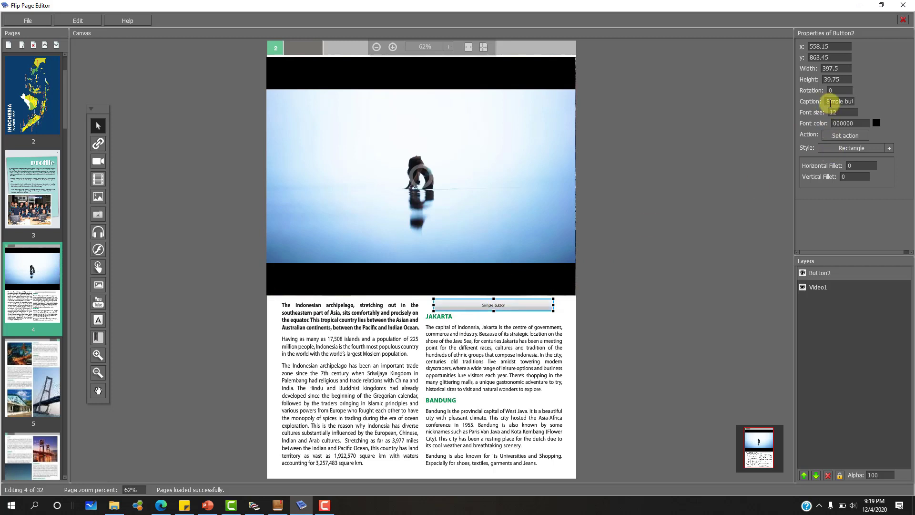
drag(827, 100, 807, 100)
click(849, 100)
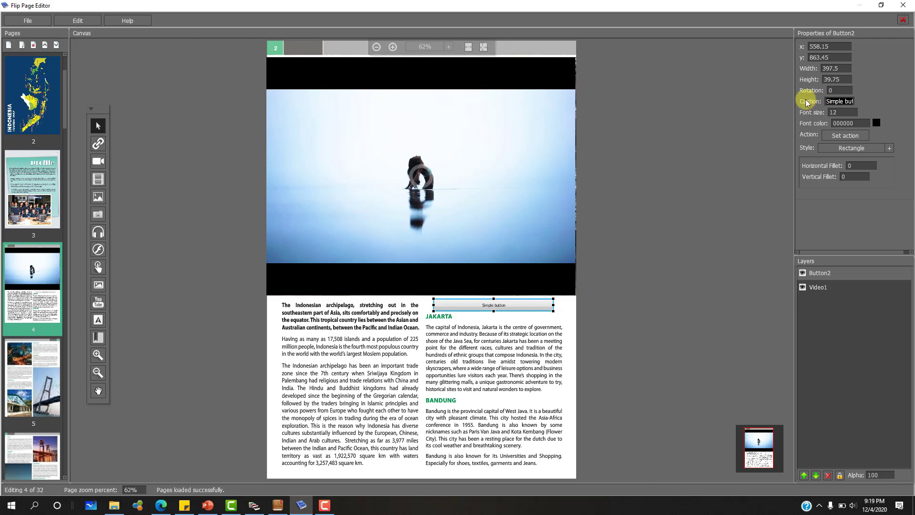
key(BackSpace)
text(1001tutorial.com)
key(Return)
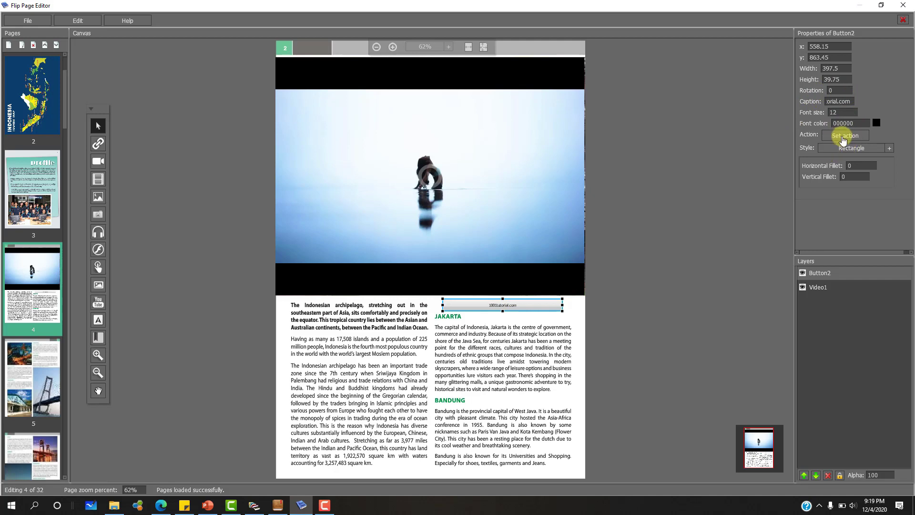
click(842, 138)
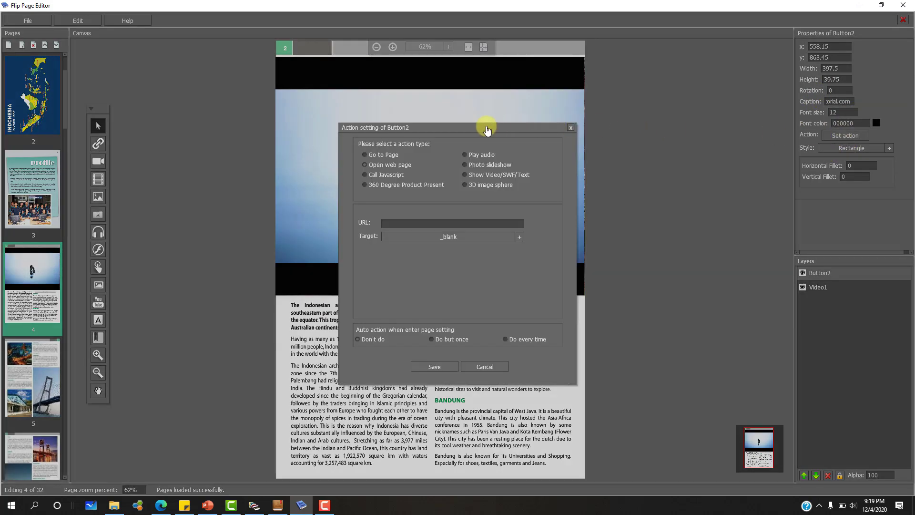
drag(496, 135, 708, 122)
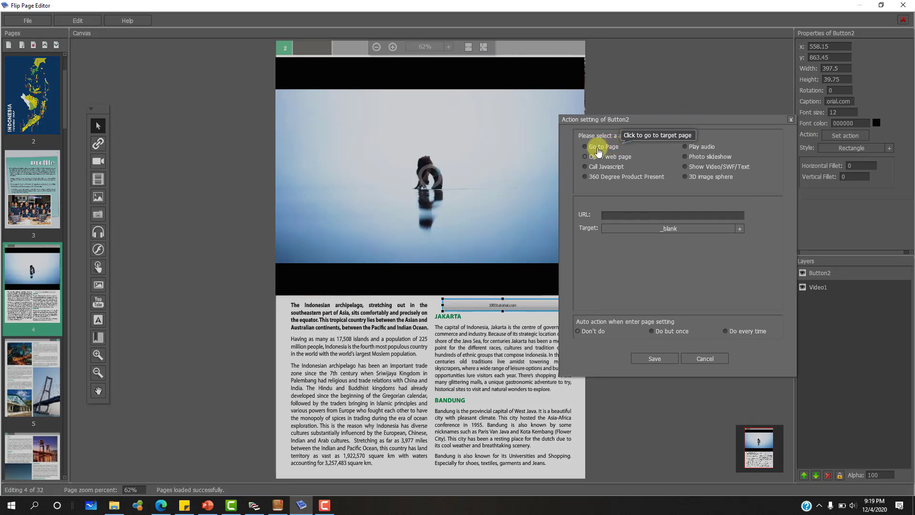
click(588, 148)
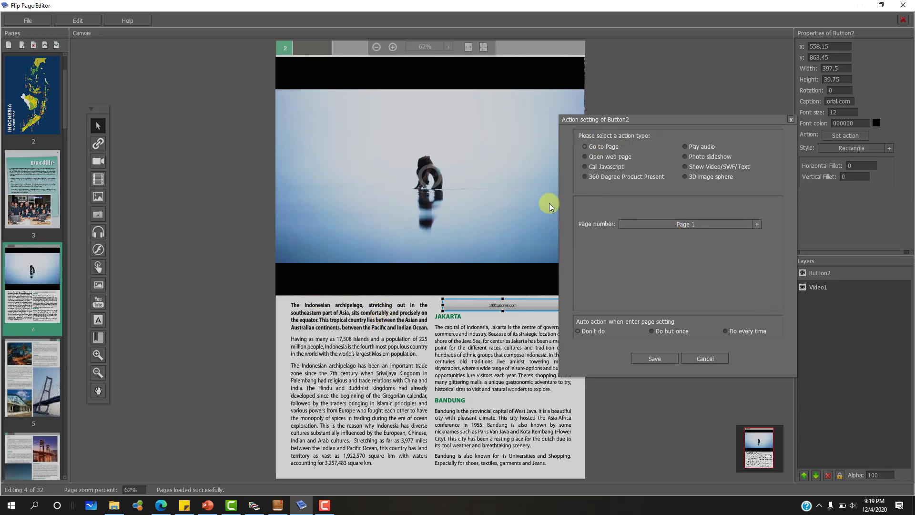
click(587, 156)
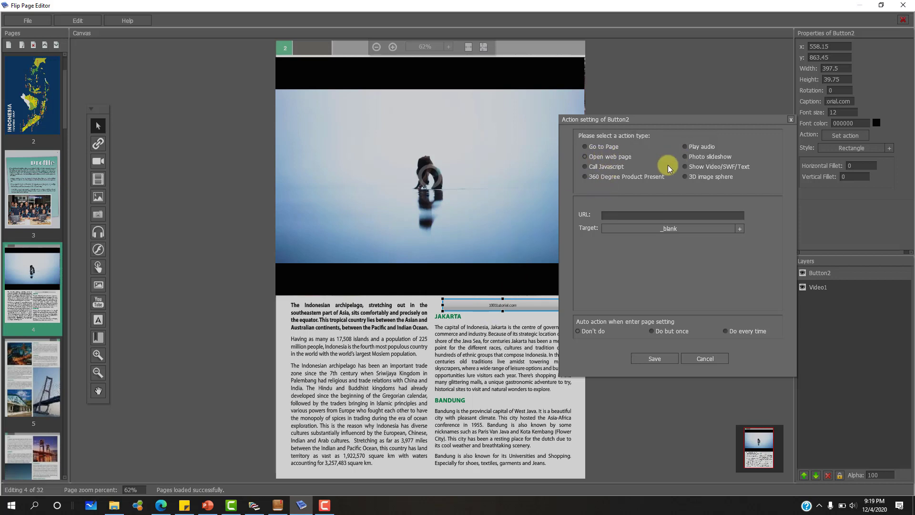
click(686, 148)
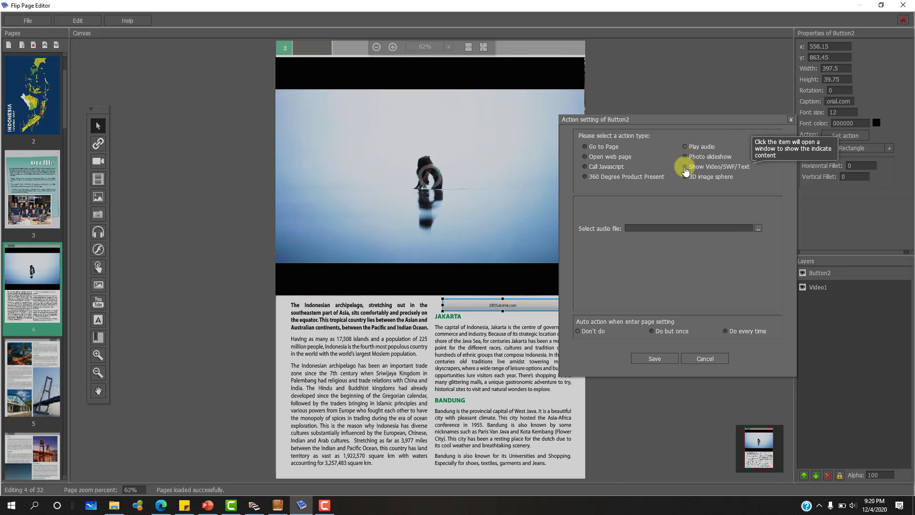
click(685, 167)
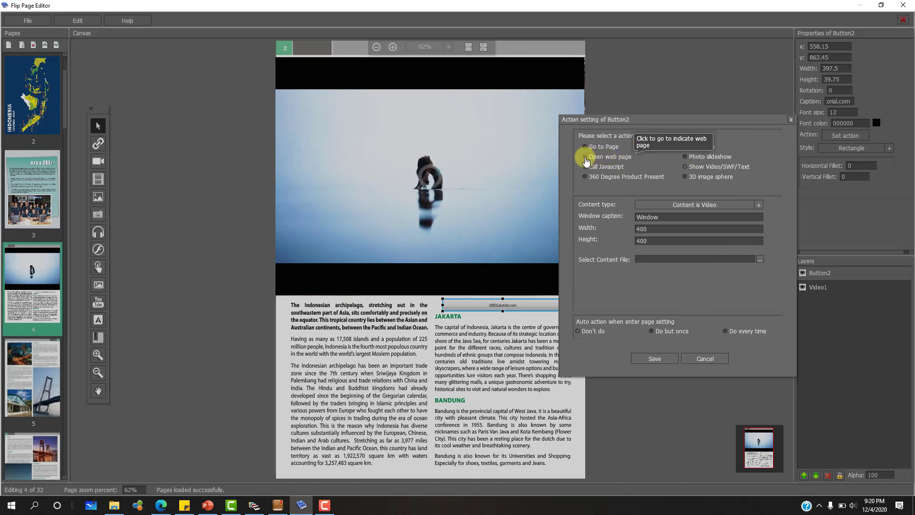
click(585, 157)
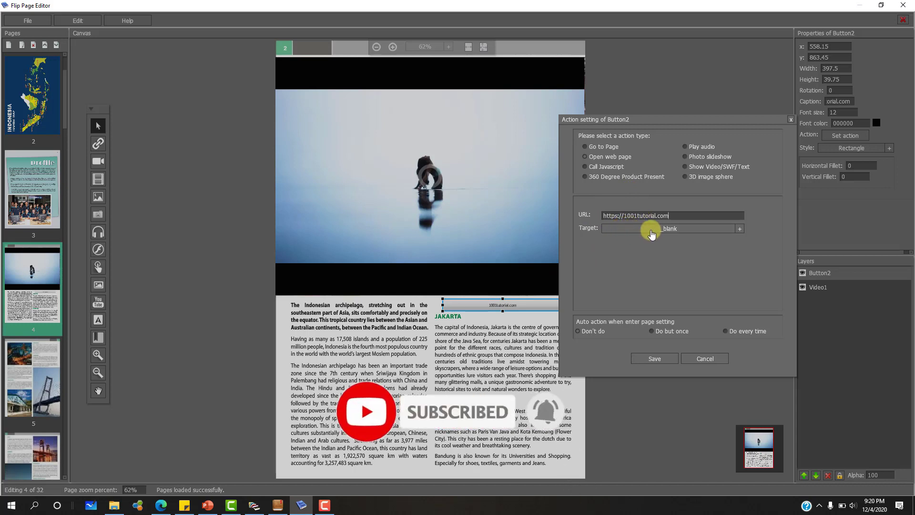
click(651, 229)
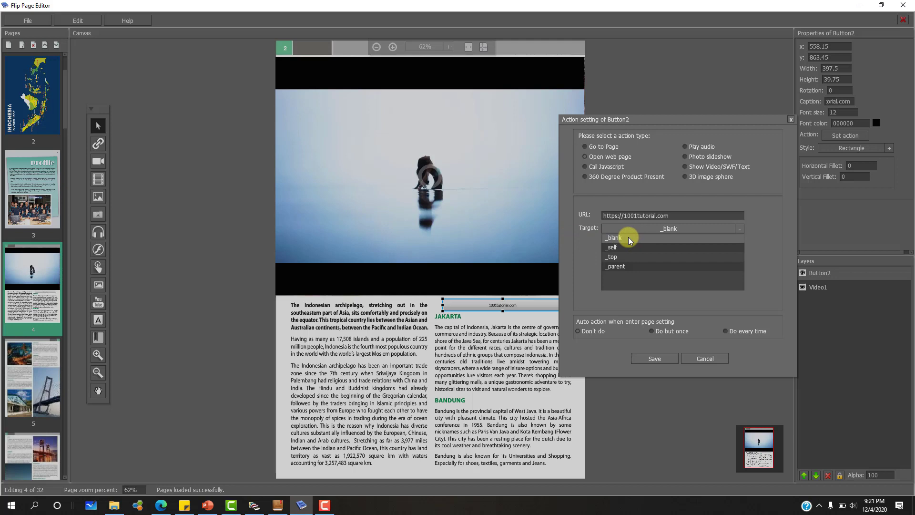
click(591, 244)
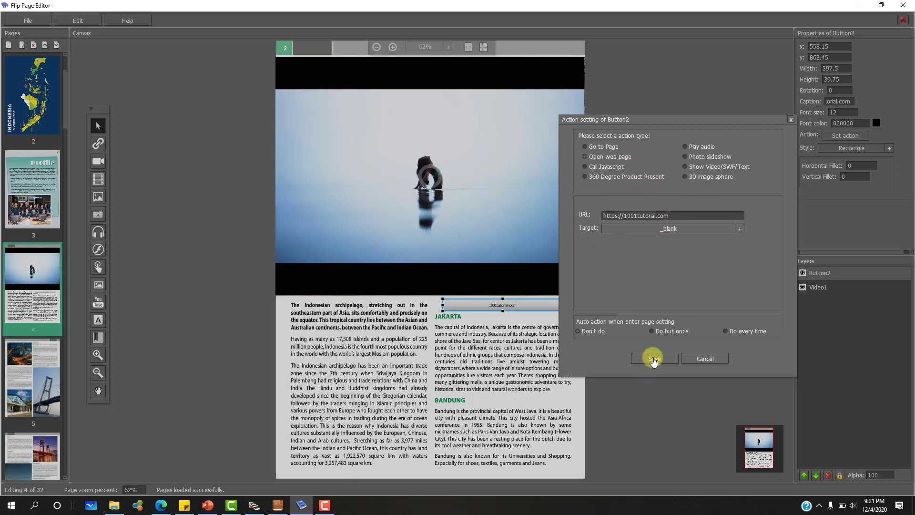
click(653, 360)
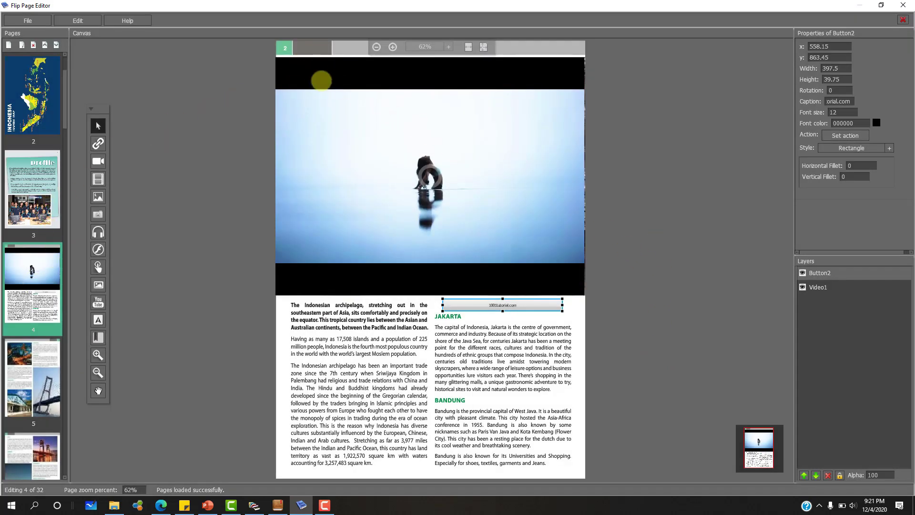
mouse_move(286, 75)
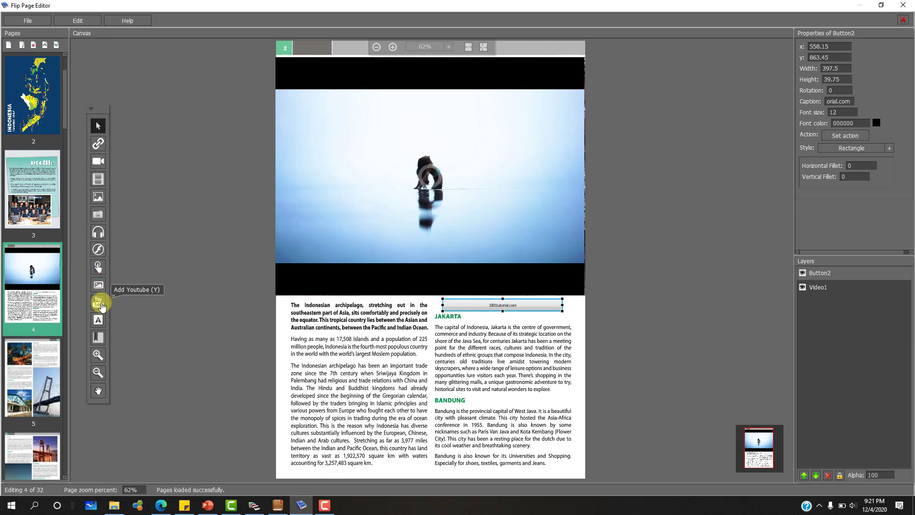
click(100, 304)
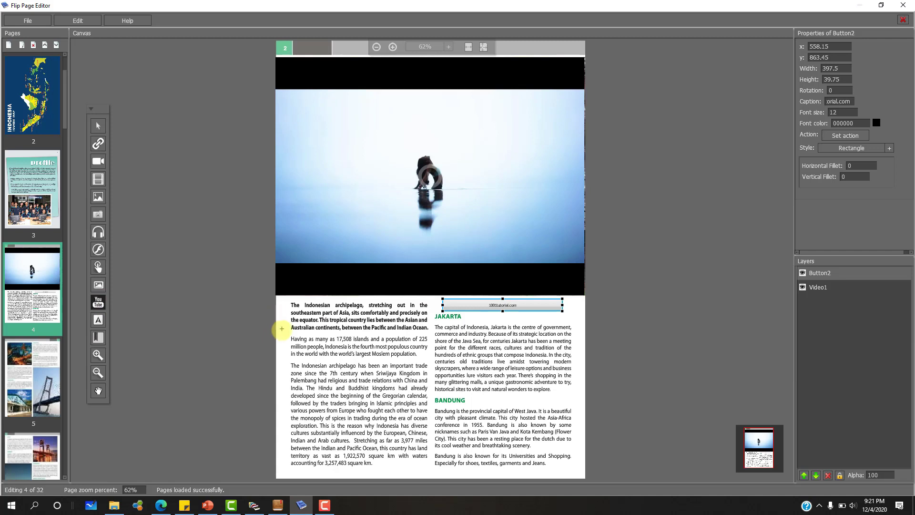
drag(281, 330, 417, 390)
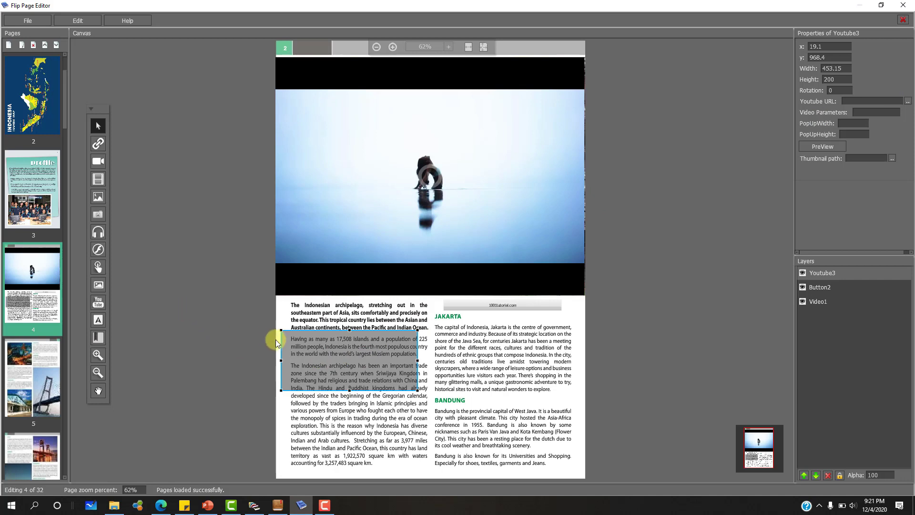
key(Delete)
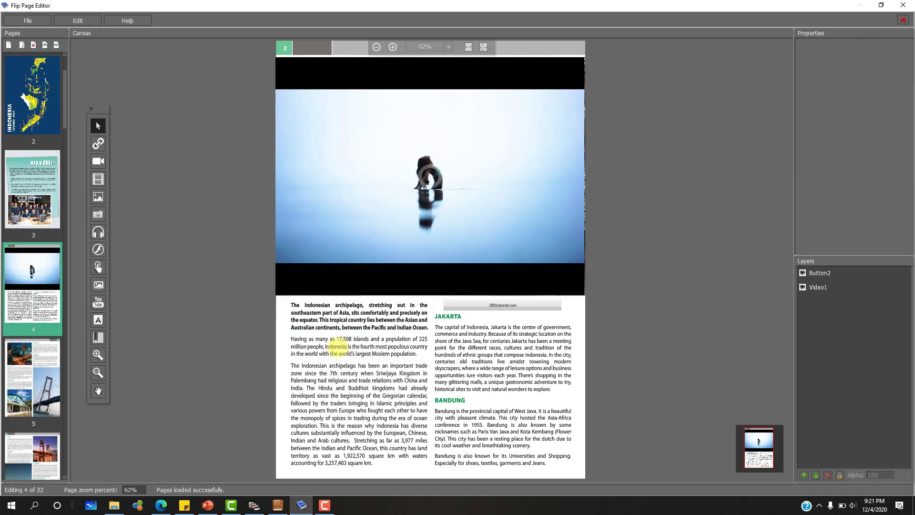
Add a yellow highlight about 488 by 108 over page 4's bold opening paragraph about the Indonesian archipelago.
click(99, 337)
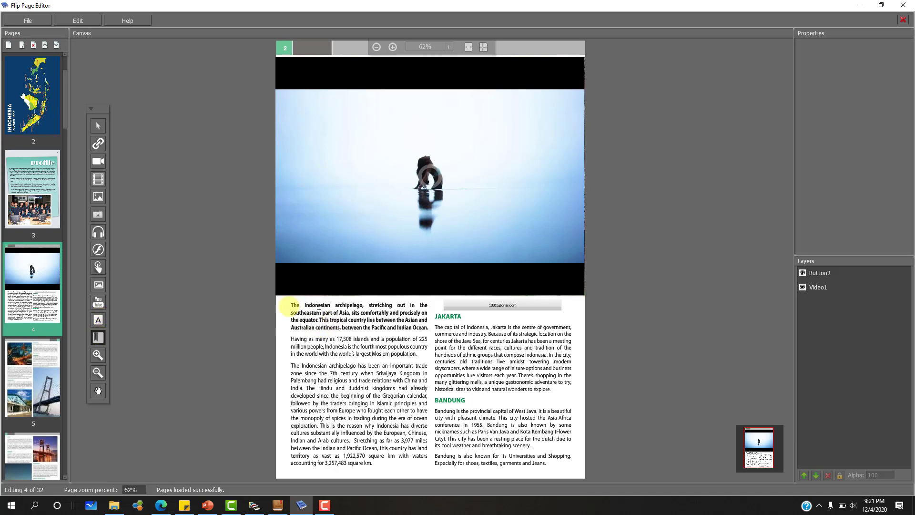
drag(284, 301, 429, 333)
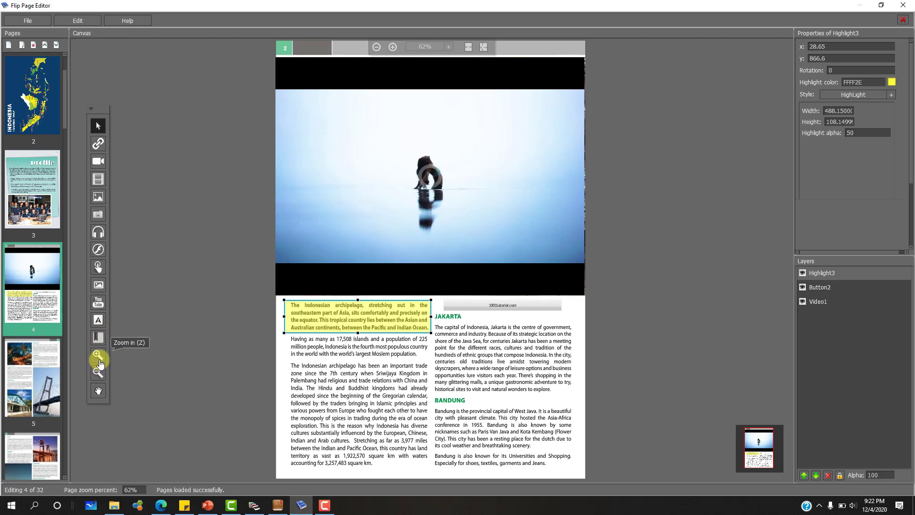
click(98, 392)
click(324, 387)
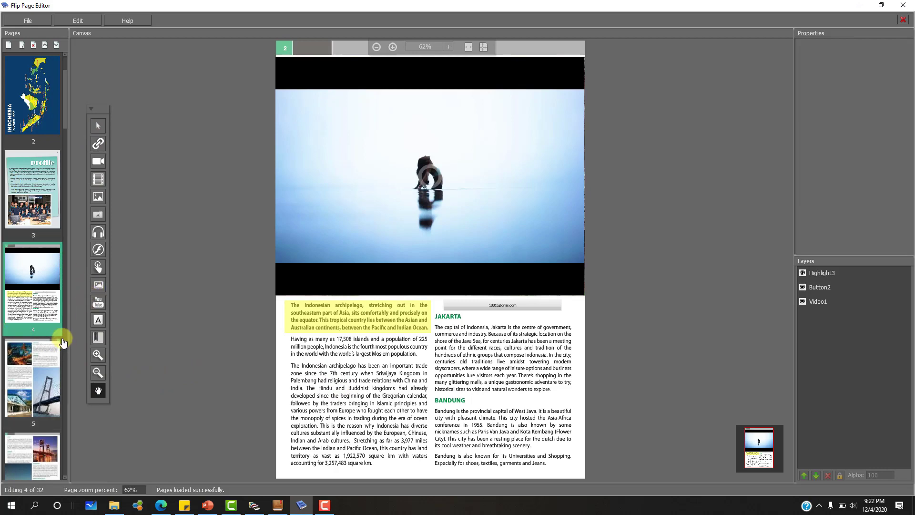
Look through the neighbouring pages and move page 5, with the Jakarta and Surabaya photos, one position later in the page order.
click(32, 362)
click(40, 89)
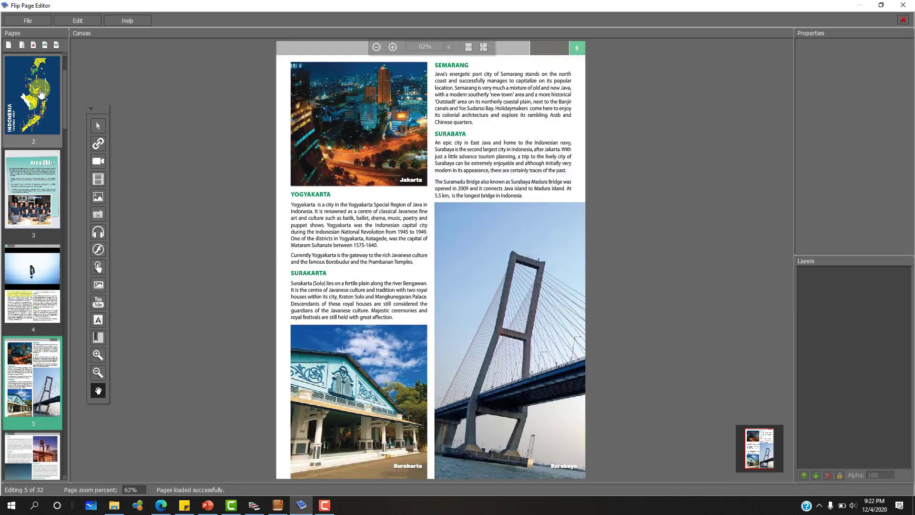
click(38, 194)
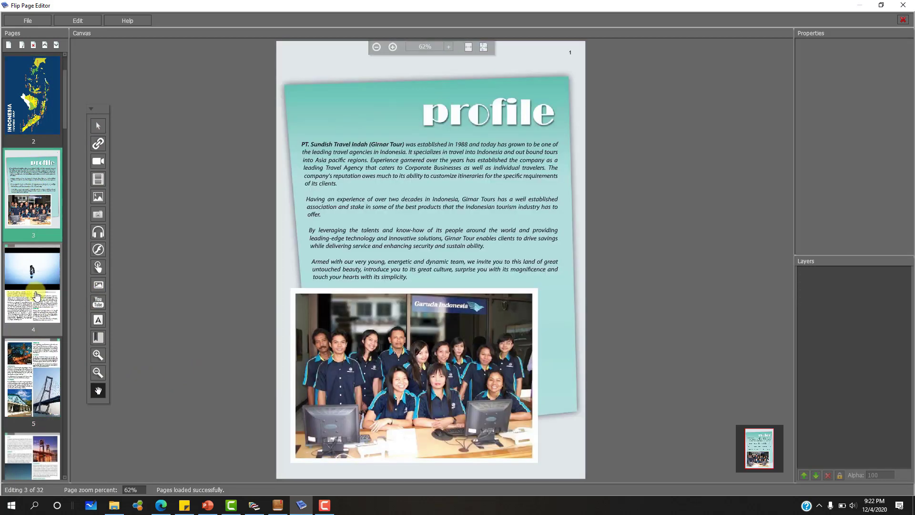
click(32, 350)
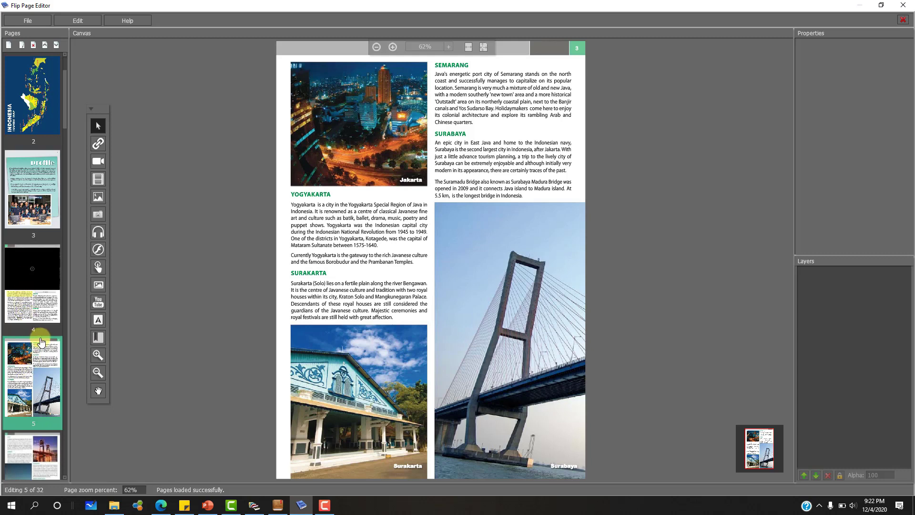
scroll(67, 320, down, 1)
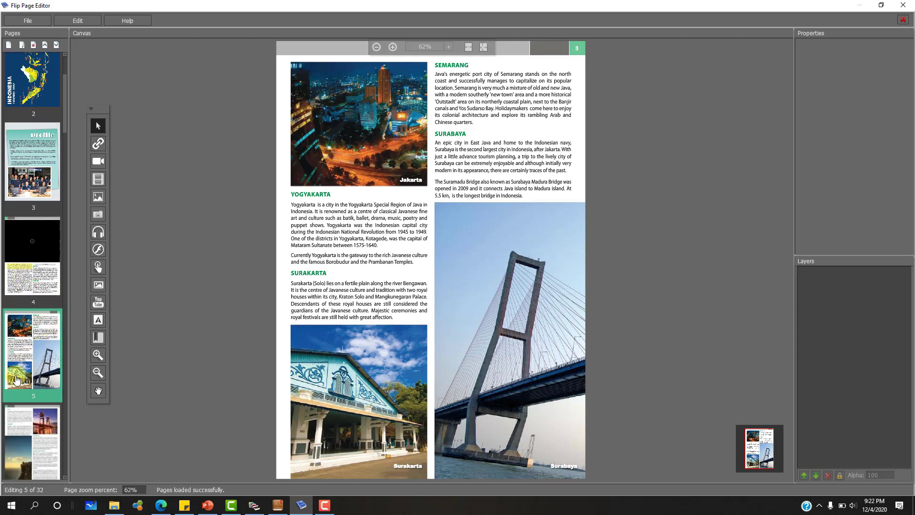
click(57, 47)
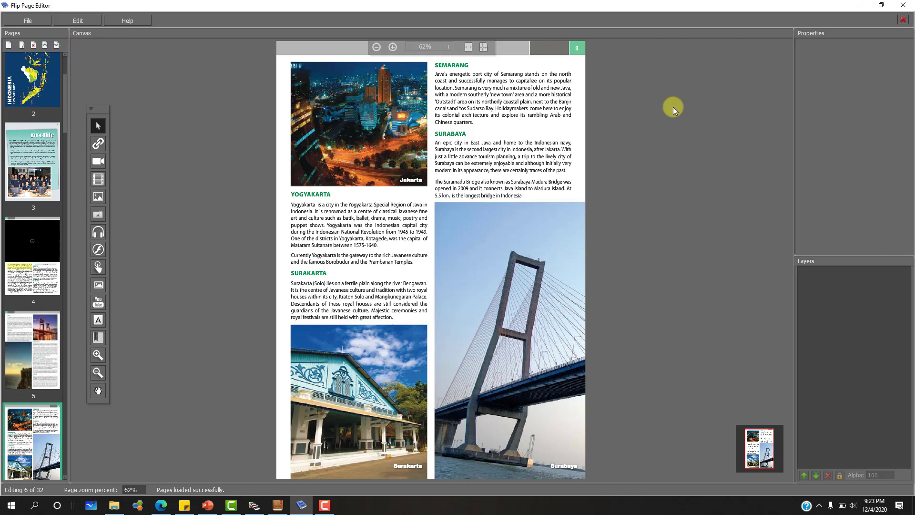
Return to page 4, then save the page edits and exit the page editor.
click(377, 47)
click(392, 47)
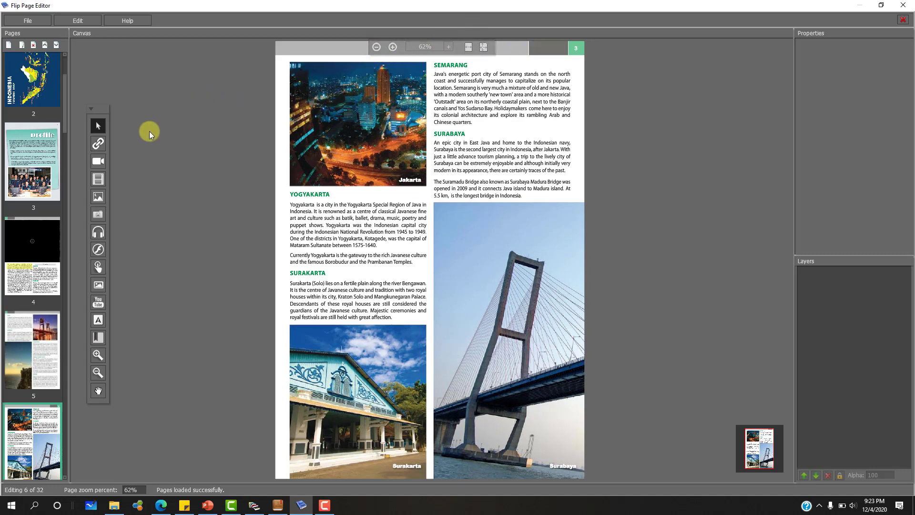
click(29, 276)
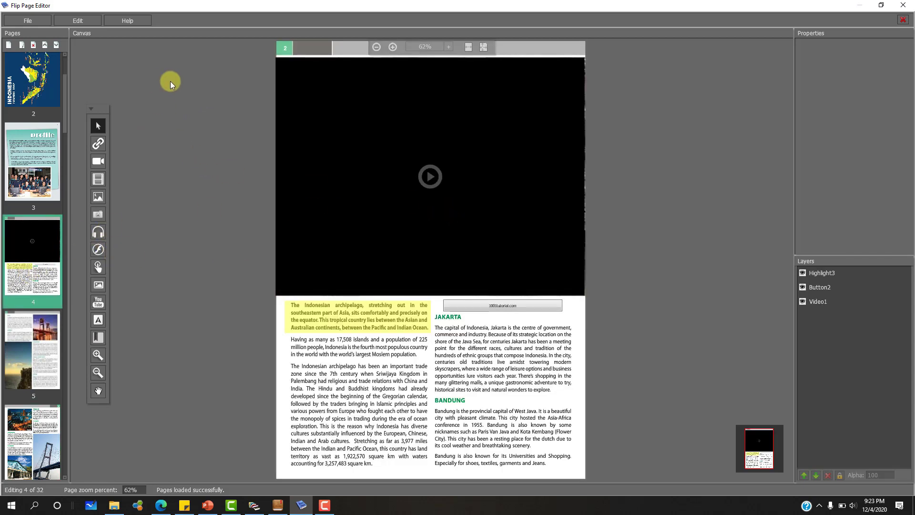
click(903, 21)
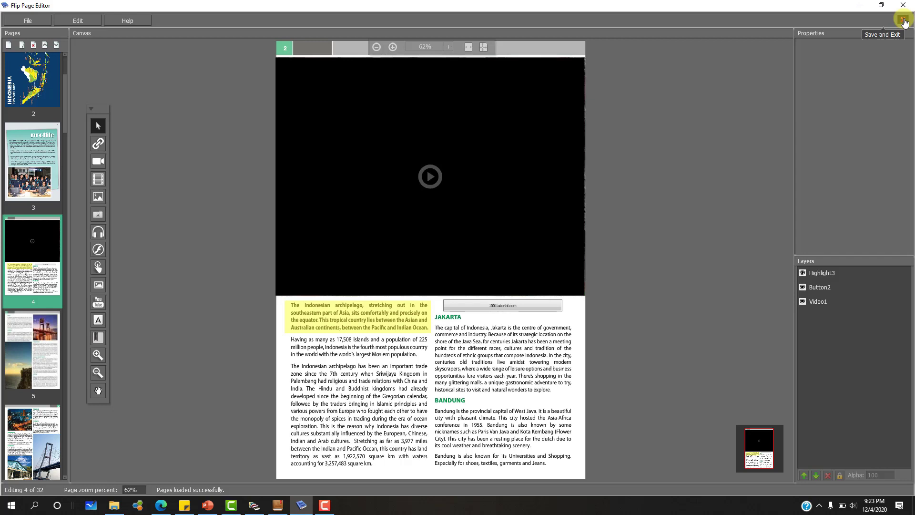
click(903, 21)
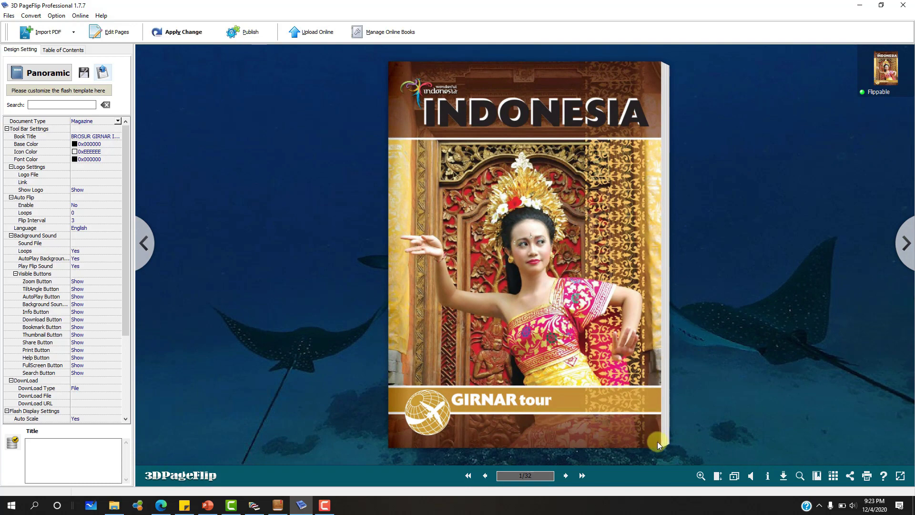
Flip the book to pages 4-5 and examine page 4's highlight, video frame and 1001tutorial.com button at close zoom.
drag(661, 443, 233, 441)
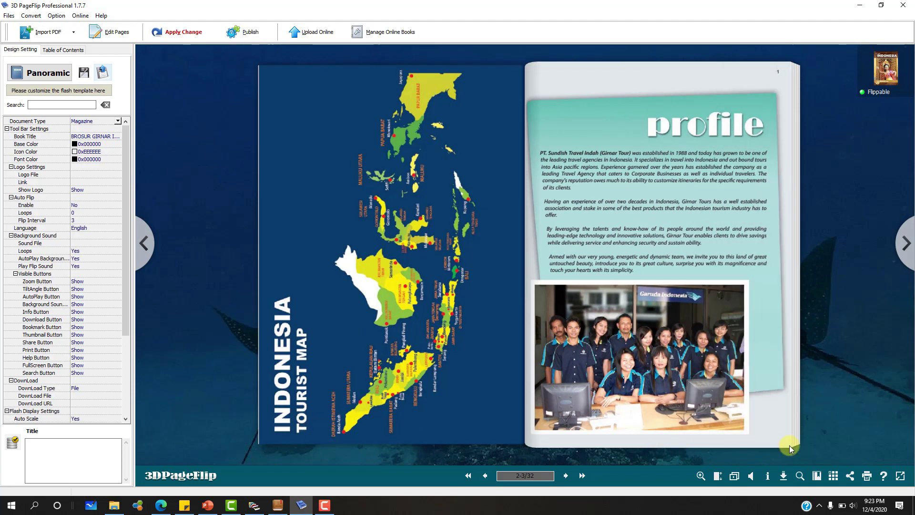
click(694, 431)
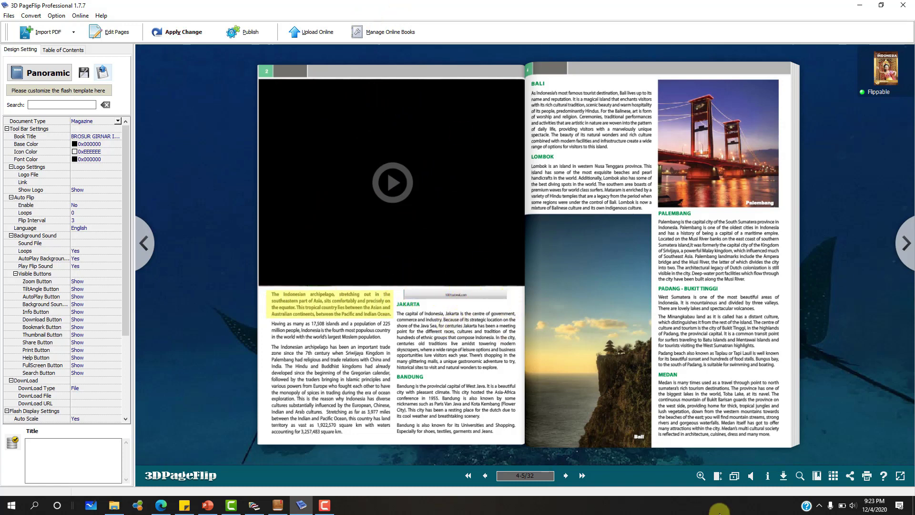
click(707, 476)
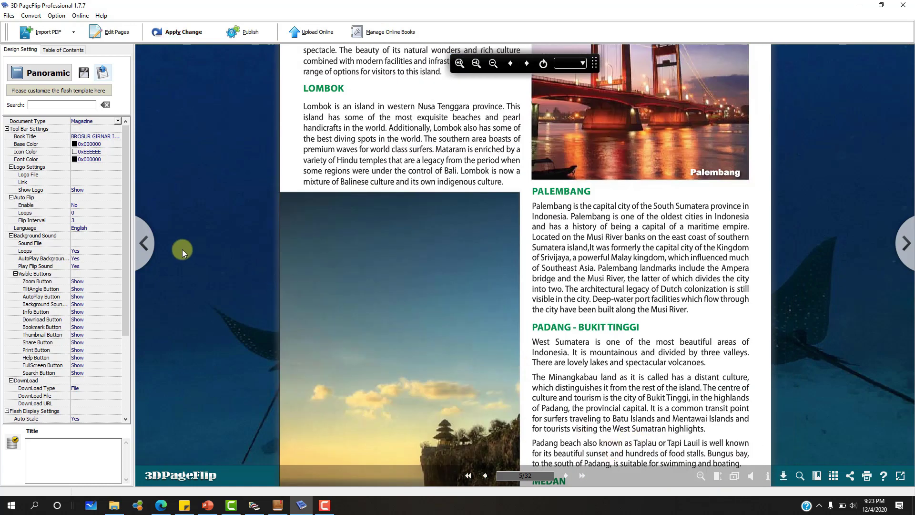
click(145, 248)
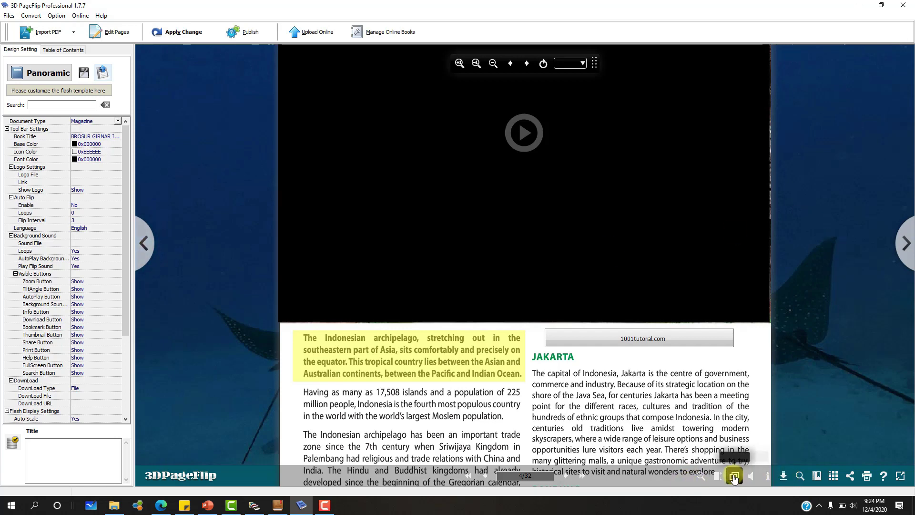
scroll(679, 237, down, 1)
scroll(680, 237, down, 1)
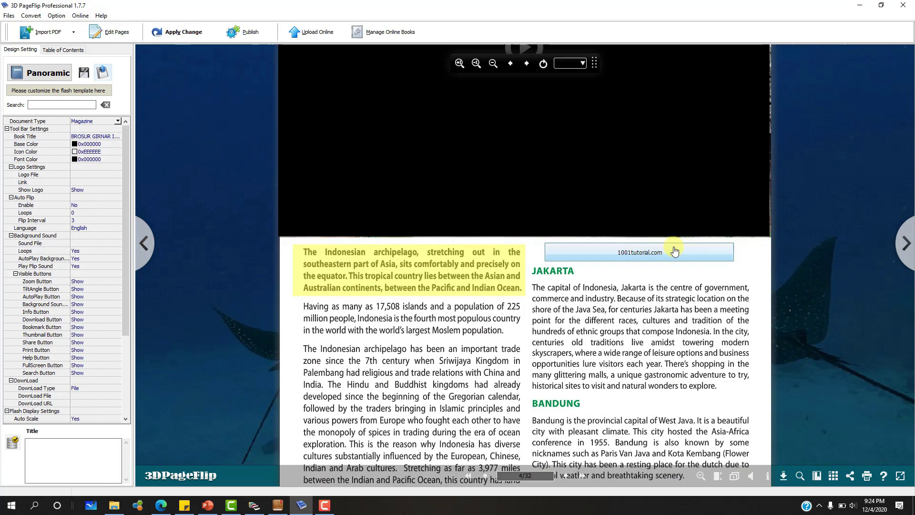
scroll(672, 247, up, 2)
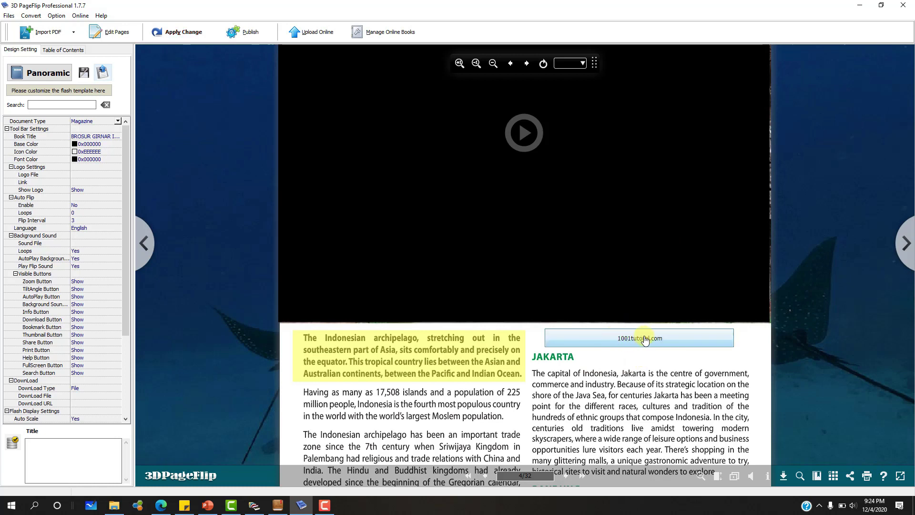
Return to the full two-page view and play page 4's embedded video.
click(700, 476)
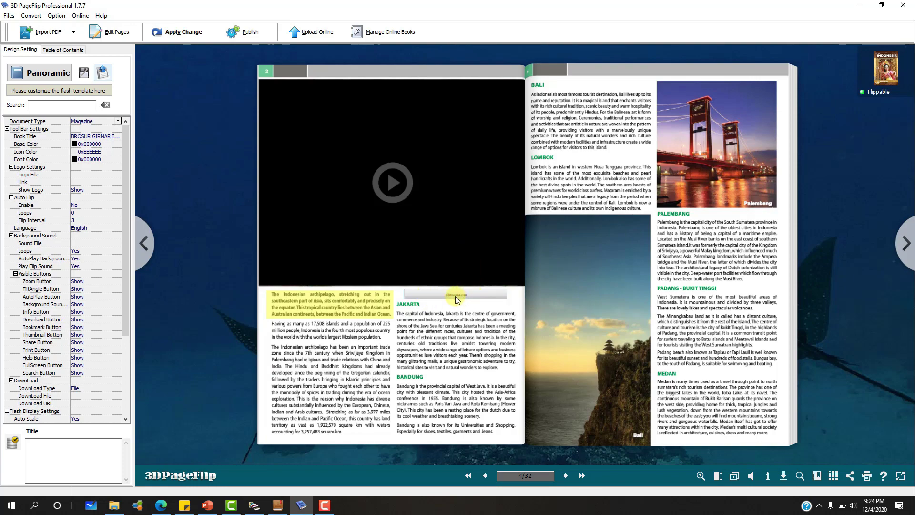
click(386, 186)
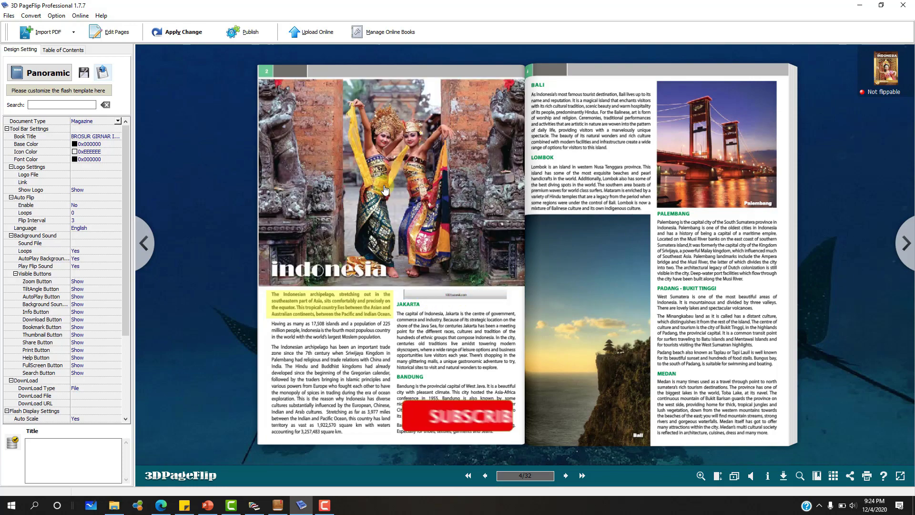
click(524, 214)
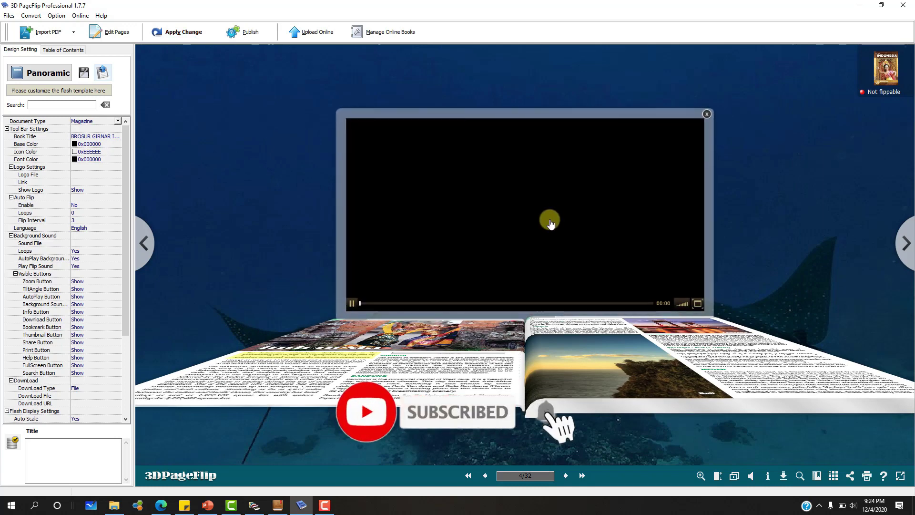
Skip ahead in page 4's playing video to about 00:40 and 00:57, and close the paused video.
click(411, 303)
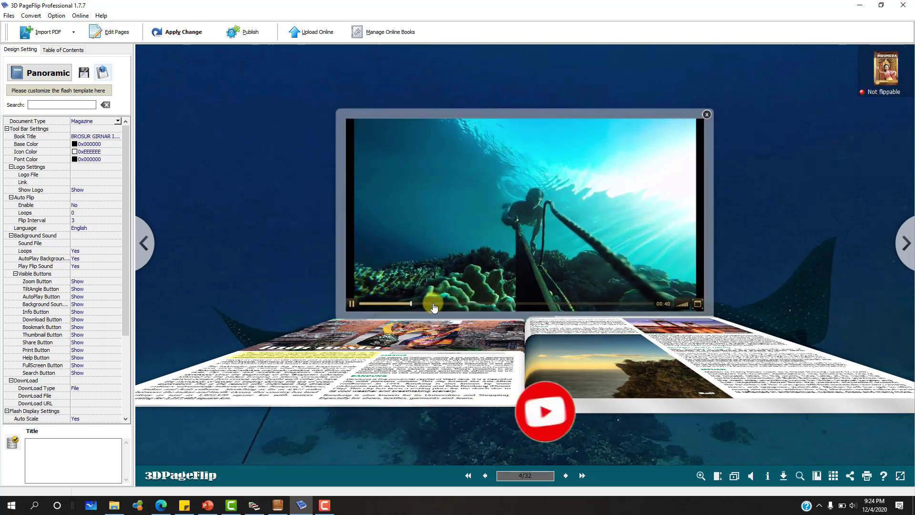
click(430, 304)
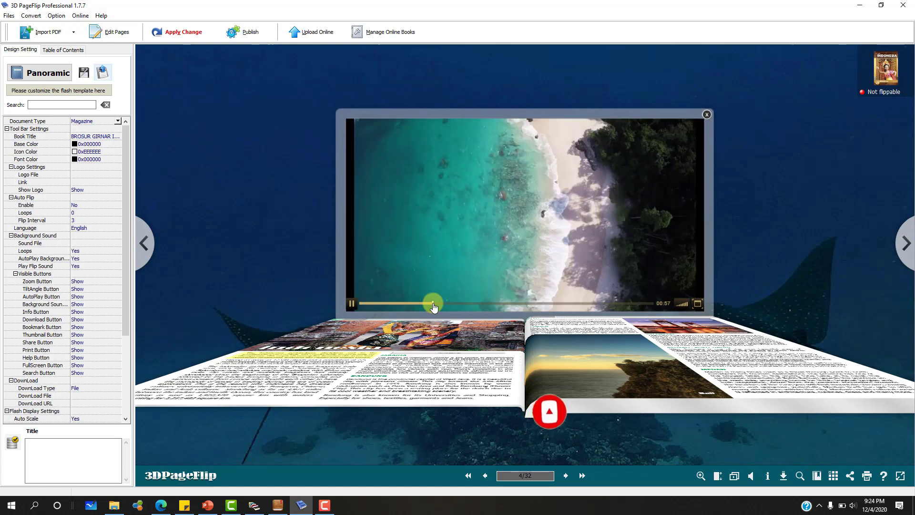
click(353, 303)
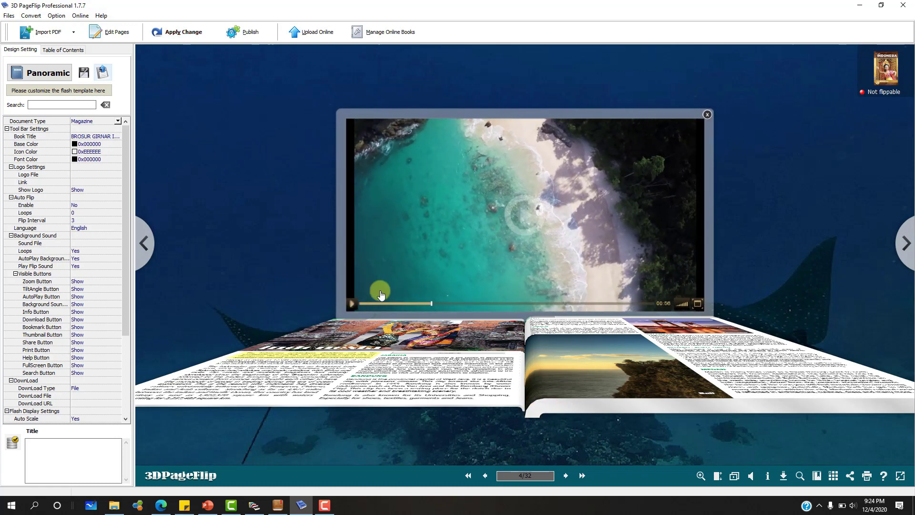
click(708, 115)
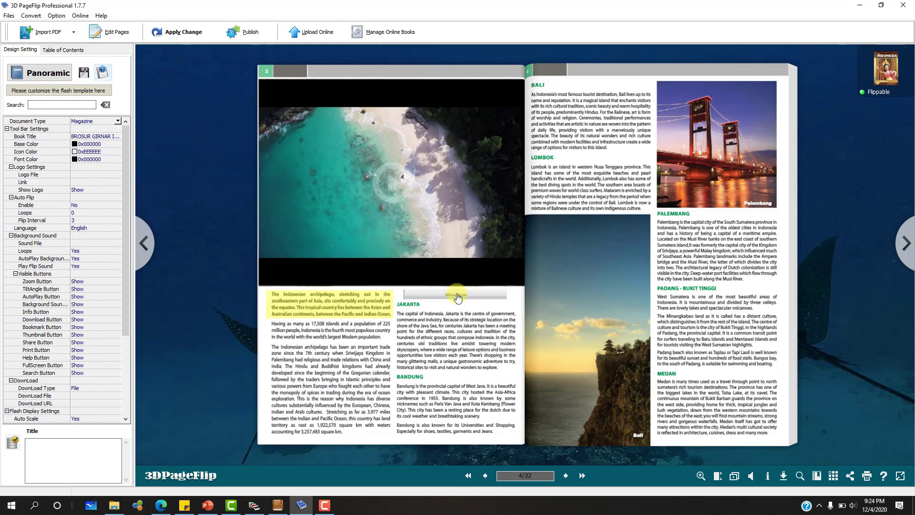
Test page 4's web-link button, look through the 1001tutorial.com home page it opens, and close the browser.
click(457, 297)
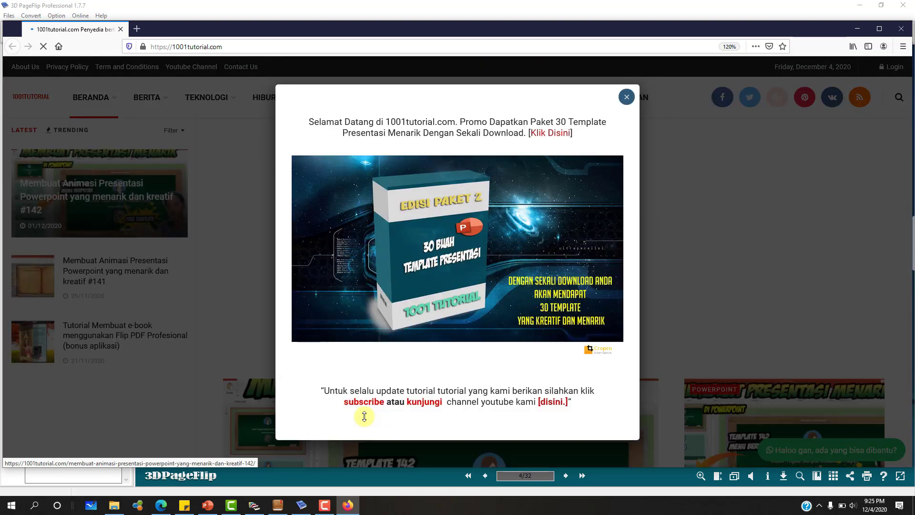
click(625, 98)
scroll(648, 166, down, 5)
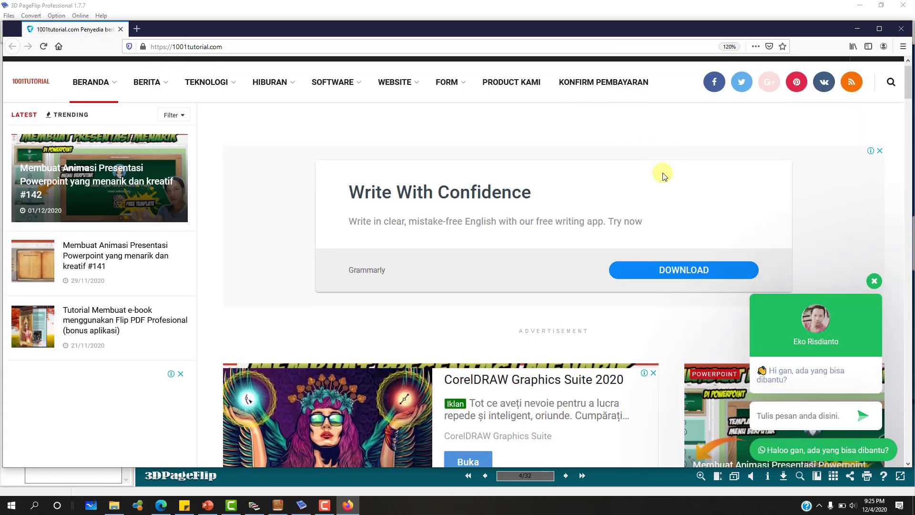
scroll(664, 176, down, 6)
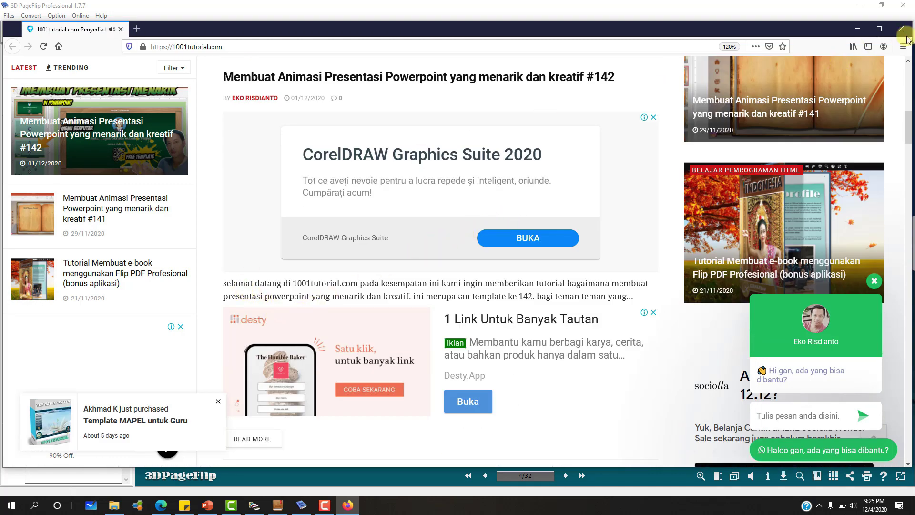
drag(800, 30, 798, 13)
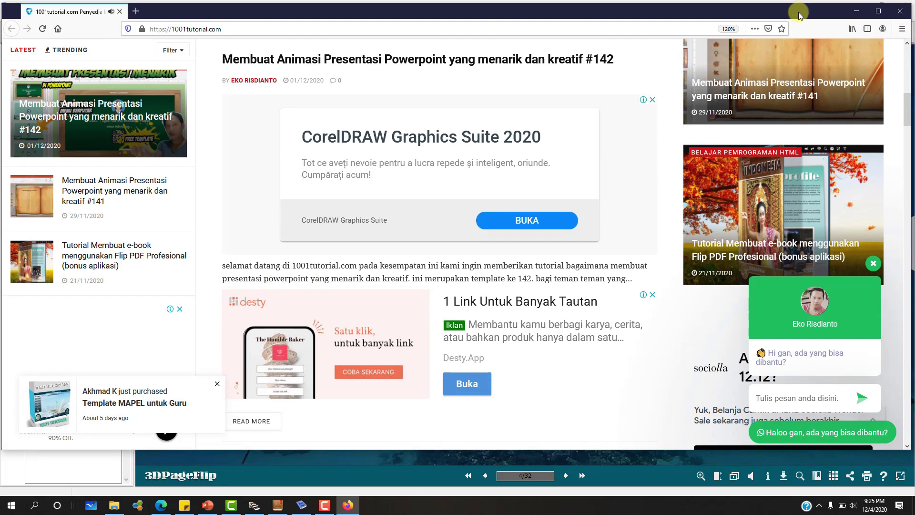
click(902, 11)
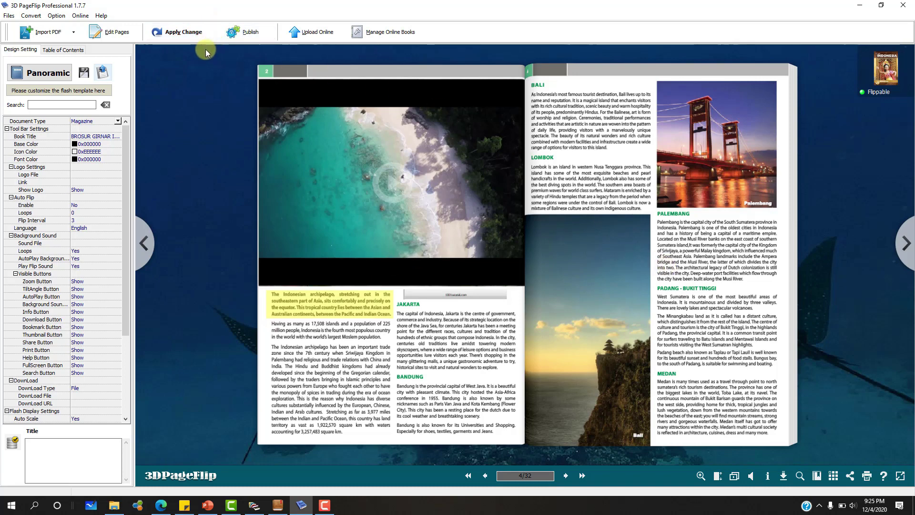
Apply the changes to the book and start publishing it in EXE format.
click(169, 34)
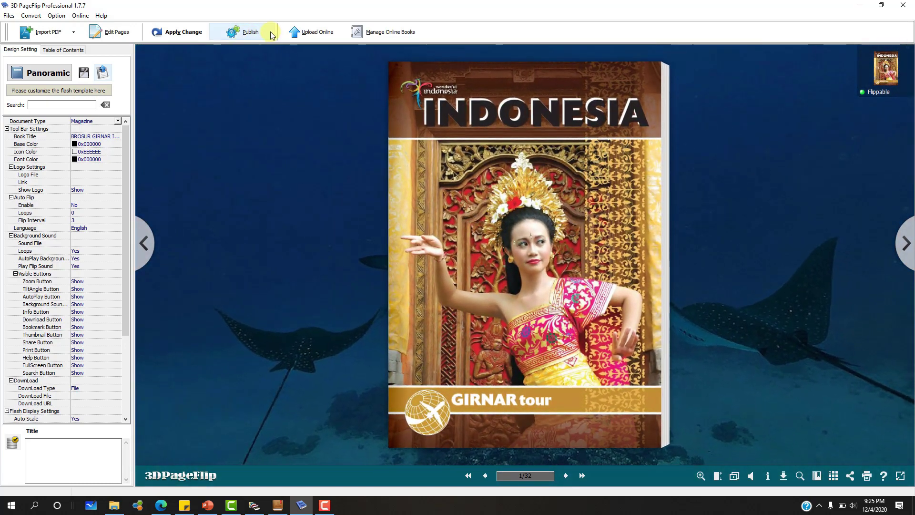
click(246, 34)
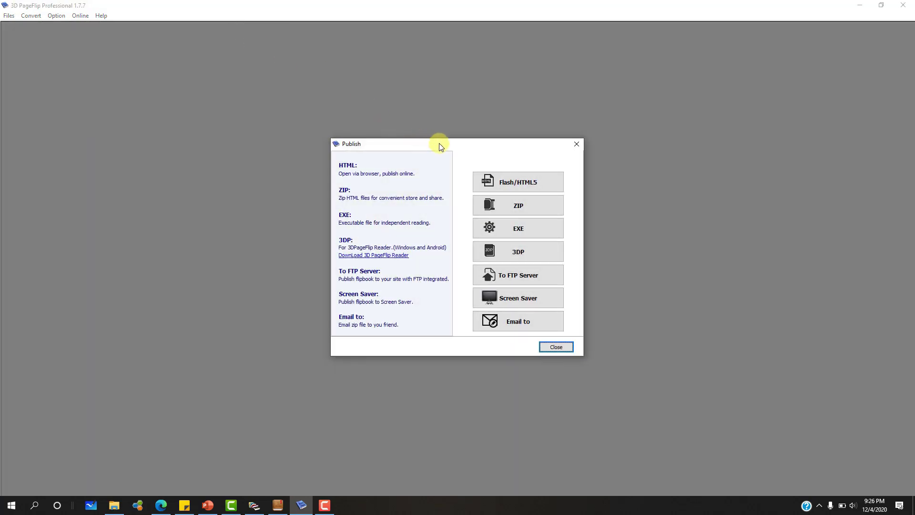
drag(439, 143, 406, 123)
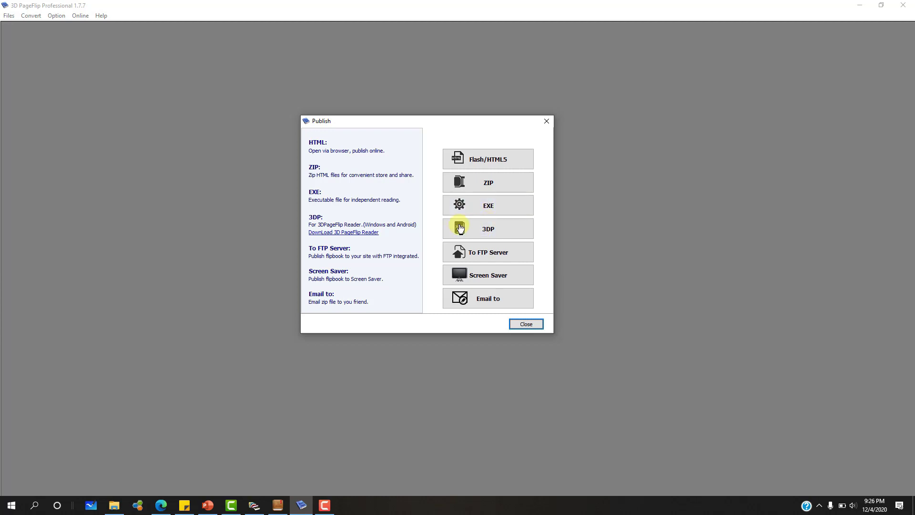
click(463, 233)
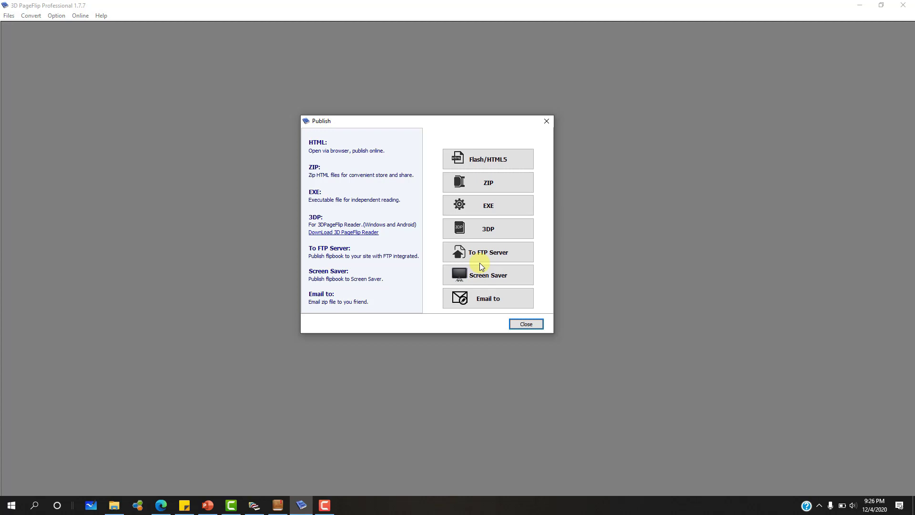
click(481, 213)
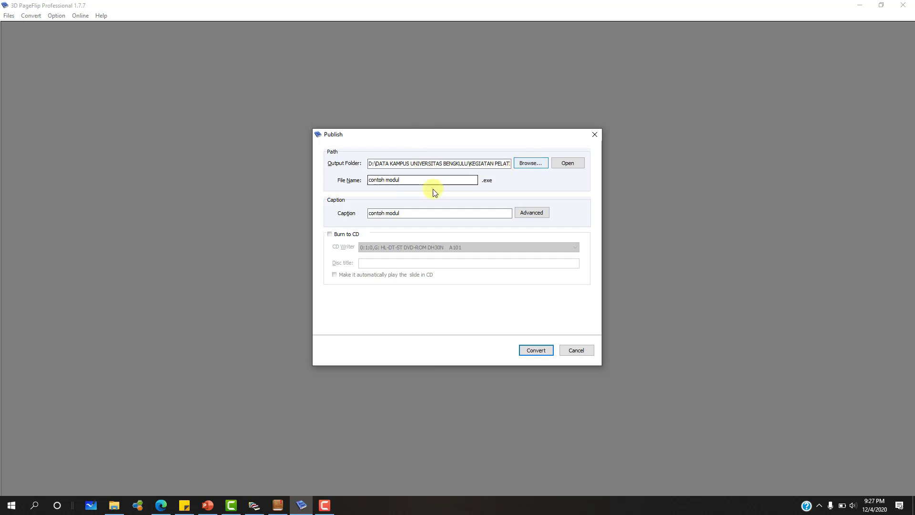
Name the output file "Contoh eModul3" and set its caption to "contoh modul 3".
drag(422, 183, 367, 184)
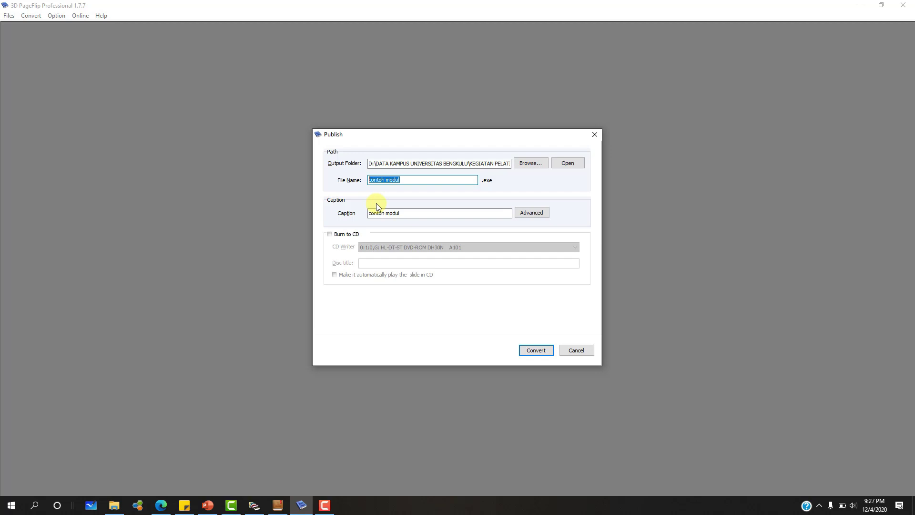
text(Contoh MeModu)
click(413, 211)
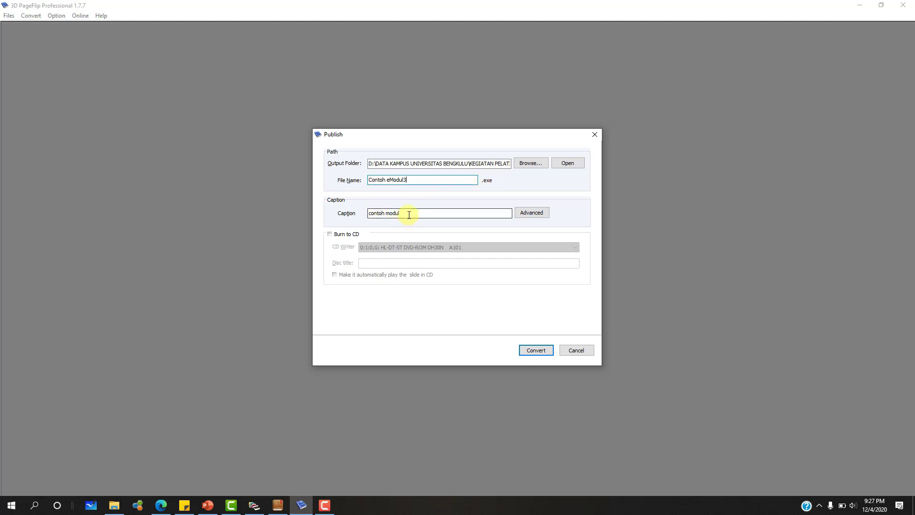
drag(411, 212, 369, 212)
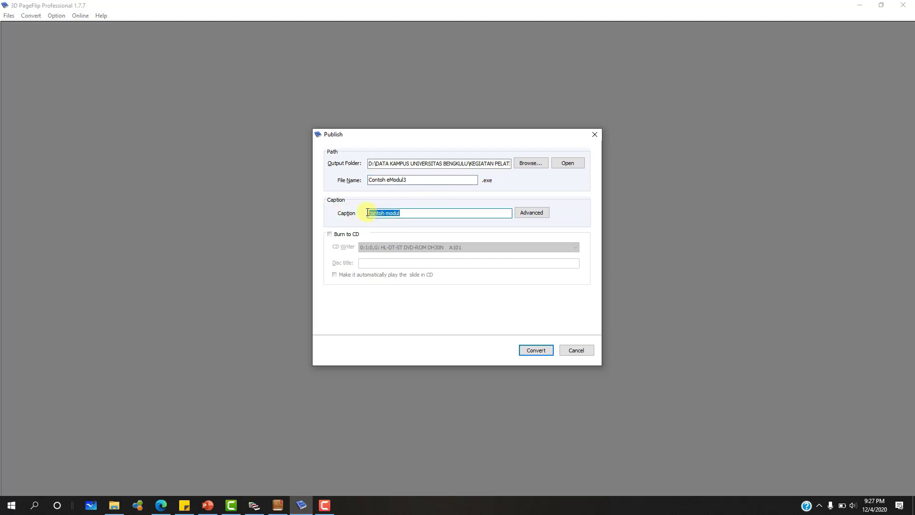
click(411, 211)
text(3)
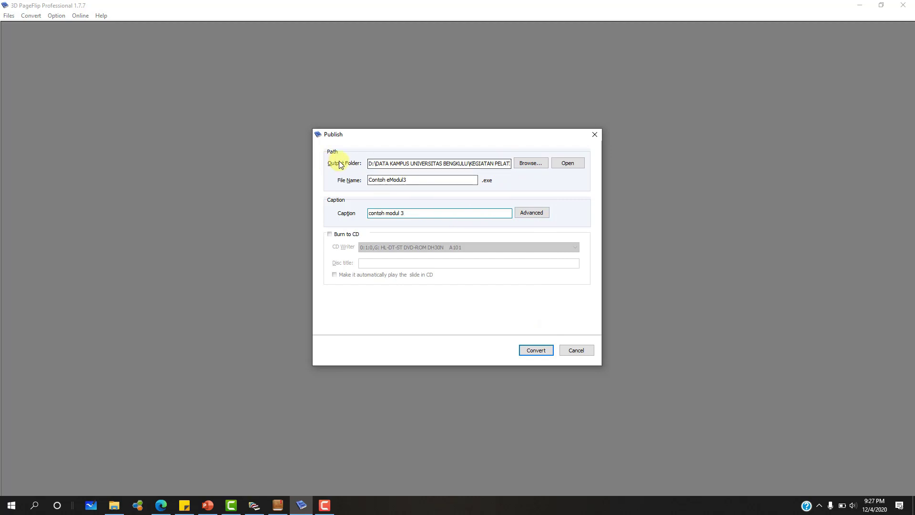
Check the end of the output folder path and view the folder choices without picking another folder.
mouse_move(387, 163)
mouse_down()
mouse_move(535, 167)
mouse_move(373, 167)
mouse_up()
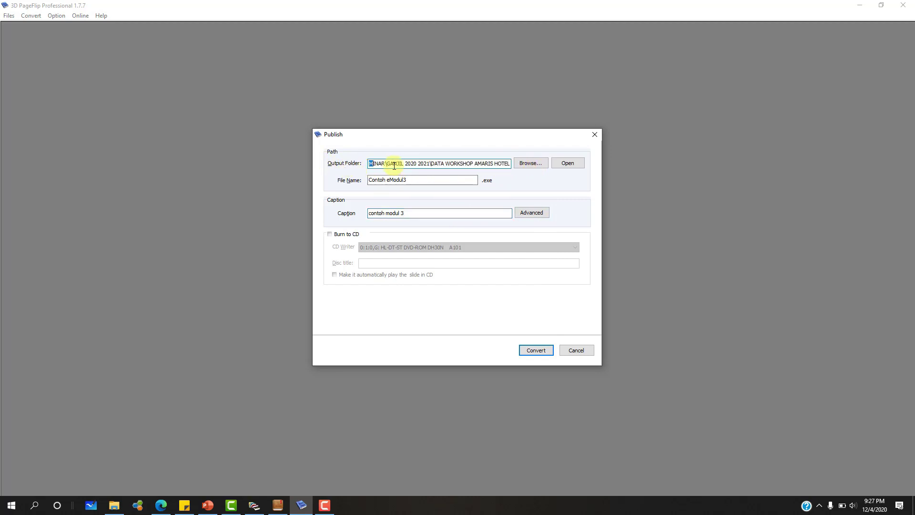
click(524, 165)
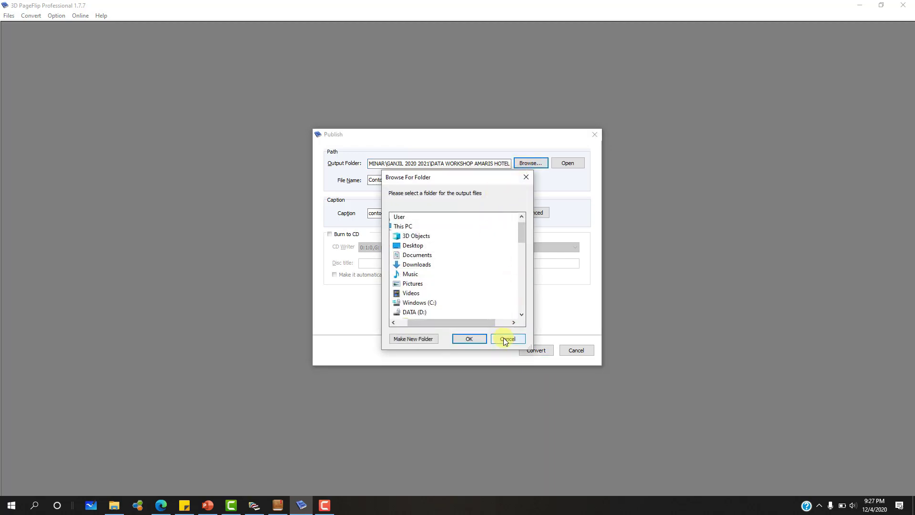
click(507, 338)
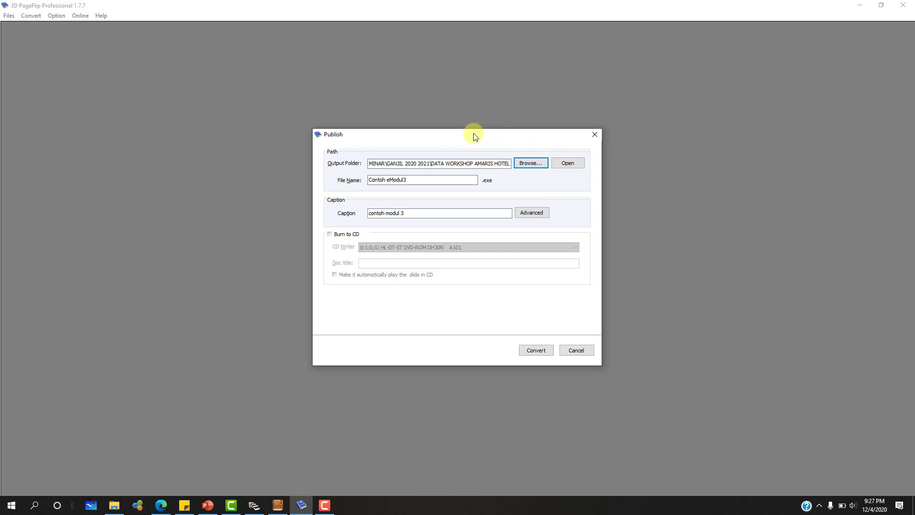
Convert the book to the Contoh eModul3 executable in the DATA WORKSHOP AMARIS HOTEL folder.
drag(474, 136, 482, 107)
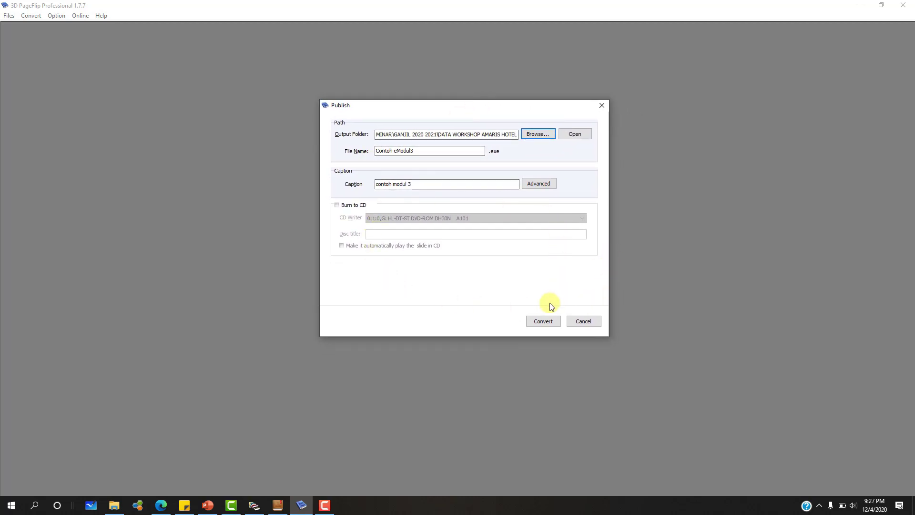
click(536, 324)
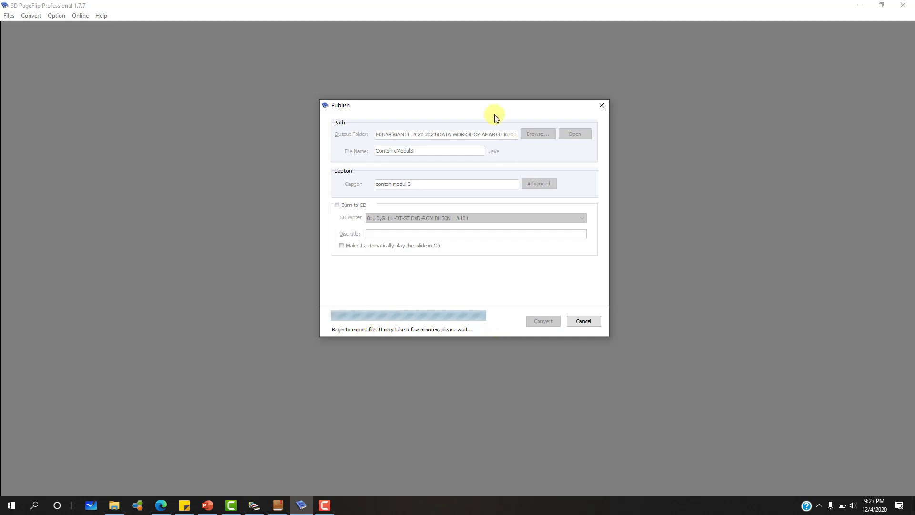
drag(481, 108, 479, 144)
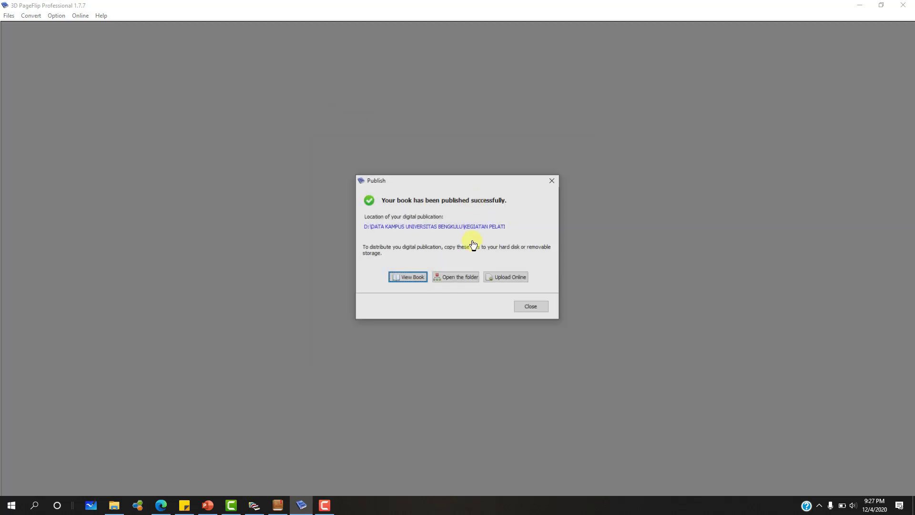
Open the output folder to locate the published Contoh eModul3 file, and close the folder again.
drag(451, 181, 450, 158)
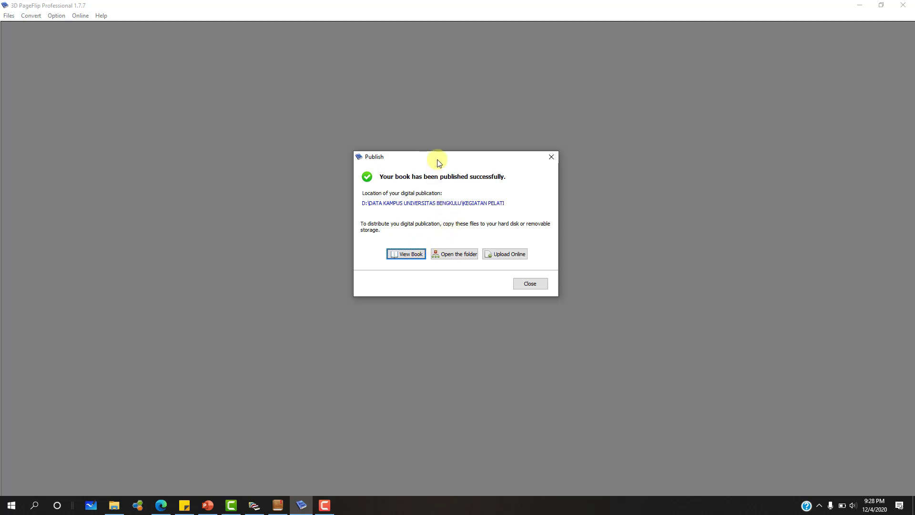
mouse_move(390, 159)
mouse_down()
mouse_move(354, 161)
mouse_move(524, 164)
mouse_move(374, 159)
mouse_up()
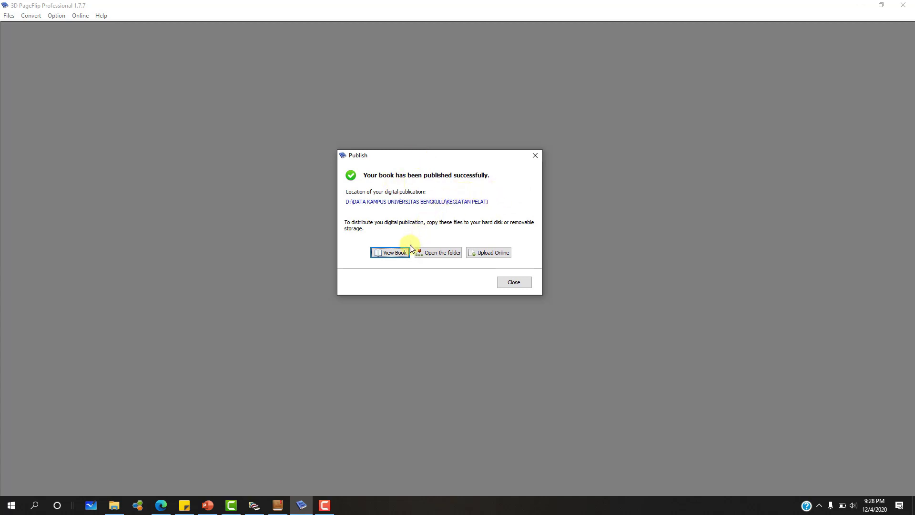
click(441, 254)
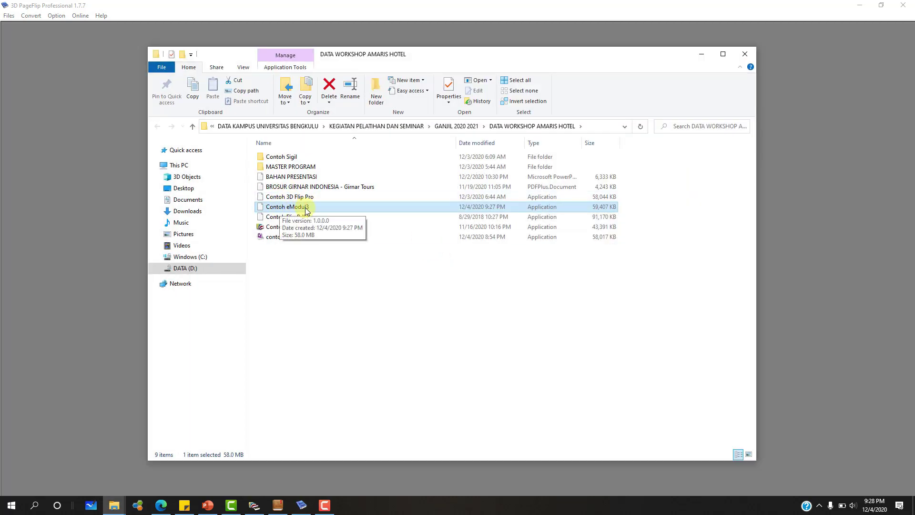
click(744, 55)
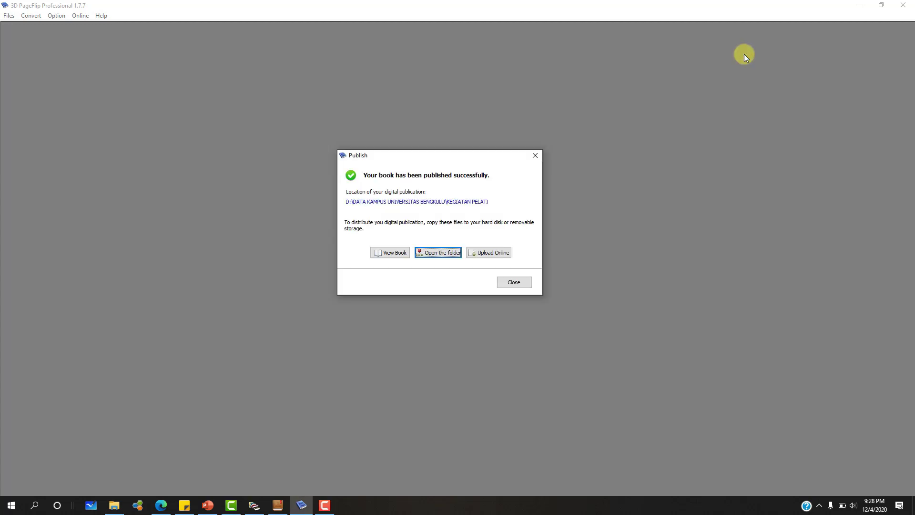
View the published book in a maximized window and flip from the cover to pages 4-5.
click(389, 255)
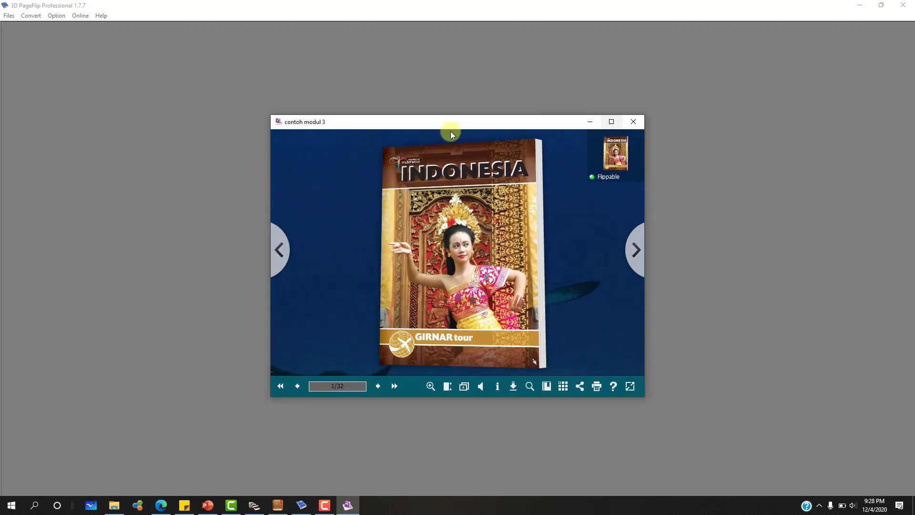
drag(368, 119, 382, 106)
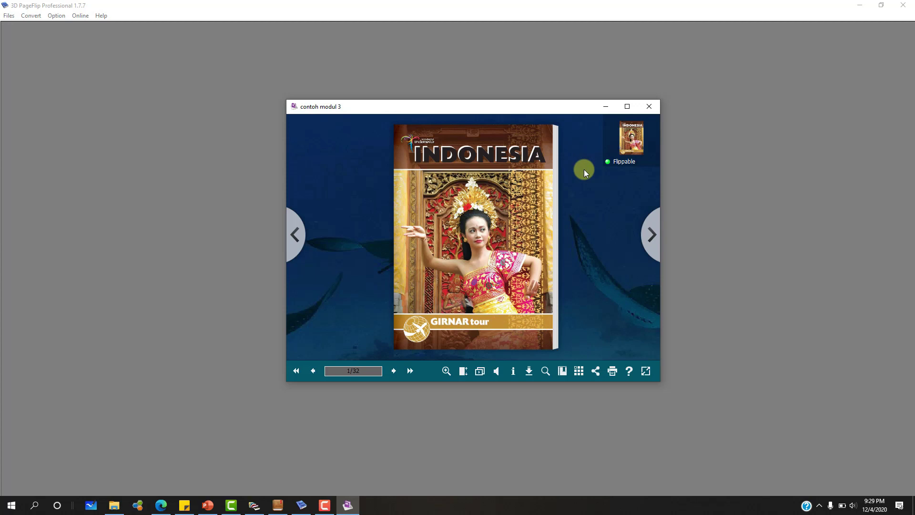
click(627, 107)
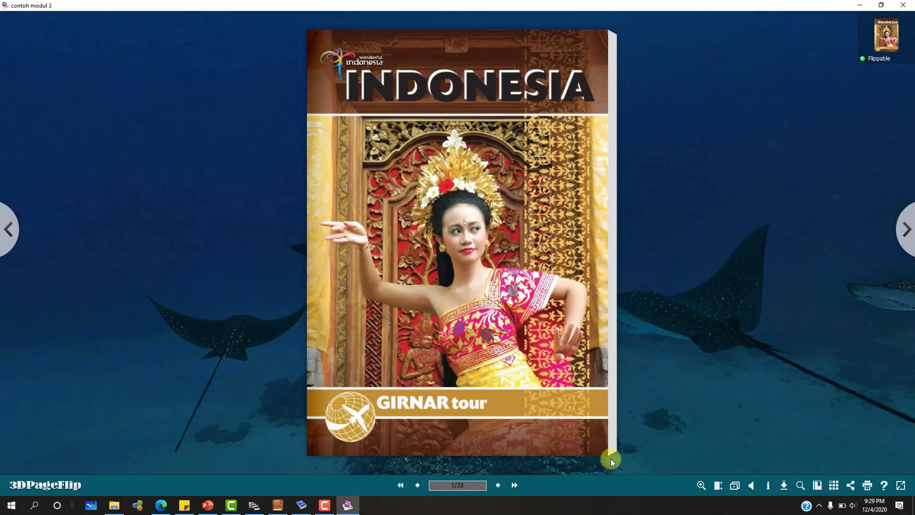
drag(606, 453, 243, 457)
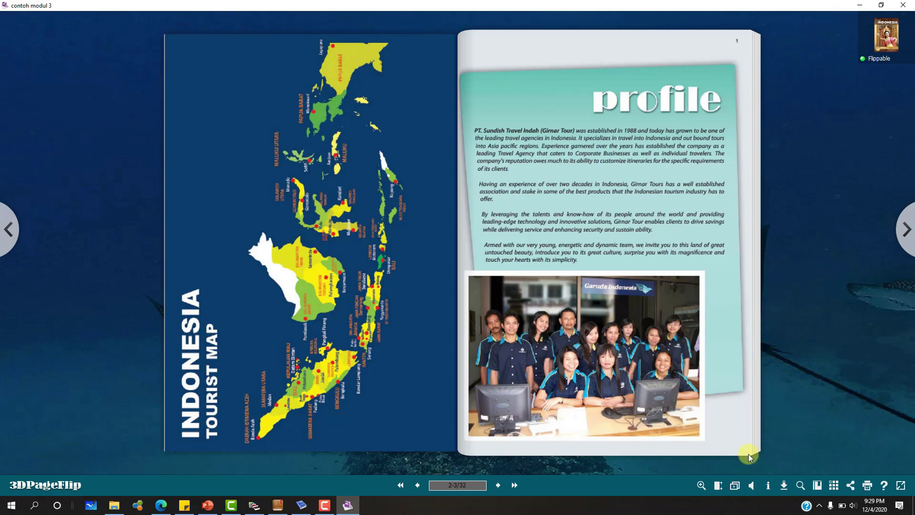
drag(748, 454, 283, 474)
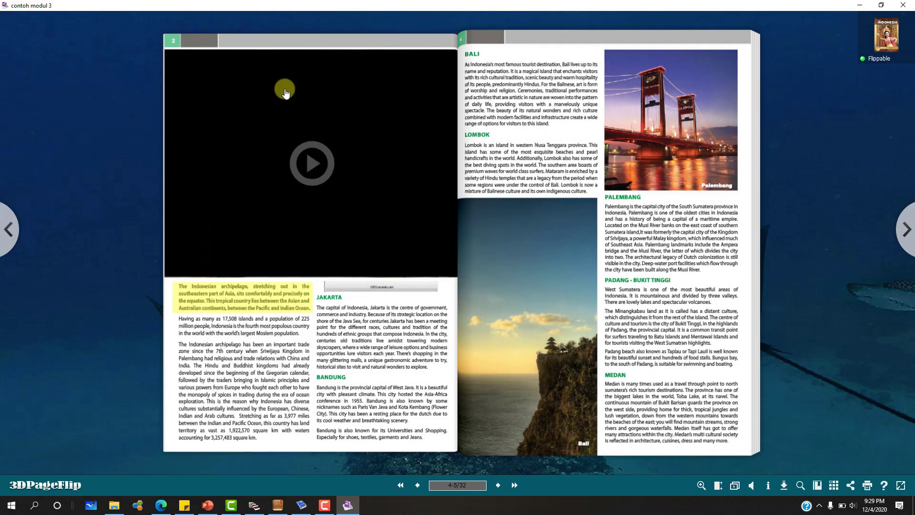
Play page 4's video in the published book, skip ahead to about 00:21, and close it.
click(308, 159)
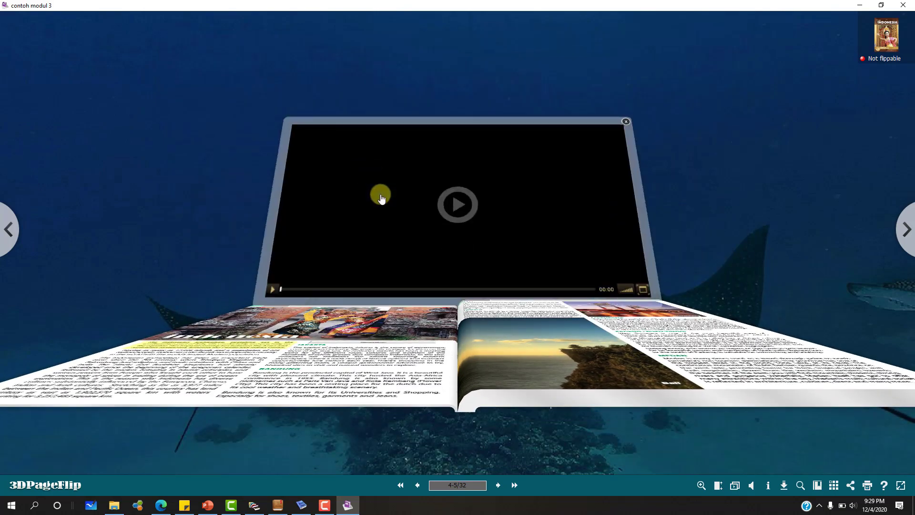
click(304, 288)
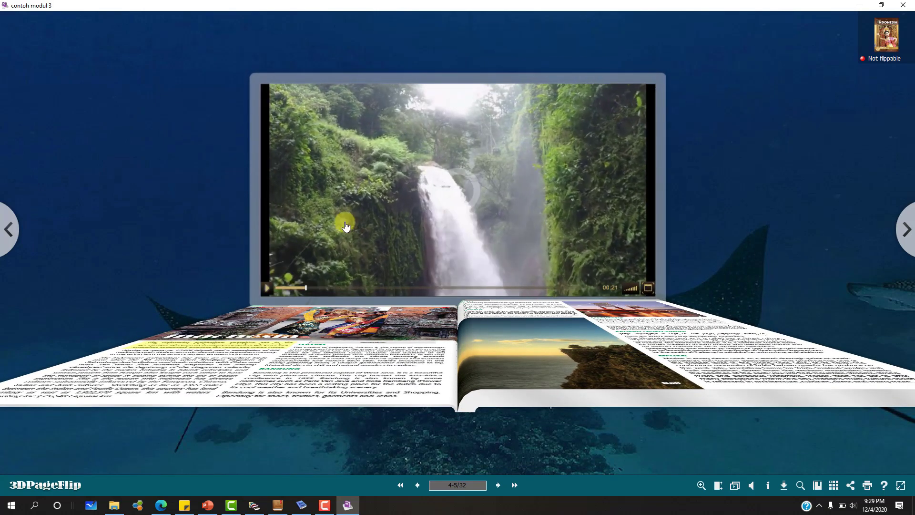
click(657, 77)
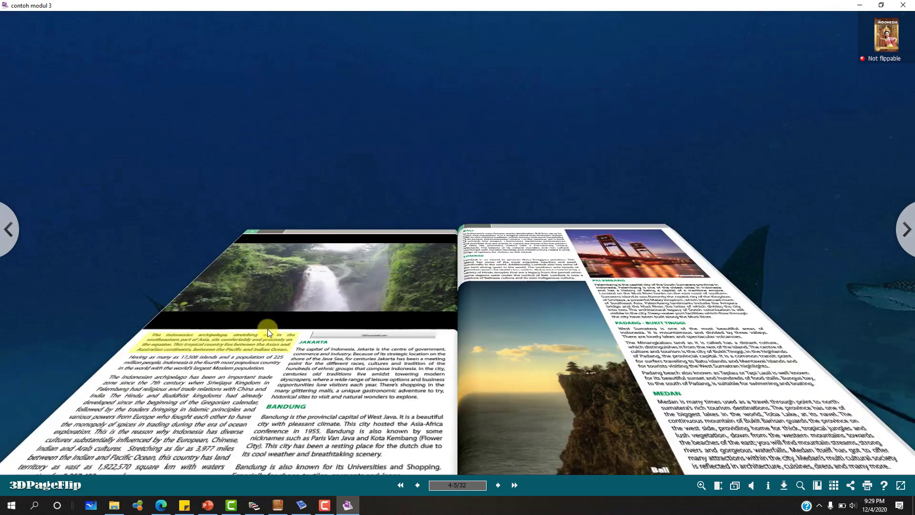